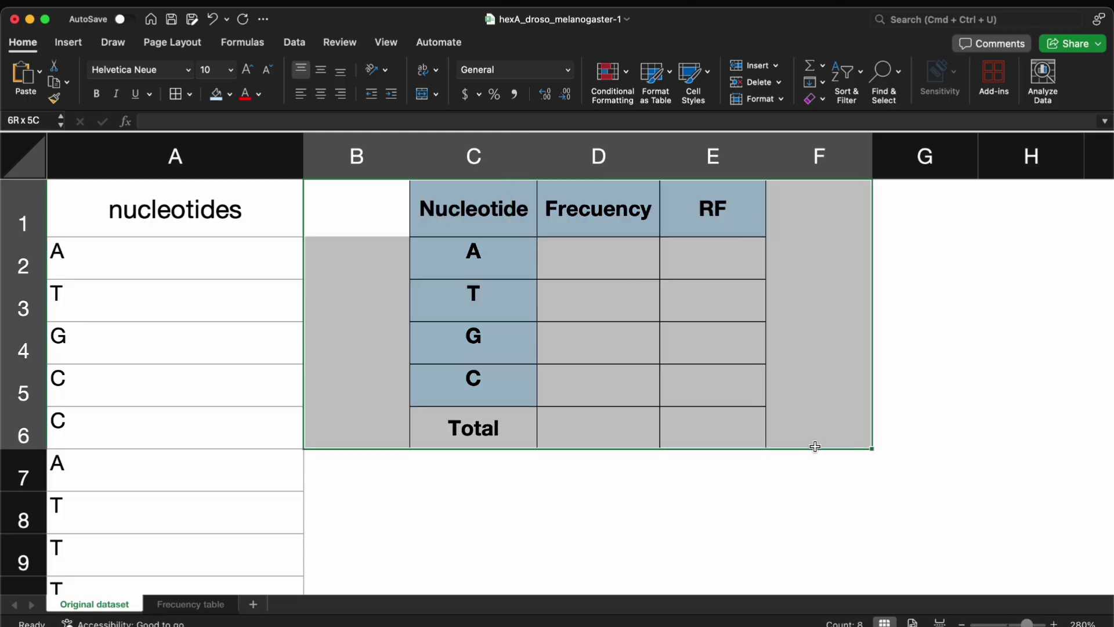
# - Enter the formula =COUNTIF(A2:A4140,A2) in D2 to count nucleotide A in the dataset
pyautogui.click(676, 323)
pyautogui.click(604, 243)
pyautogui.click(334, 119)
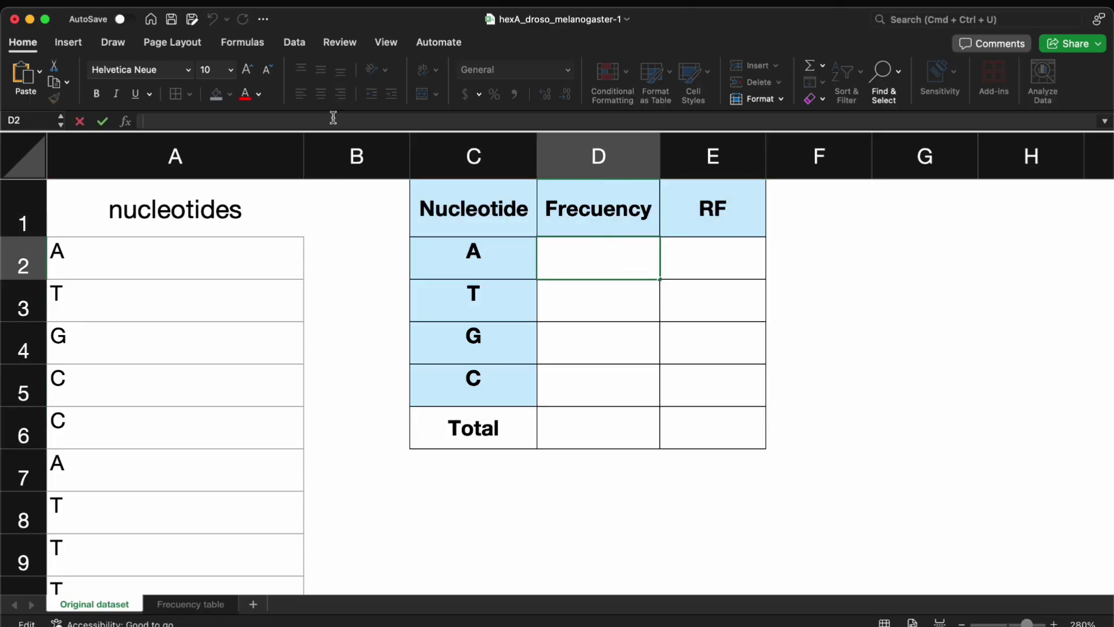
pyautogui.write('=coun')
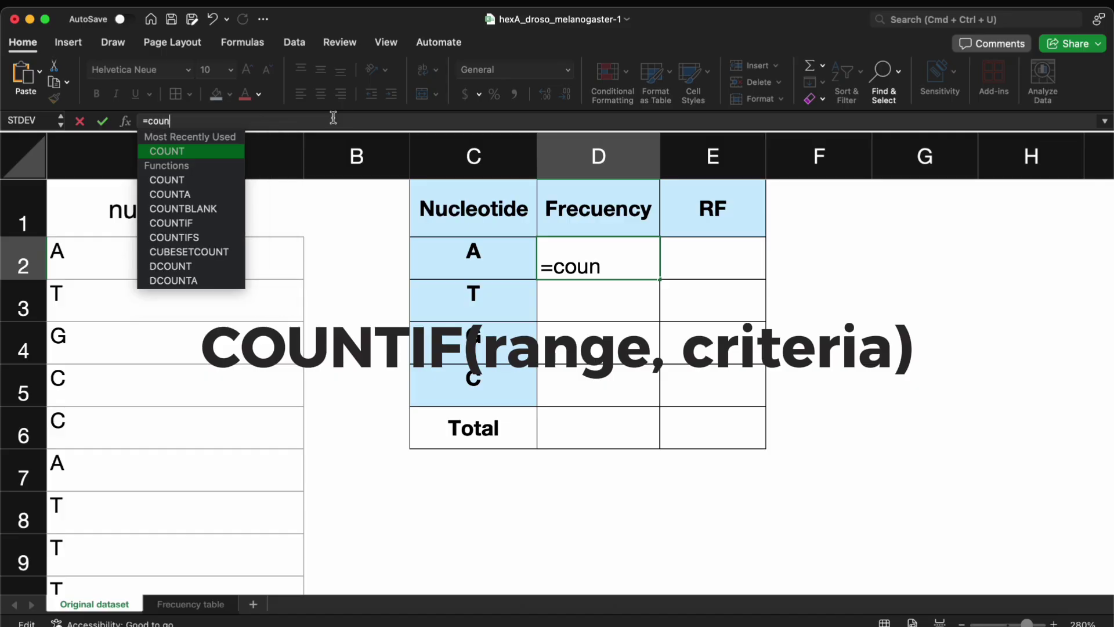
pyautogui.write('tif')
pyautogui.press('Tab')
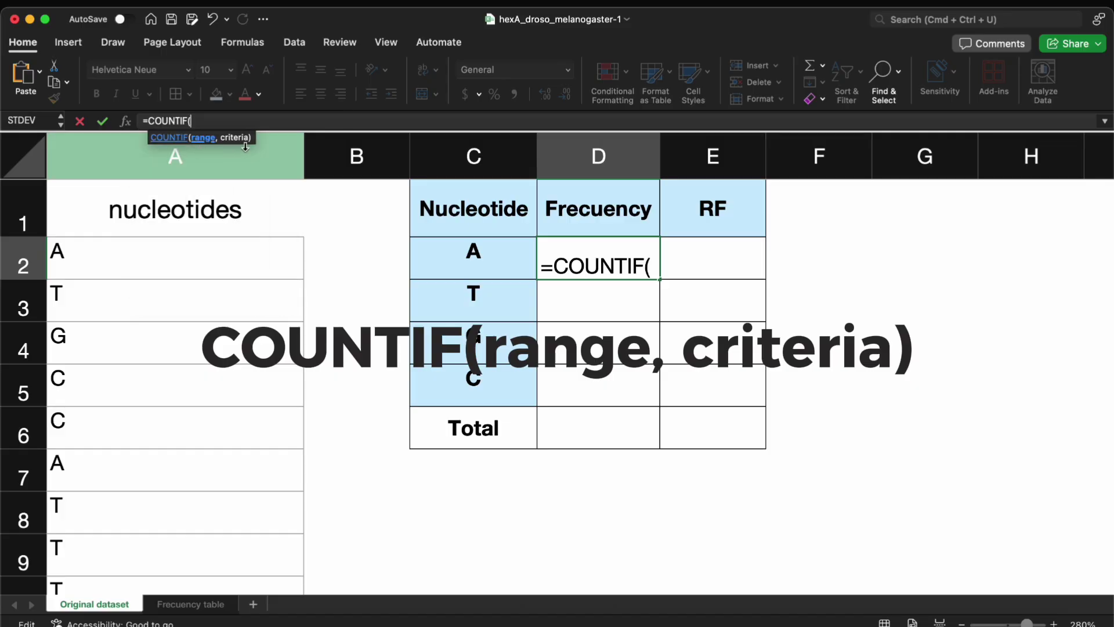
pyautogui.moveTo(164, 256); pyautogui.dragTo(154, 495)
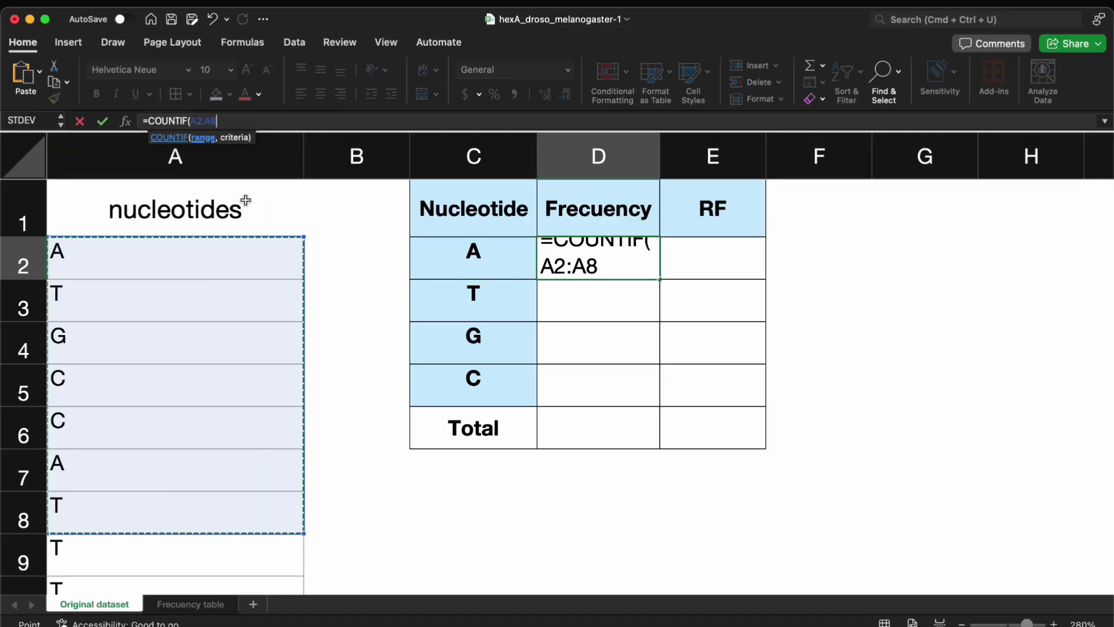
pyautogui.press('BackSpace')
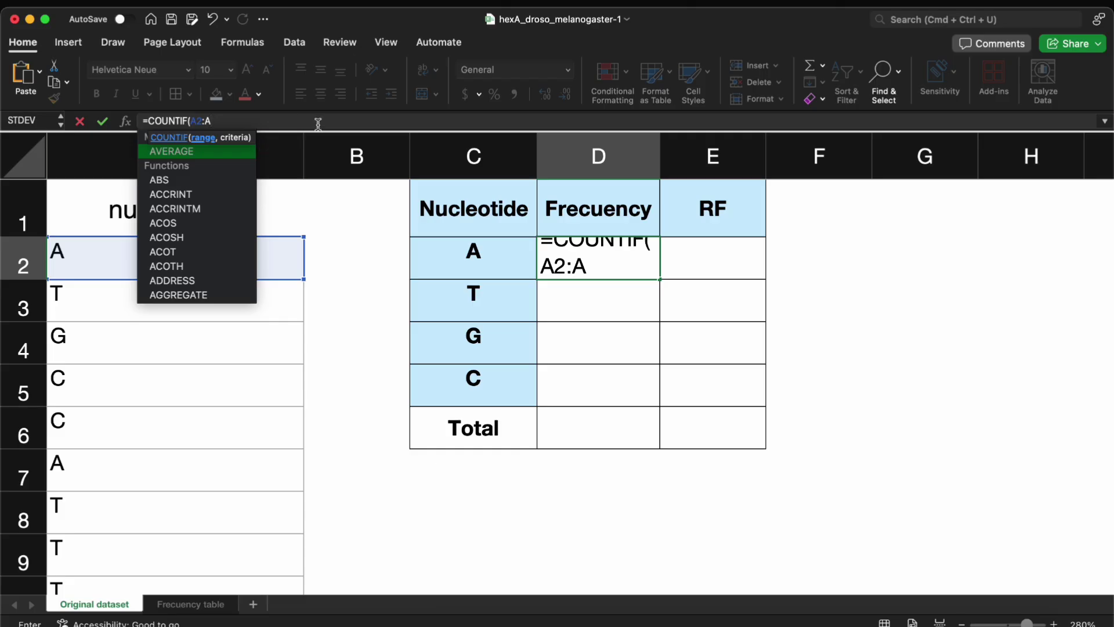
pyautogui.write('414')
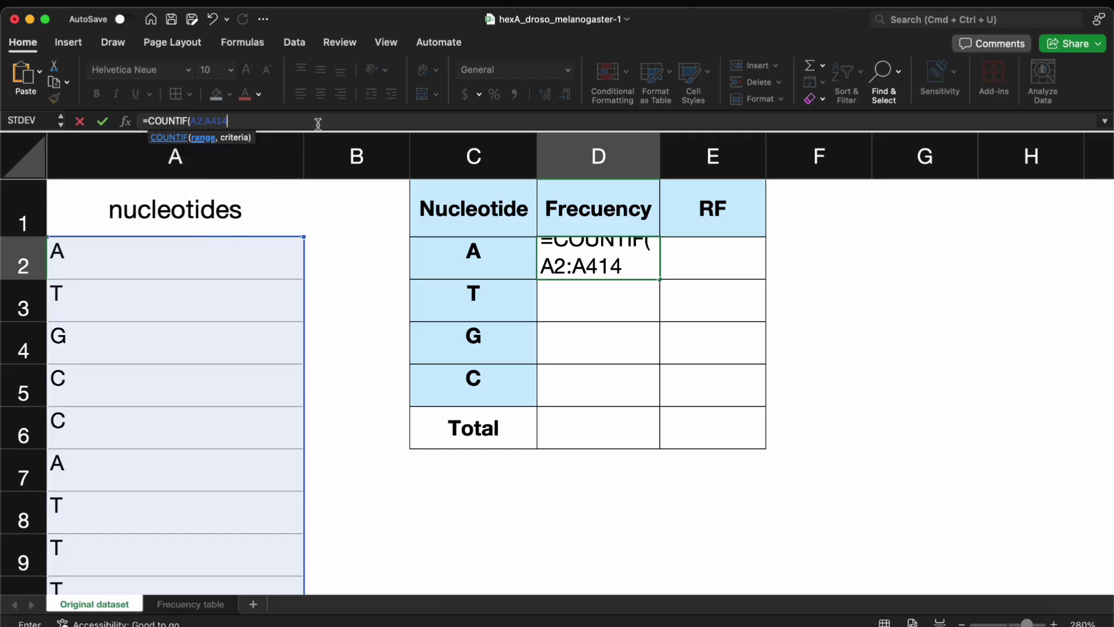
pyautogui.write('0,')
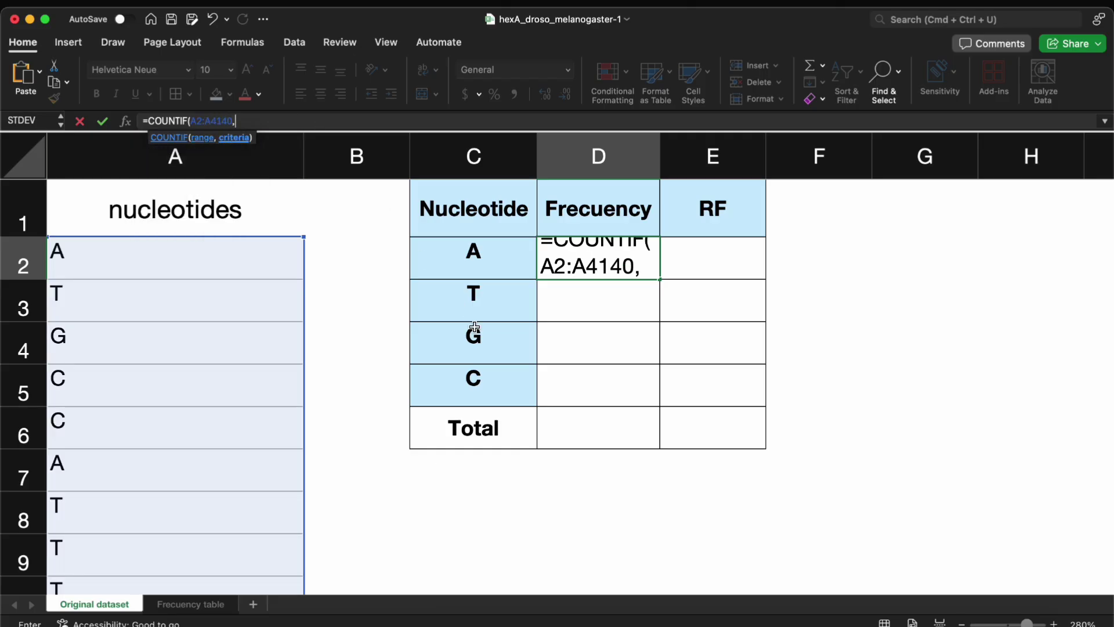
pyautogui.click(145, 251)
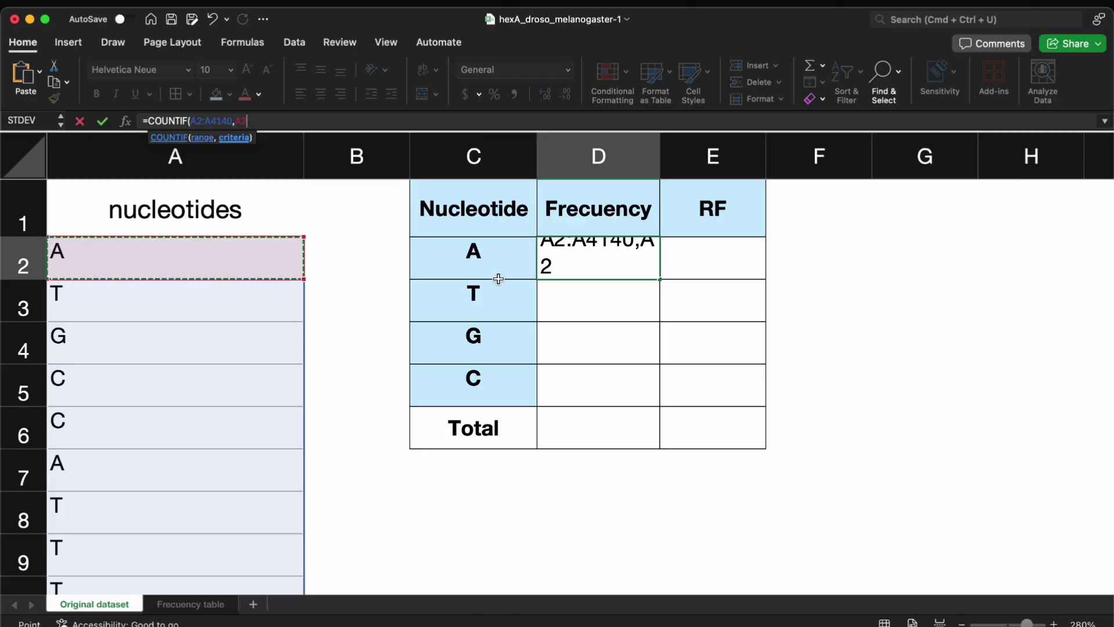
pyautogui.press('Return')
# - Make the counting range in the D2 formula absolute, so it reads =COUNTIF($A$2:$A$4140,A2)
pyautogui.click(607, 259)
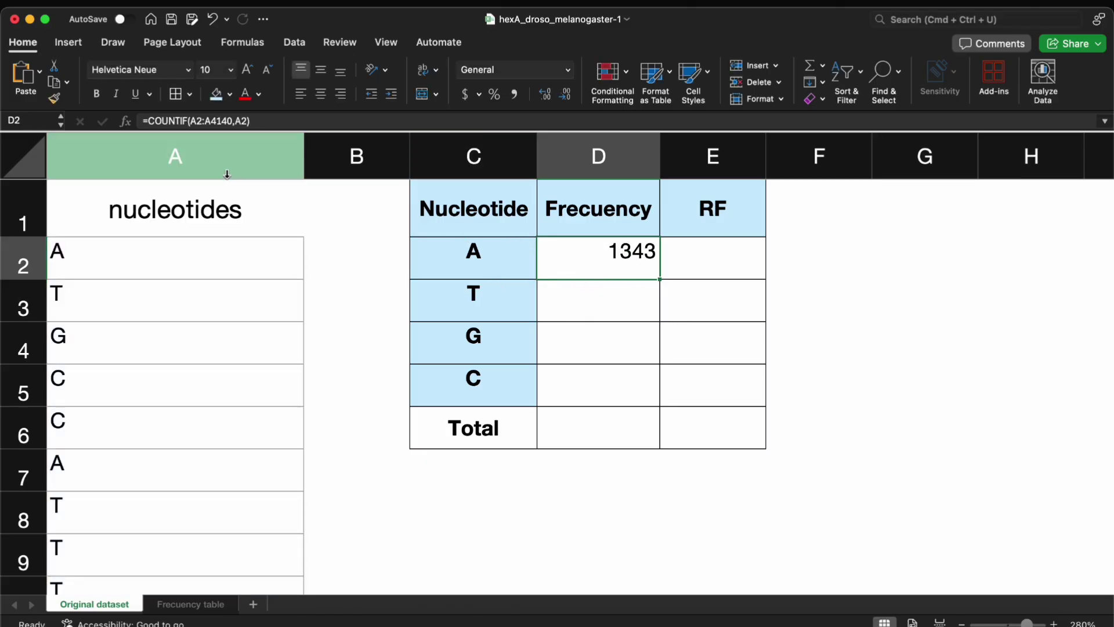
pyautogui.click(198, 120)
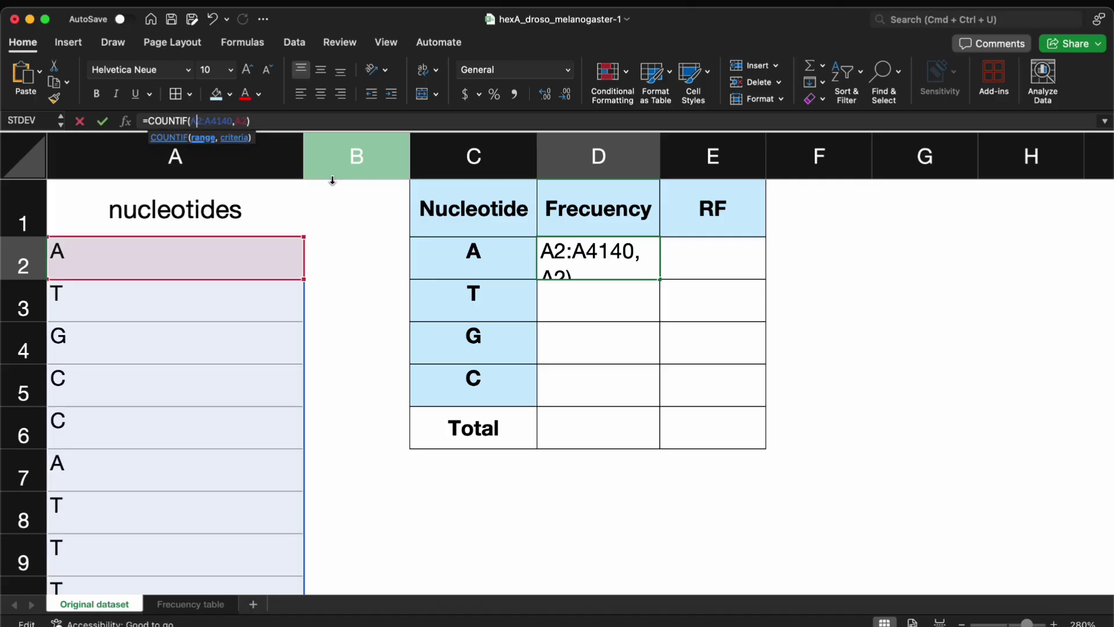
pyautogui.write('$A')
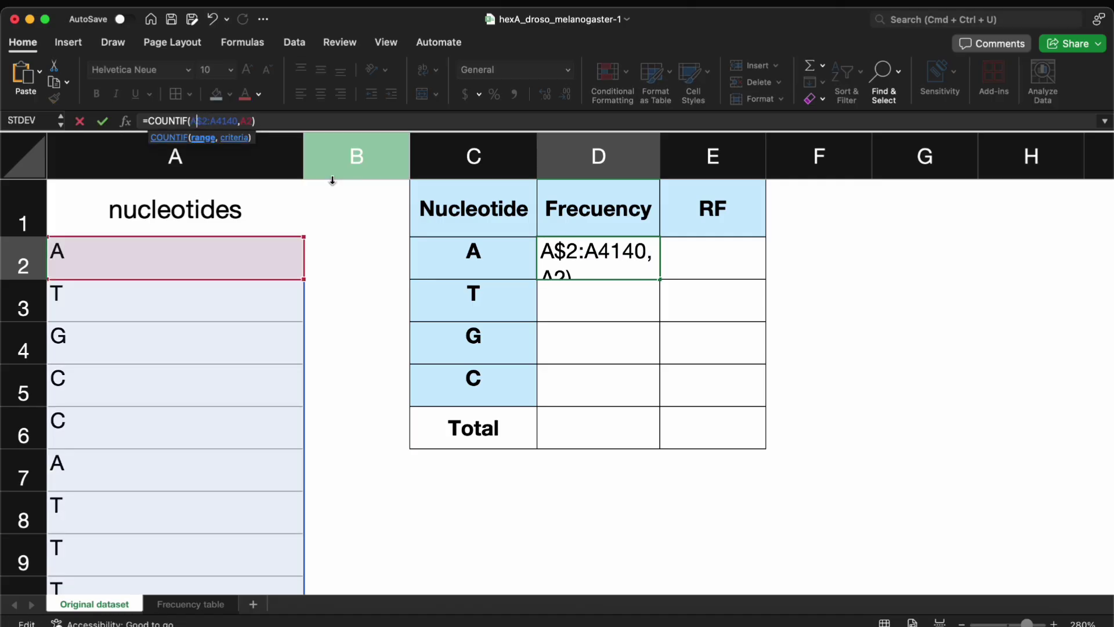
pyautogui.write('$')
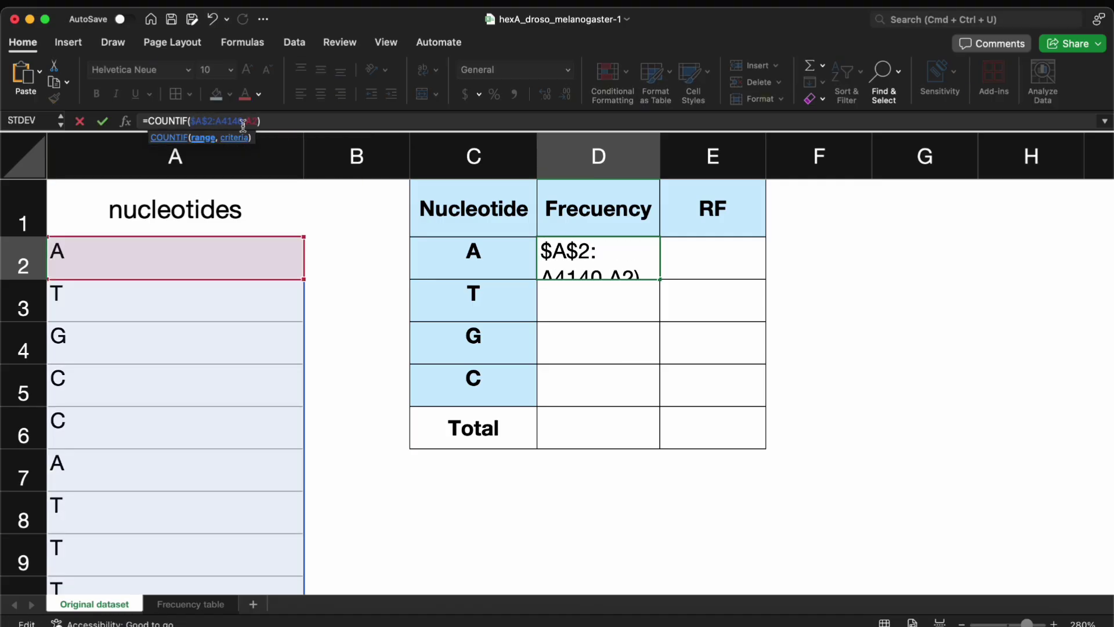
pyautogui.click(224, 121)
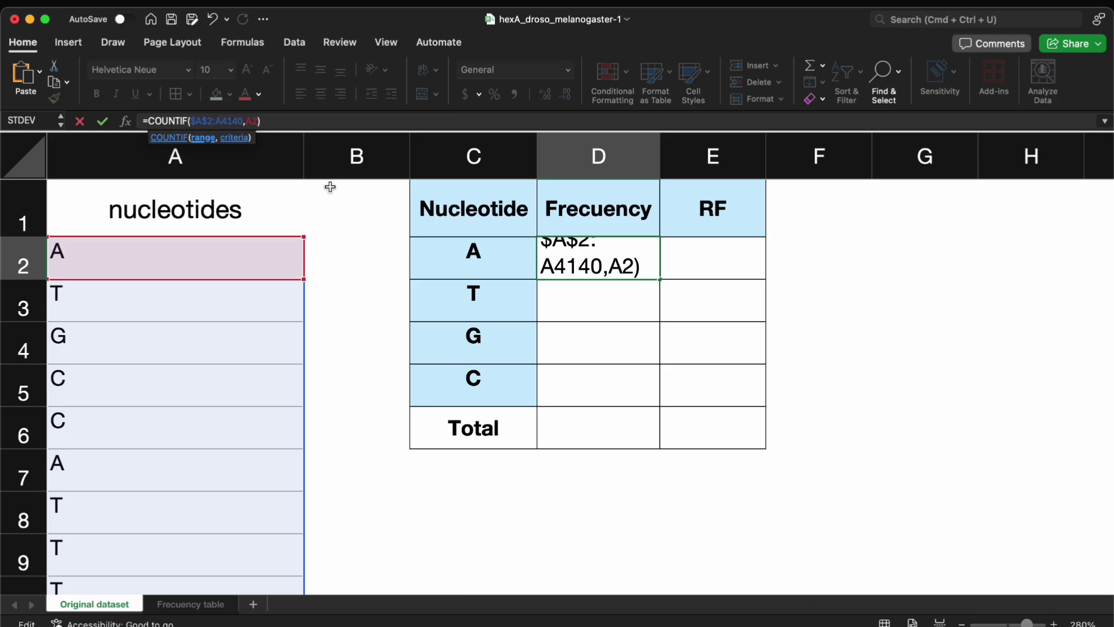
pyautogui.write('$')
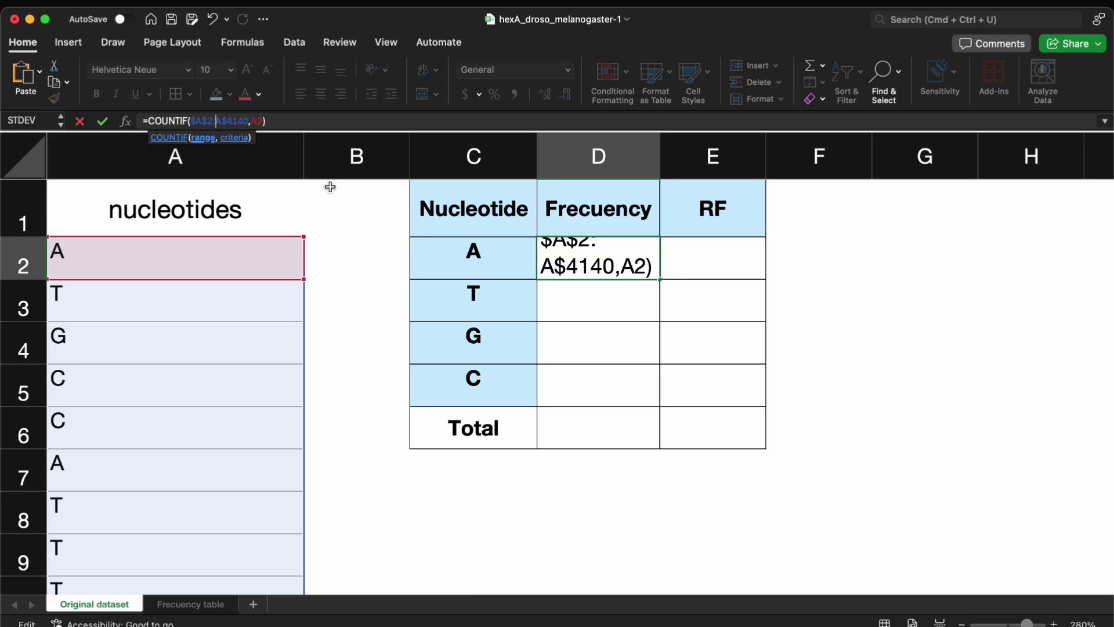
pyautogui.press('Left')
pyautogui.press('Left')
pyautogui.write('$')
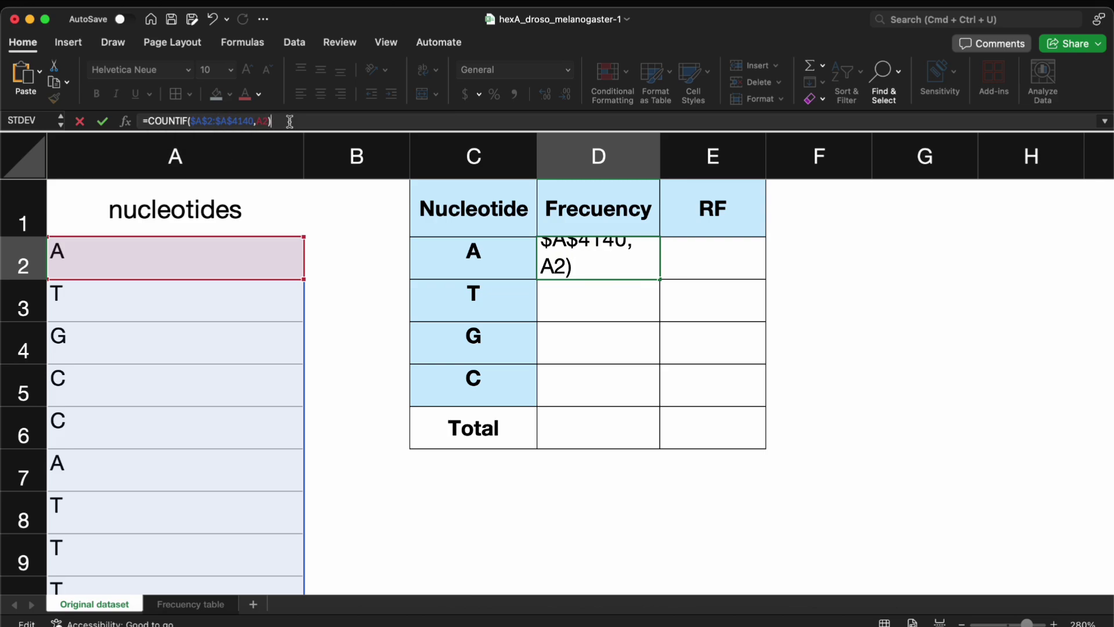
pyautogui.press('Return')
# - Fill the COUNTIF formula from D2 down to D5 for nucleotides T, G and C
pyautogui.click(641, 268)
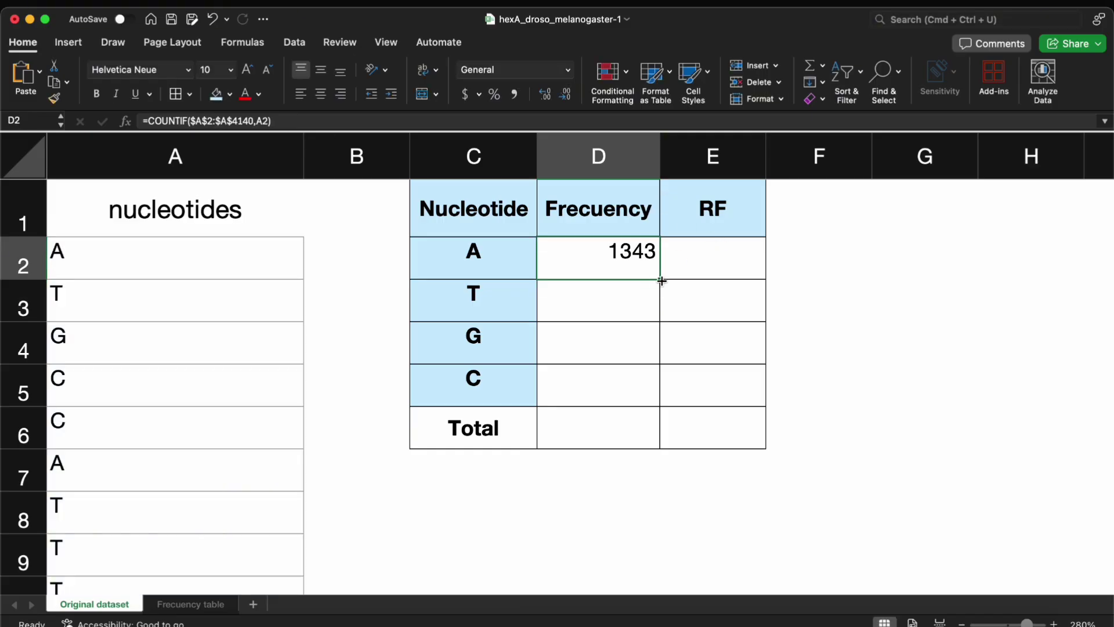
pyautogui.moveTo(662, 302); pyautogui.dragTo(653, 387)
pyautogui.click(880, 357)
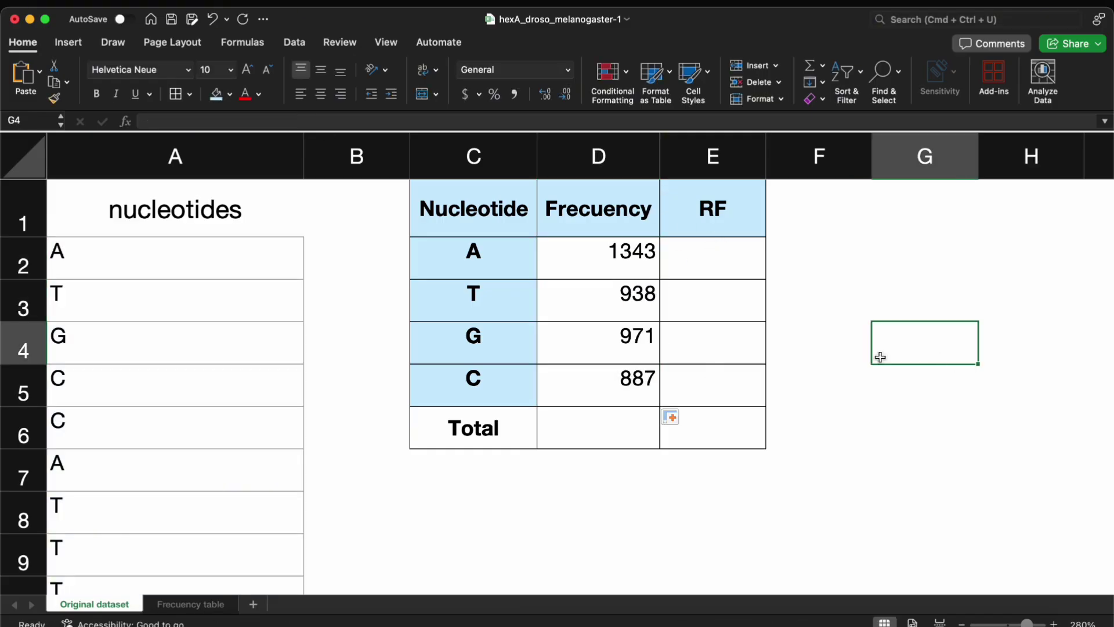
# - Total the nucleotide frequencies in D6 with =SUM(D2:D5)
pyautogui.click(591, 434)
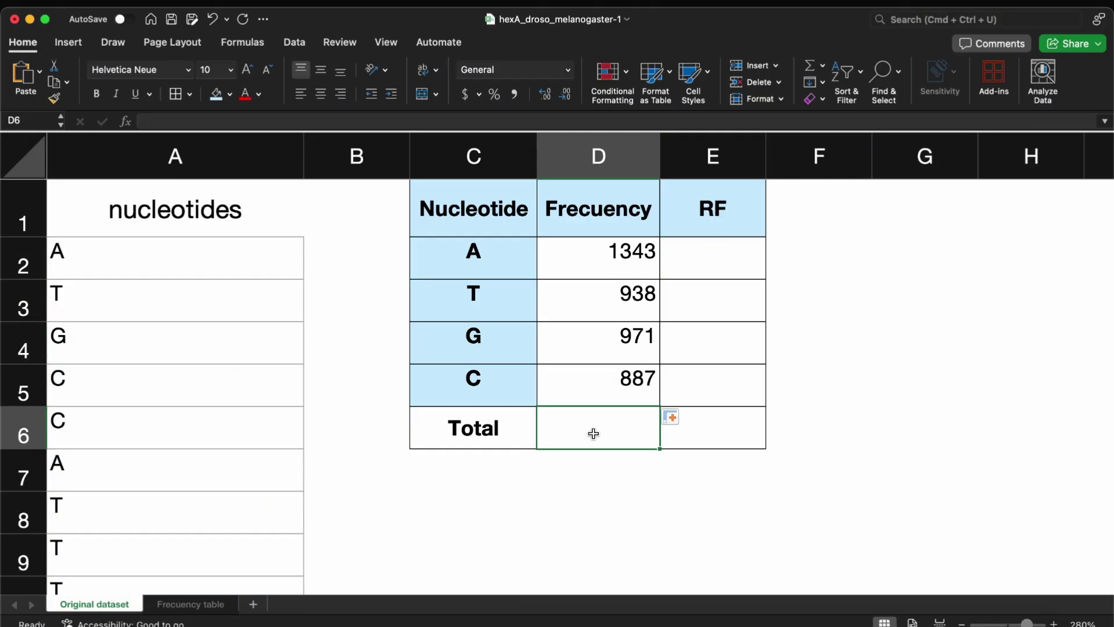
pyautogui.write('=sum')
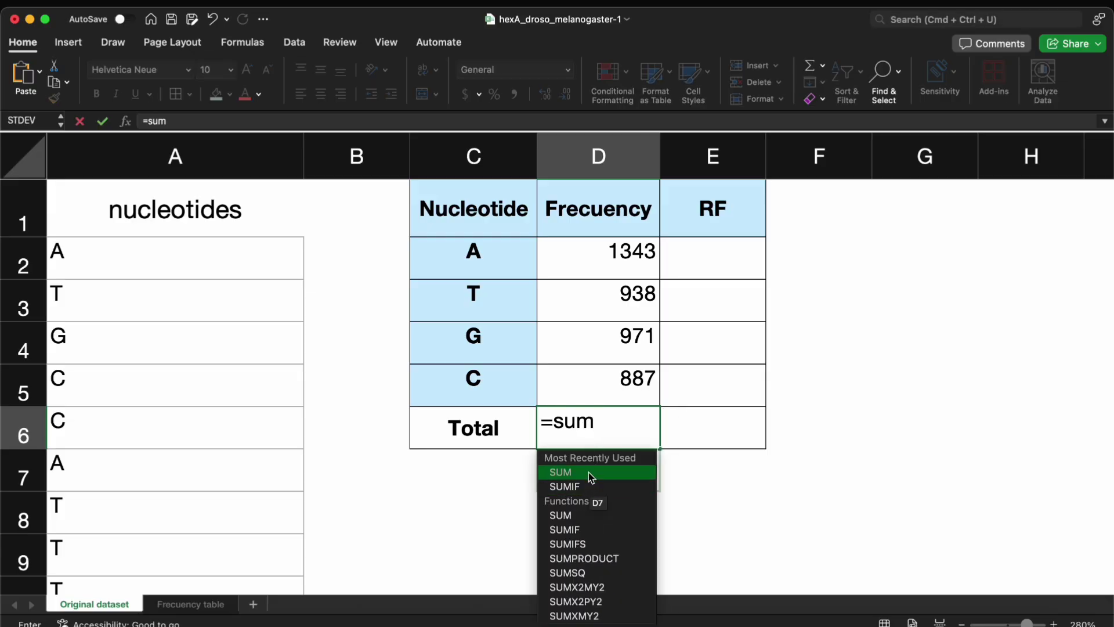
pyautogui.doubleClick(590, 477)
pyautogui.moveTo(644, 255); pyautogui.dragTo(645, 381)
pyautogui.press('Return')
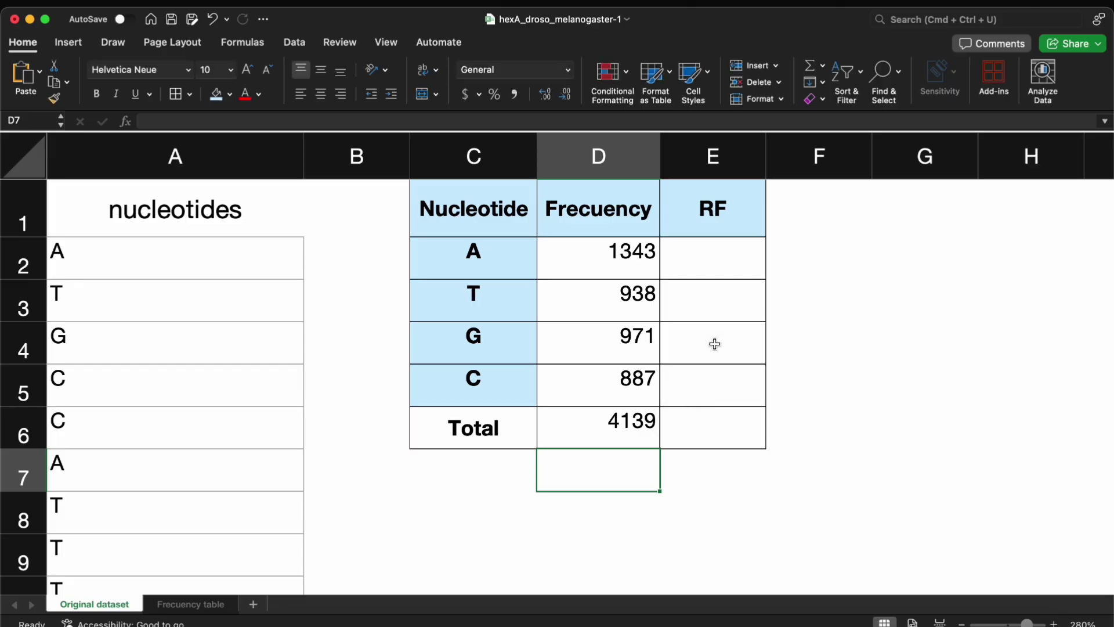
pyautogui.click(630, 427)
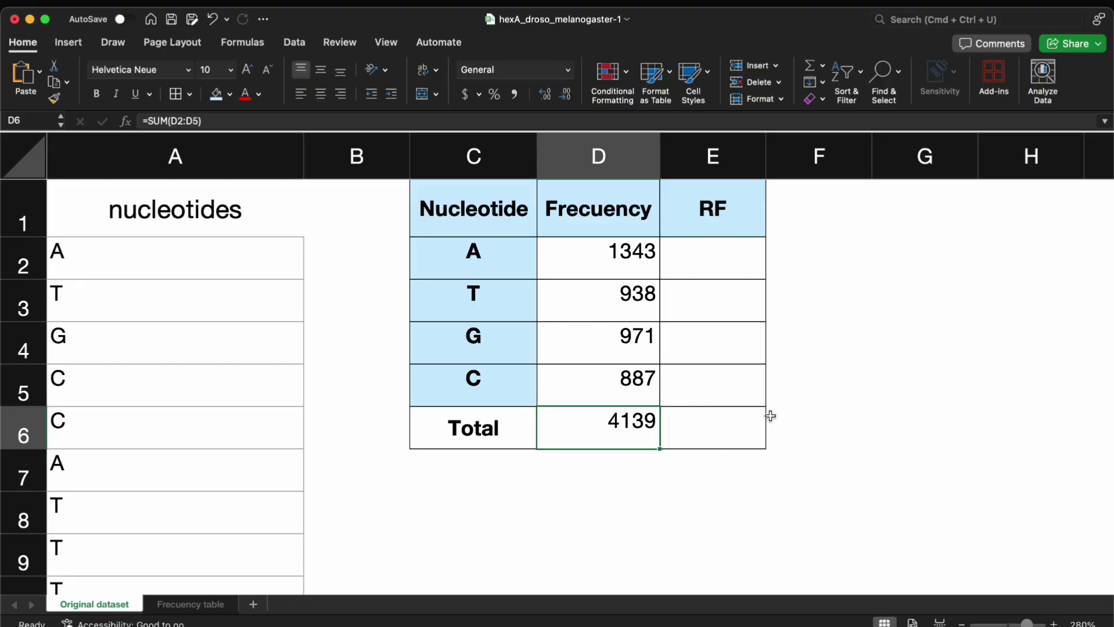
# - Calculate the relative frequency of nucleotide A in E2 with the formula =D2/D6
pyautogui.click(711, 258)
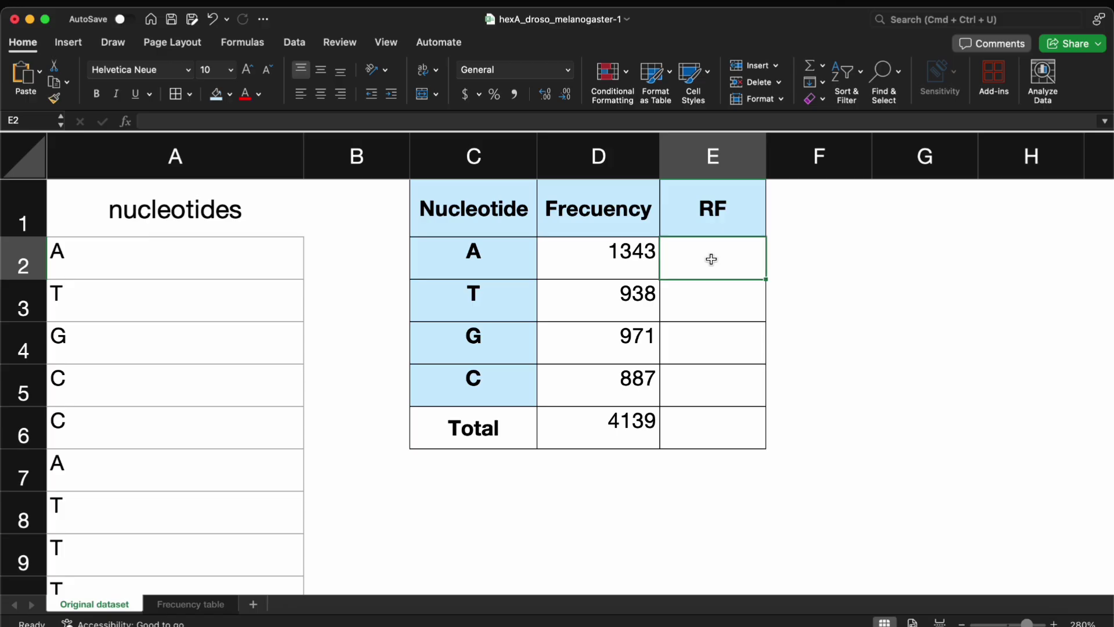
pyautogui.write('=')
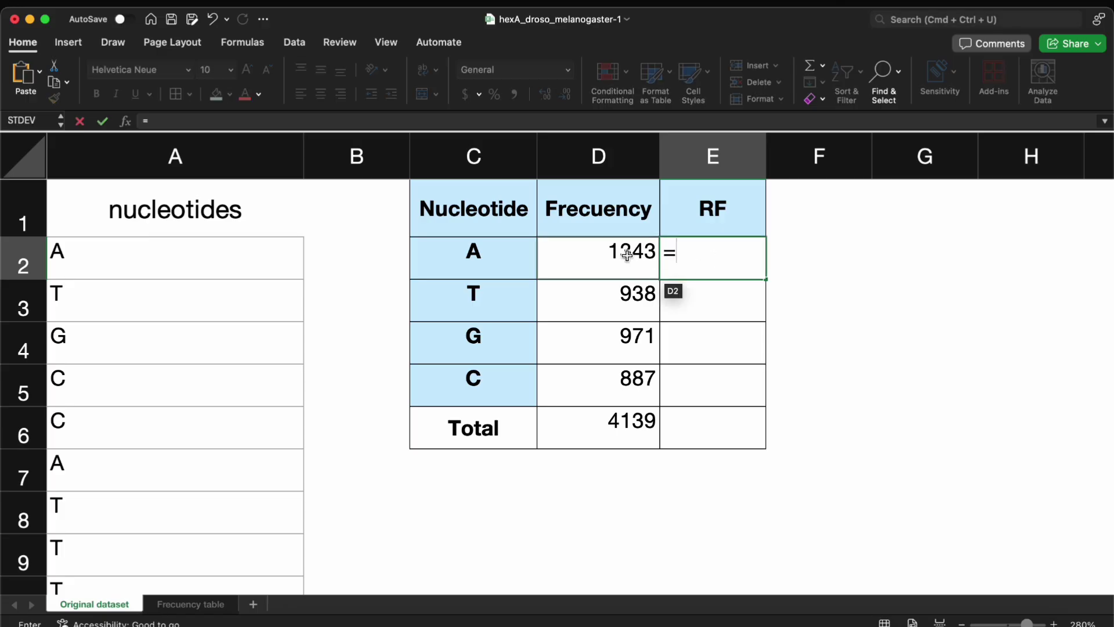
pyautogui.click(618, 253)
pyautogui.write('/')
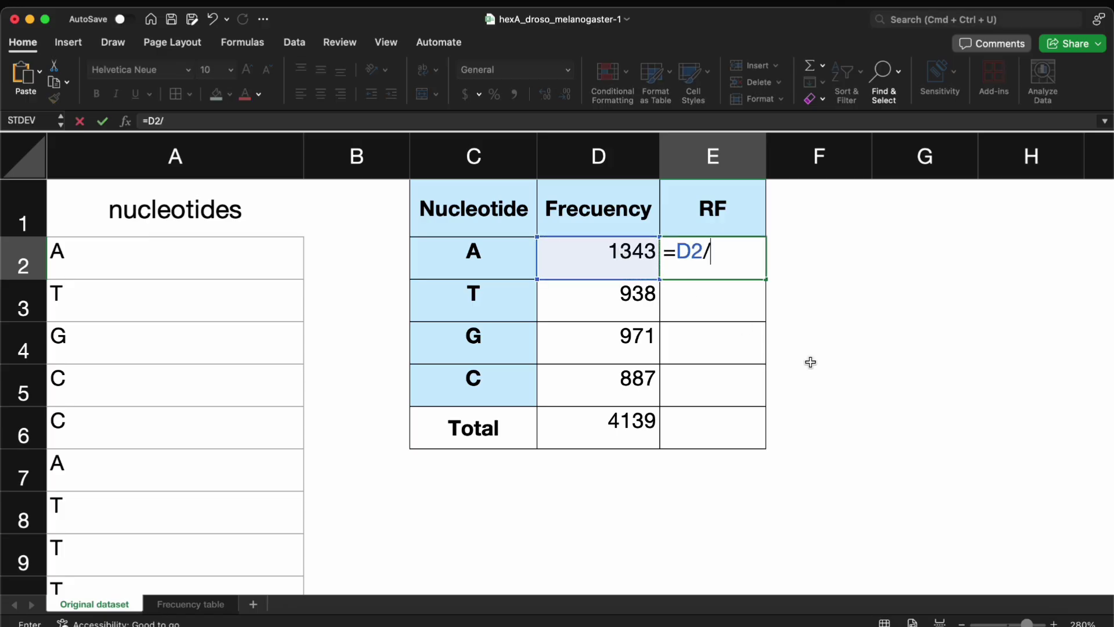
pyautogui.click(627, 424)
pyautogui.press('Return')
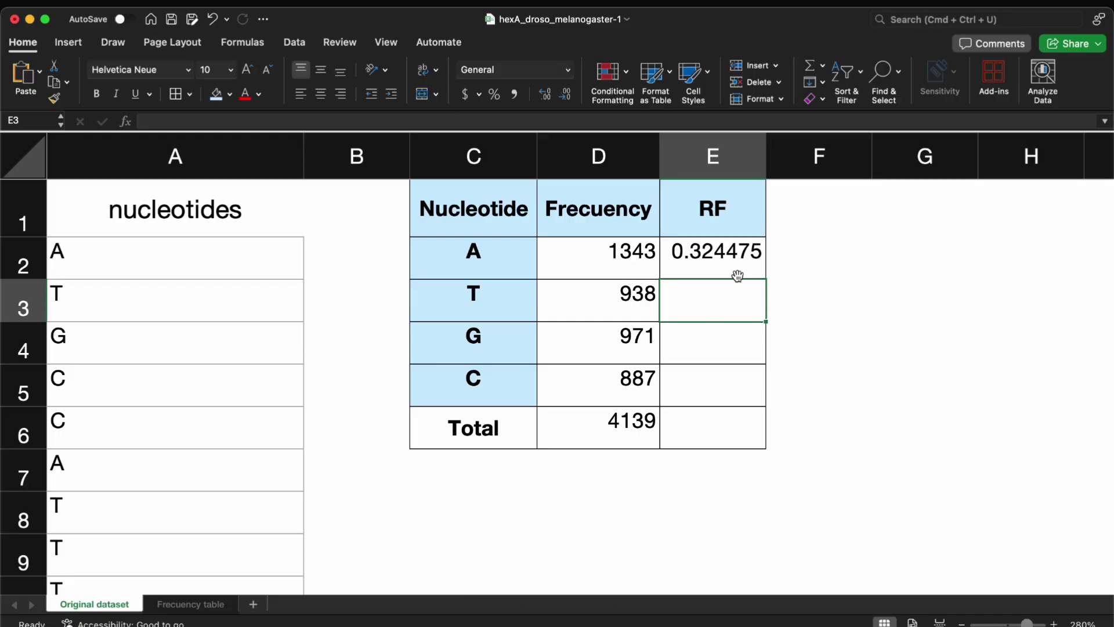
# - Make the total's reference in the E2 formula absolute, so it reads =D2/$D$6
pyautogui.click(734, 273)
pyautogui.click(168, 121)
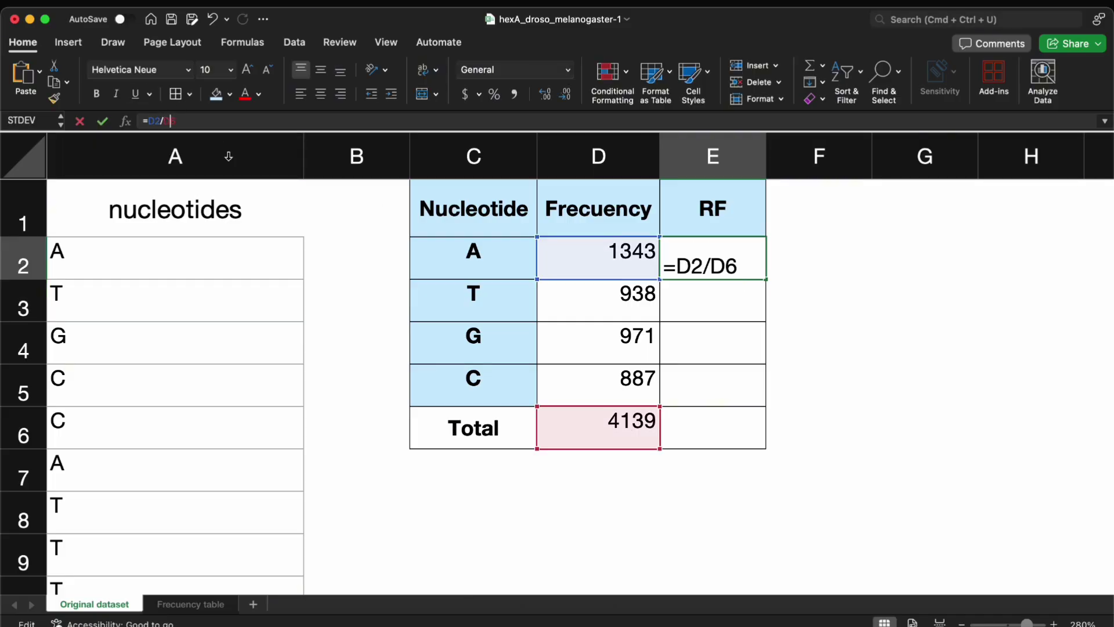
pyautogui.write('$D')
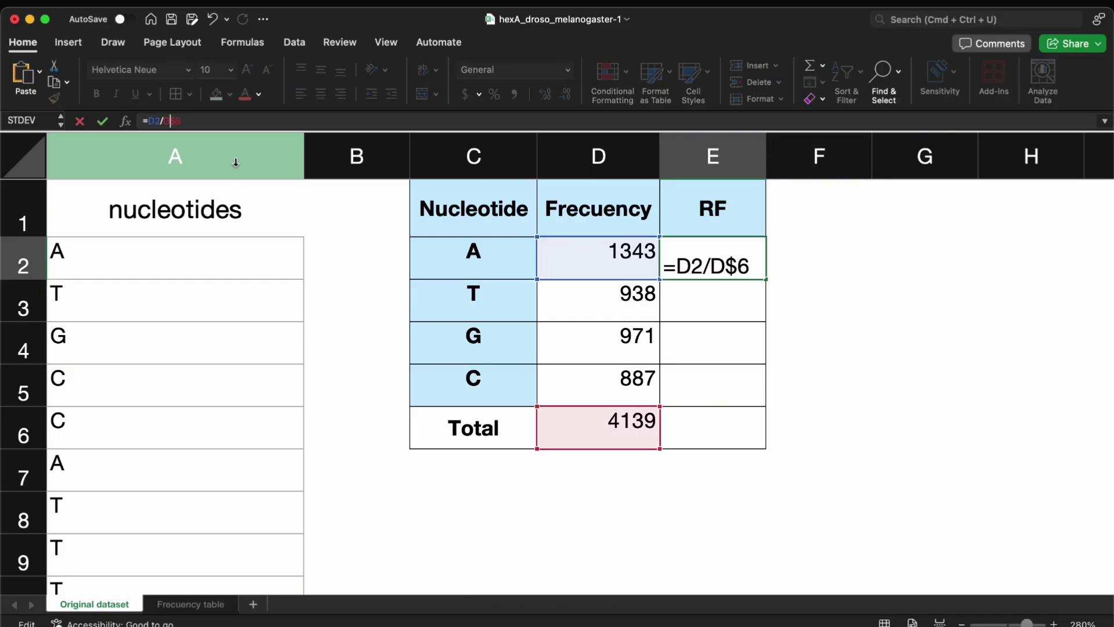
pyautogui.write('$')
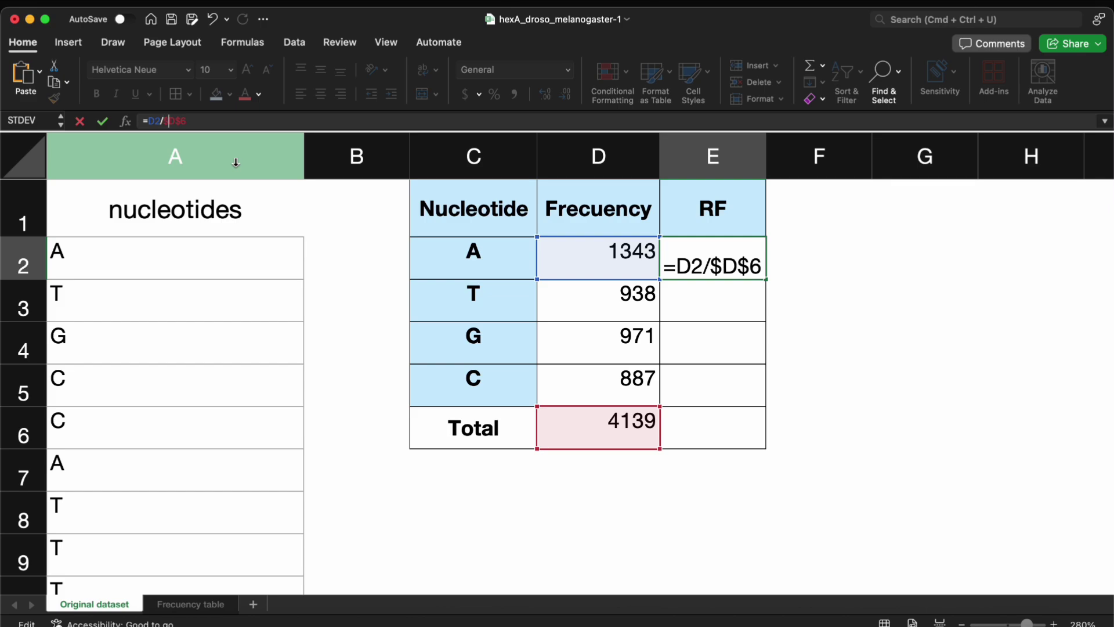
pyautogui.press('Return')
# - Fill the relative frequency formula from E2 down to E5
pyautogui.click(703, 241)
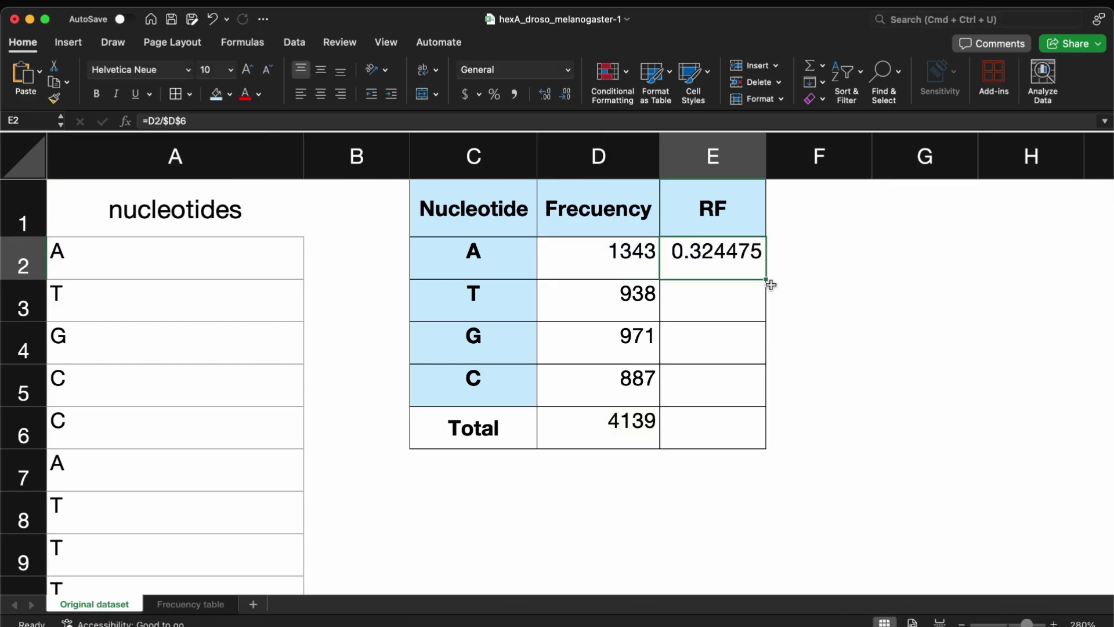
pyautogui.moveTo(766, 279); pyautogui.dragTo(765, 400)
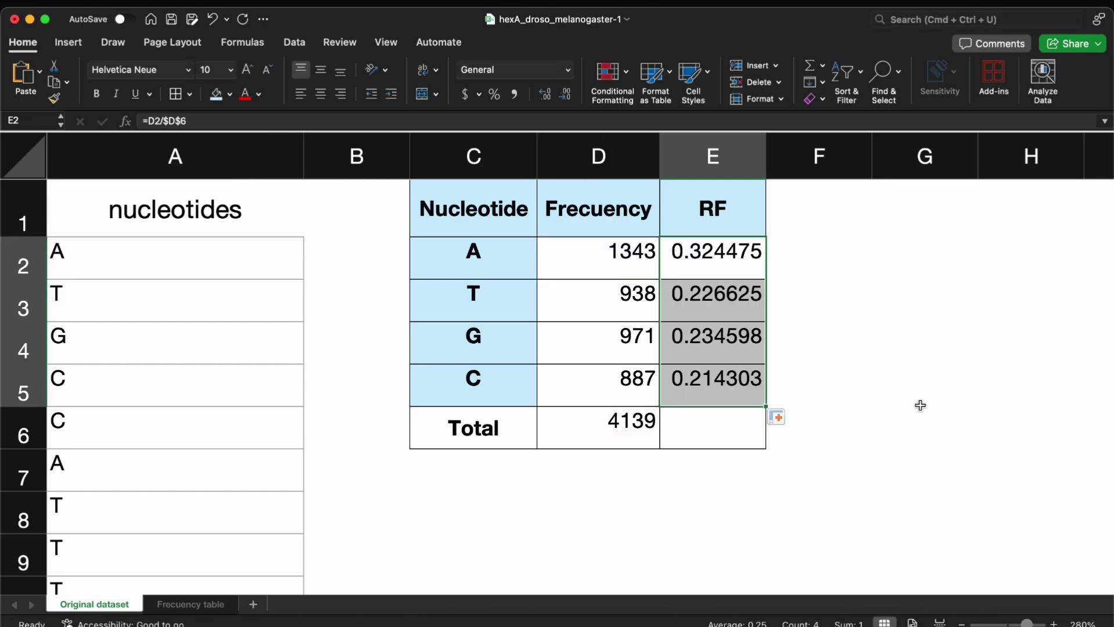
pyautogui.click(920, 405)
# - Total the relative frequencies E2 to E5 in E6 with the SUM function
pyautogui.click(706, 446)
pyautogui.write('=sum')
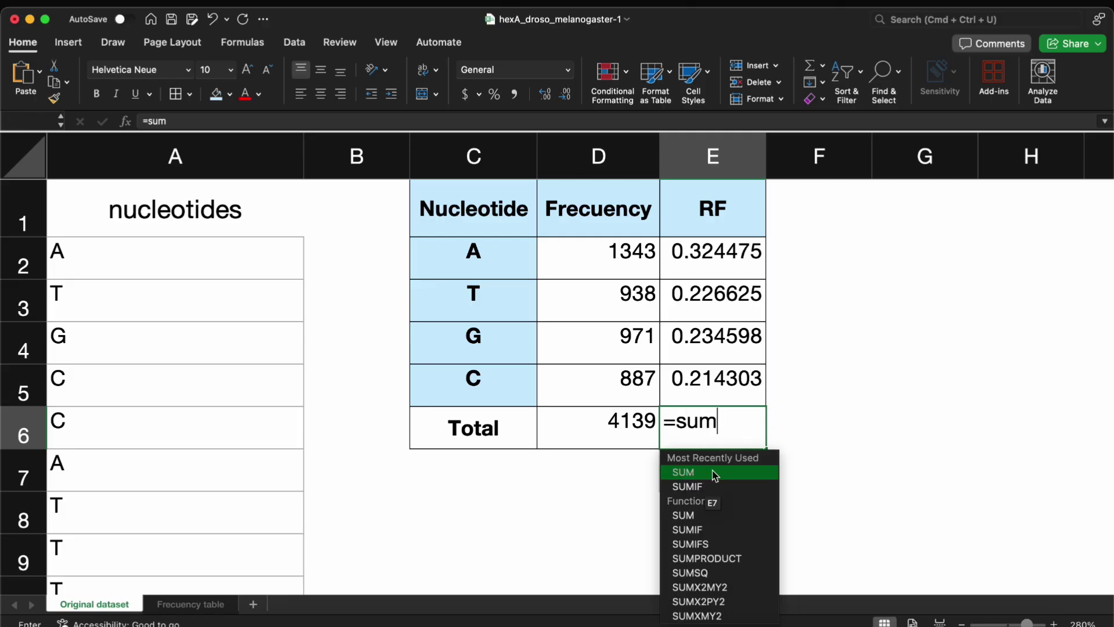
pyautogui.doubleClick(714, 467)
pyautogui.moveTo(721, 258); pyautogui.dragTo(716, 373)
pyautogui.press('Return')
pyautogui.click(846, 438)
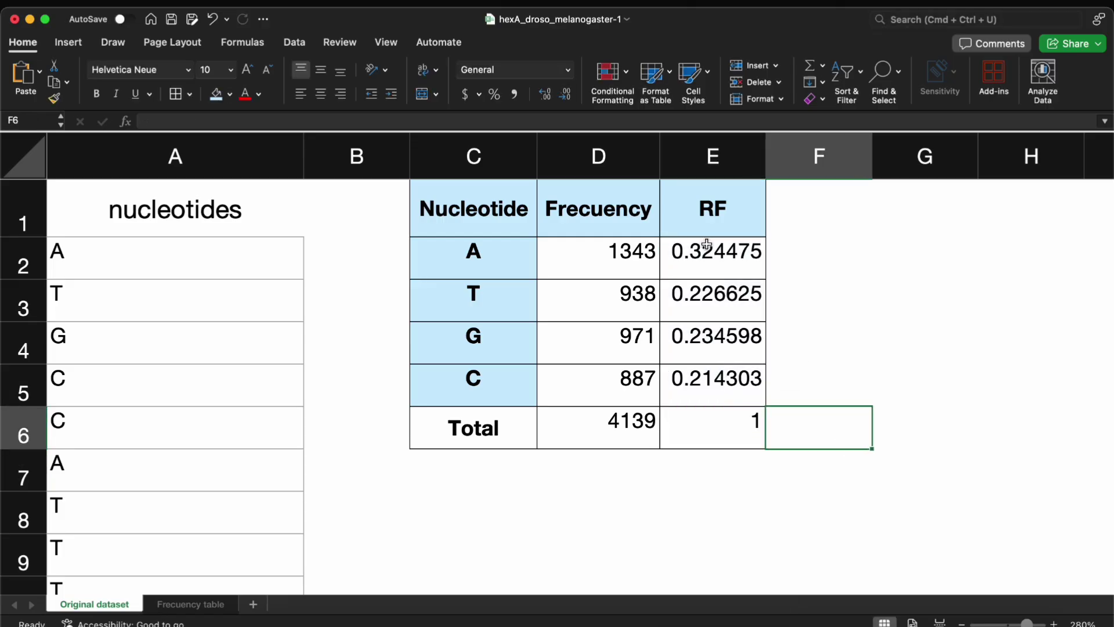
# - Format the relative frequencies in E2 to E5 as percentages
pyautogui.click(691, 230)
pyautogui.click(494, 96)
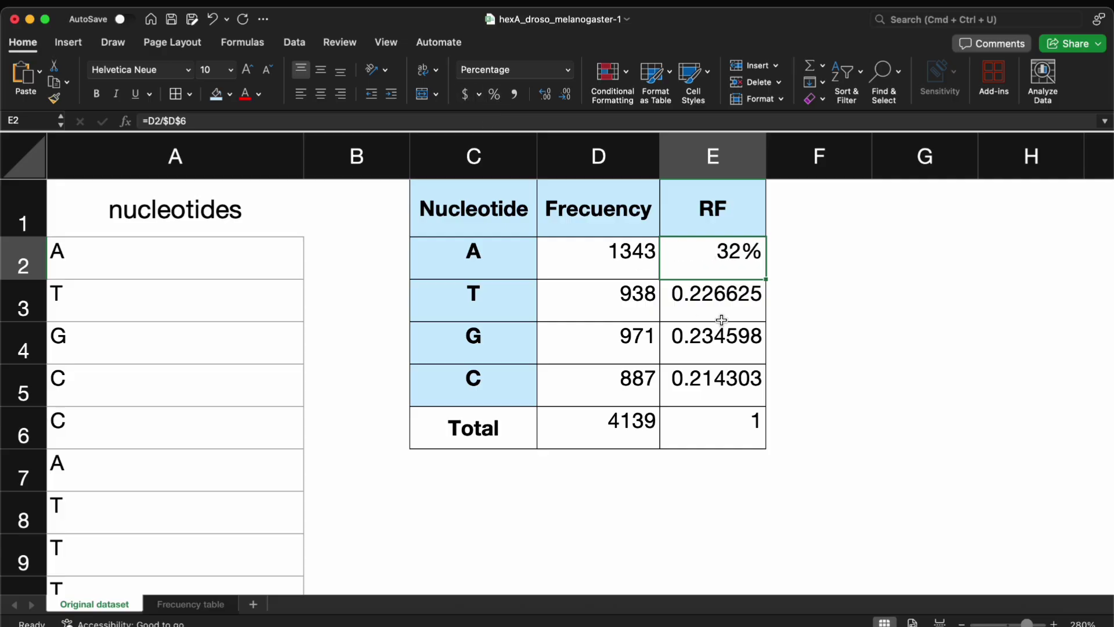
pyautogui.moveTo(747, 247); pyautogui.dragTo(746, 398)
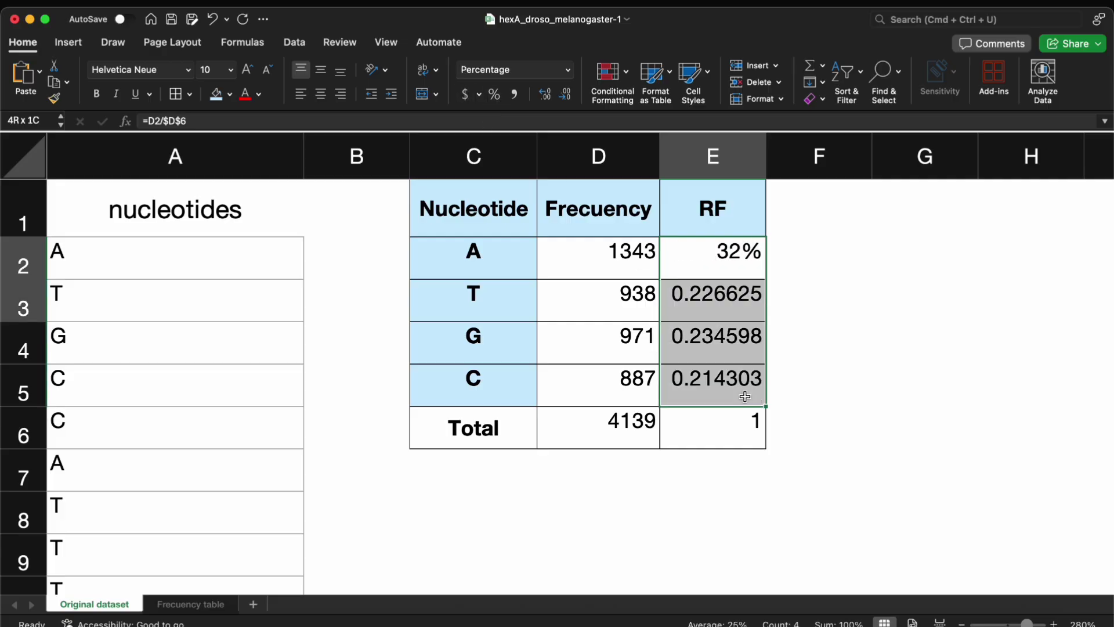
pyautogui.click(494, 96)
pyautogui.click(794, 273)
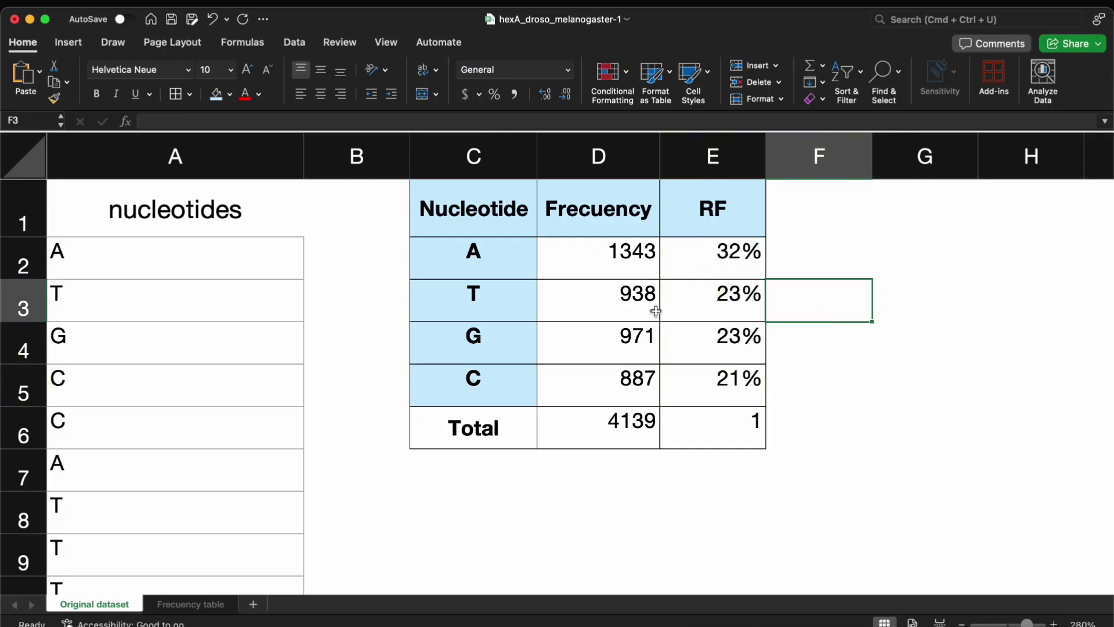
pyautogui.hscroll(2, 763, 363)
pyautogui.hscroll(-2, 763, 363)
pyautogui.moveTo(704, 251)
pyautogui.mouseDown()
pyautogui.moveTo(708, 381)
pyautogui.moveTo(709, 248)
pyautogui.mouseUp()
pyautogui.click(890, 331)
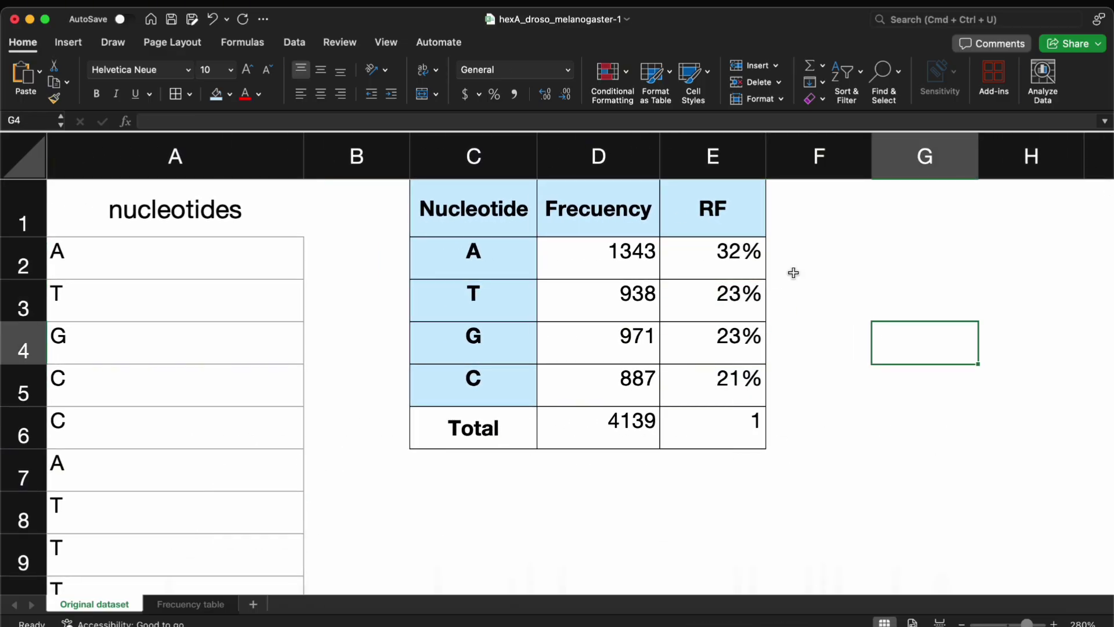
pyautogui.moveTo(481, 208); pyautogui.dragTo(709, 426)
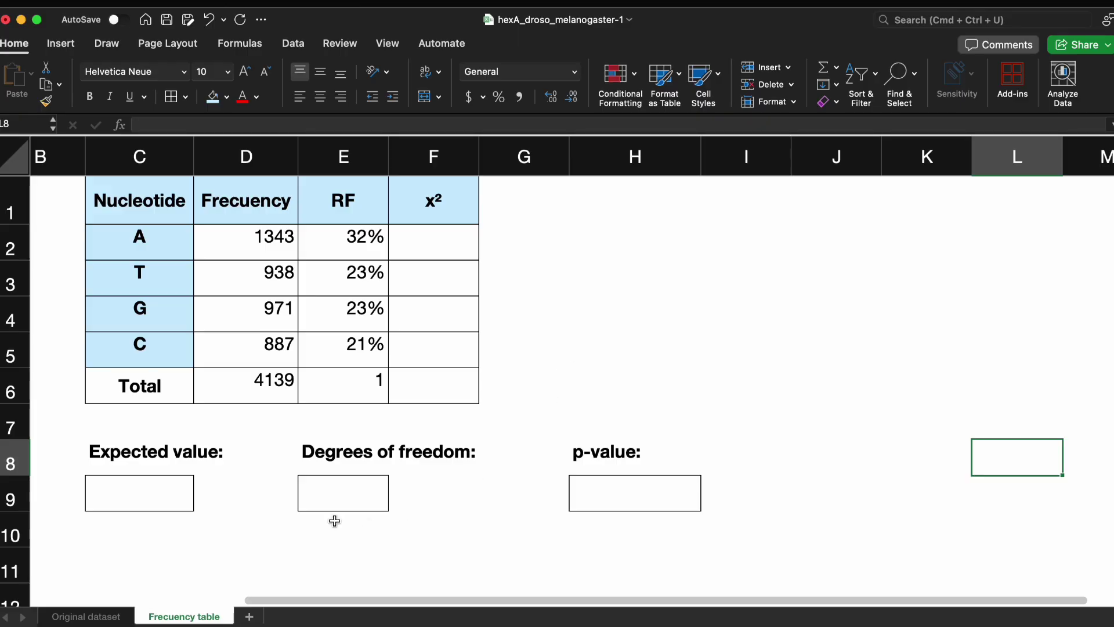
# - Calculate the expected value in C9 by dividing the total frequency by four with =D6/4
pyautogui.click(135, 491)
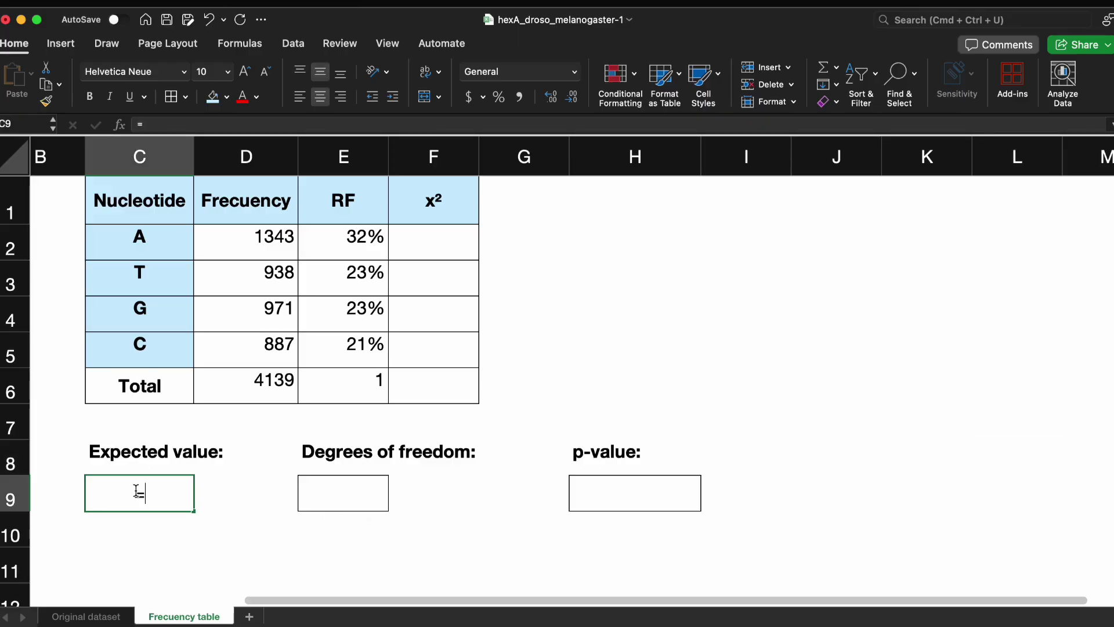
pyautogui.write('=')
pyautogui.click(258, 377)
pyautogui.write('/4')
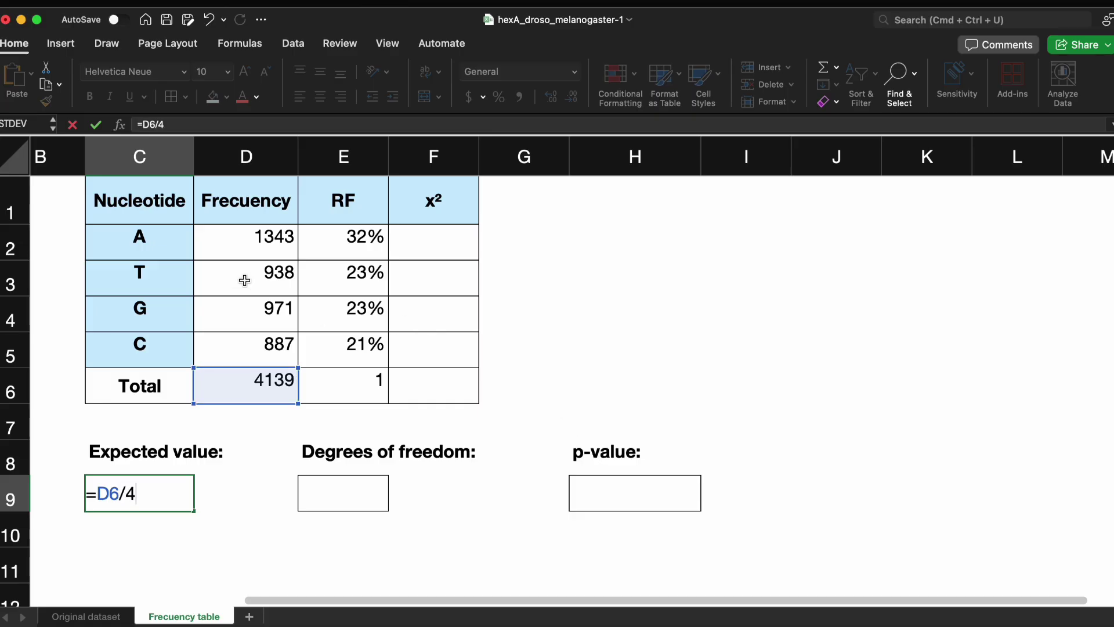
pyautogui.press('Return')
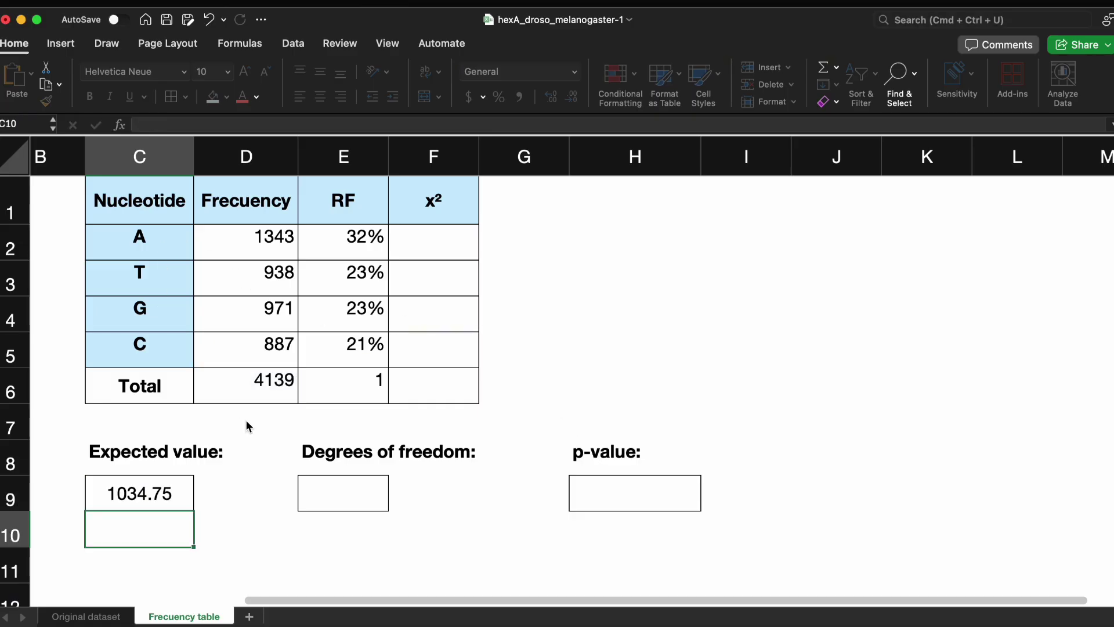
# - Calculate the degrees of freedom in E9 with the formula =4-1
pyautogui.click(364, 490)
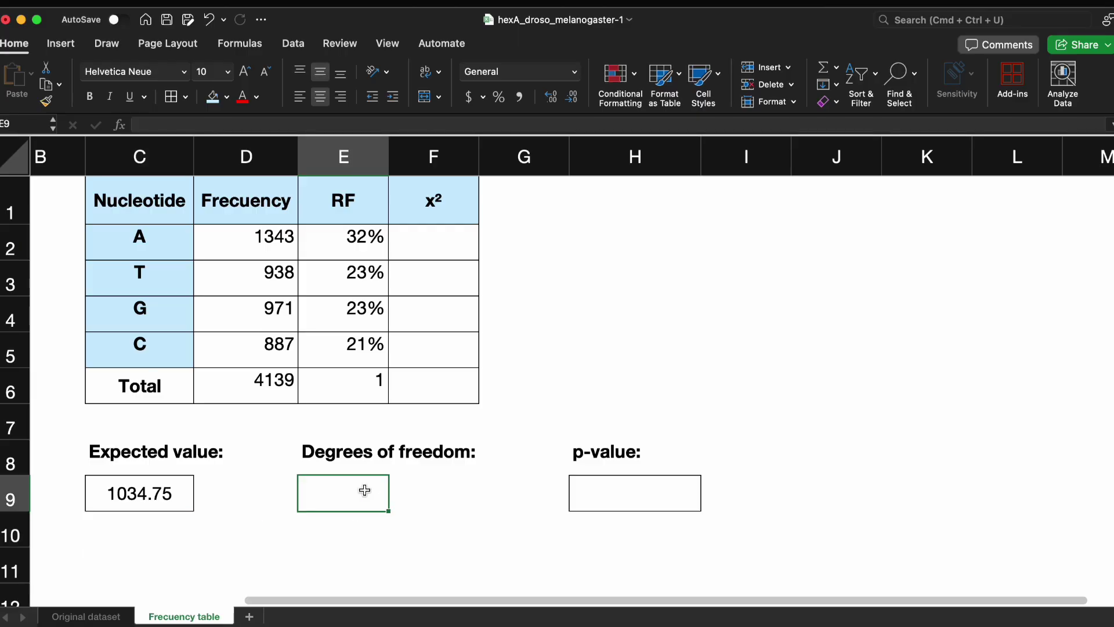
pyautogui.write('=')
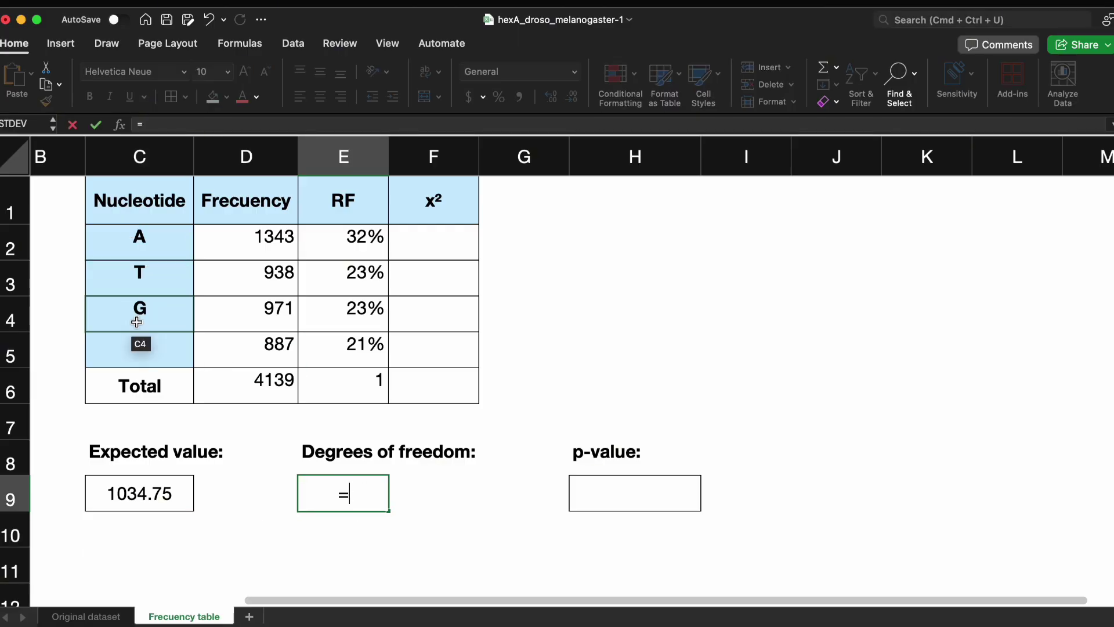
pyautogui.write('4')
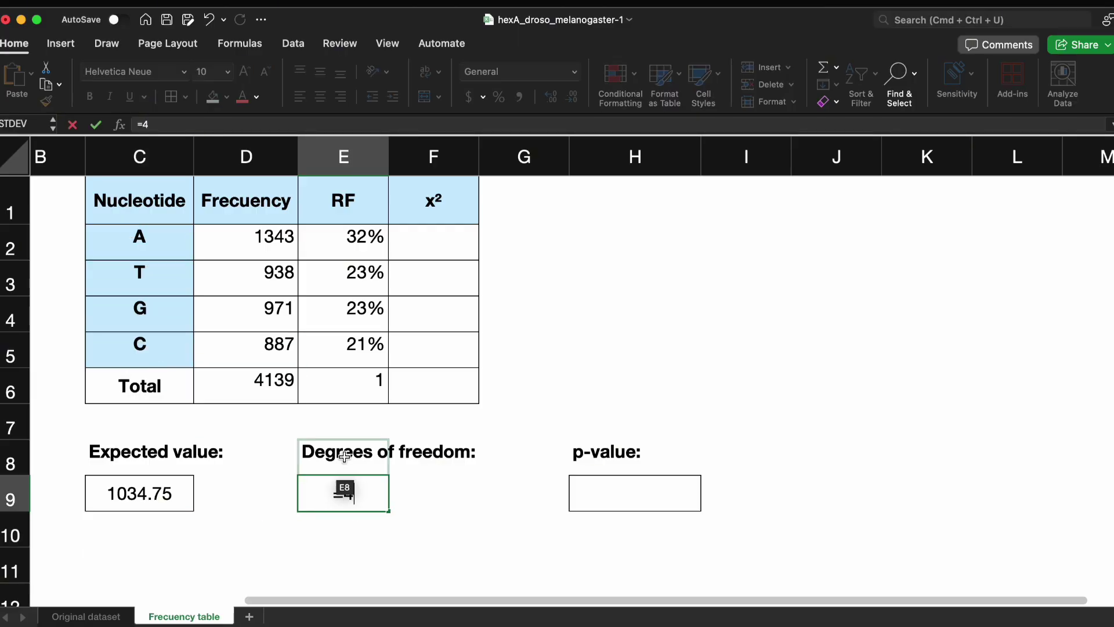
pyautogui.write('-1')
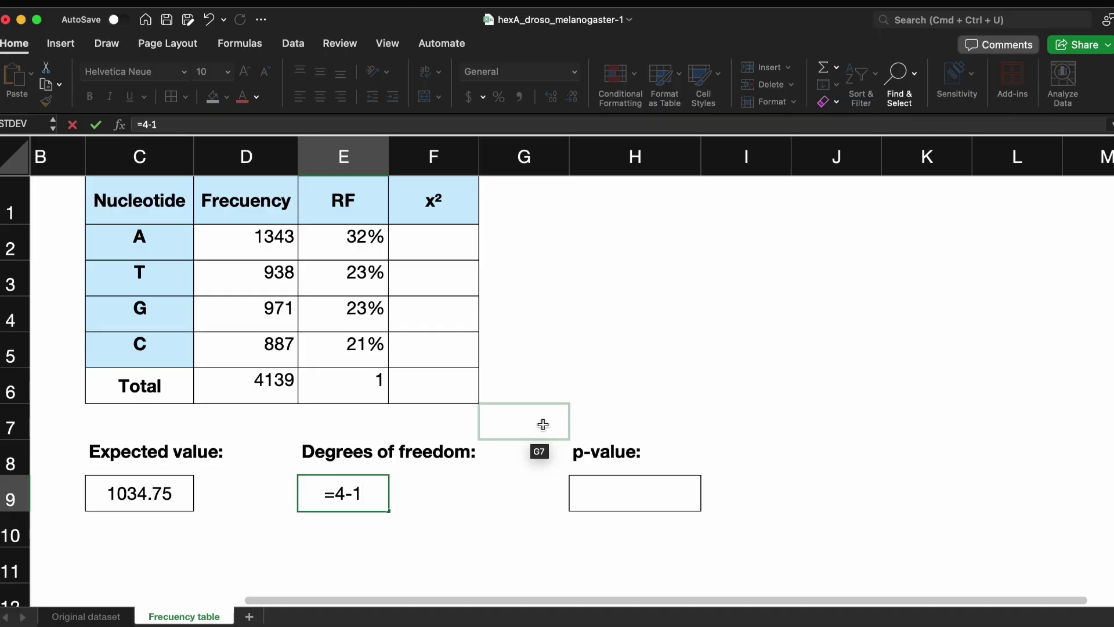
pyautogui.press('Return')
pyautogui.click(523, 499)
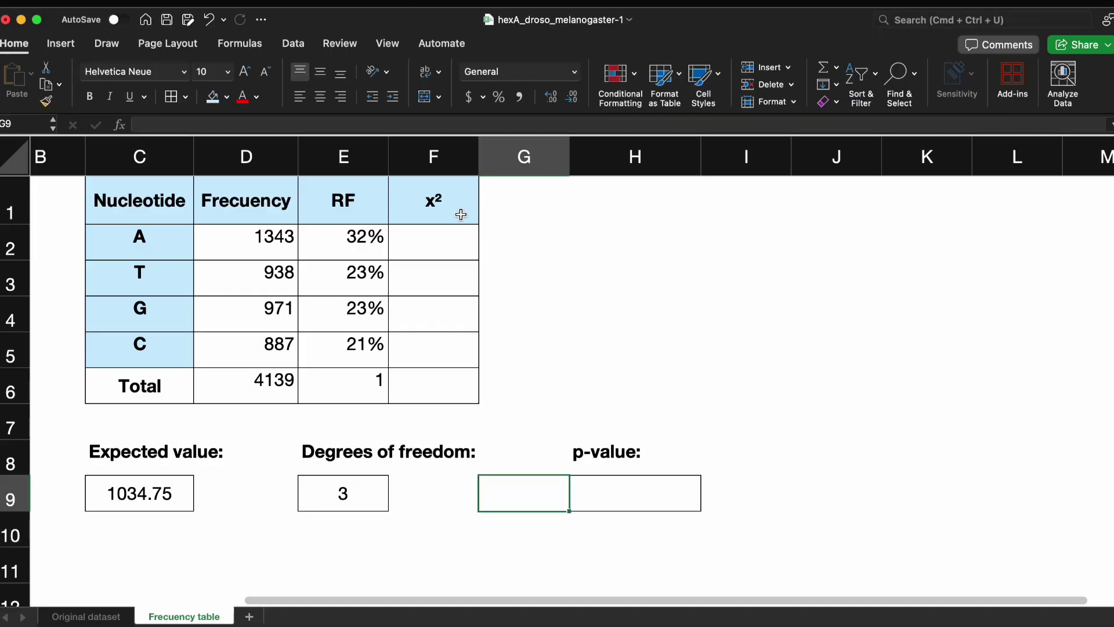
# - Enter the chi-square formula =(POWER(D2-C9,2))/C9 for nucleotide A in F2
pyautogui.click(433, 229)
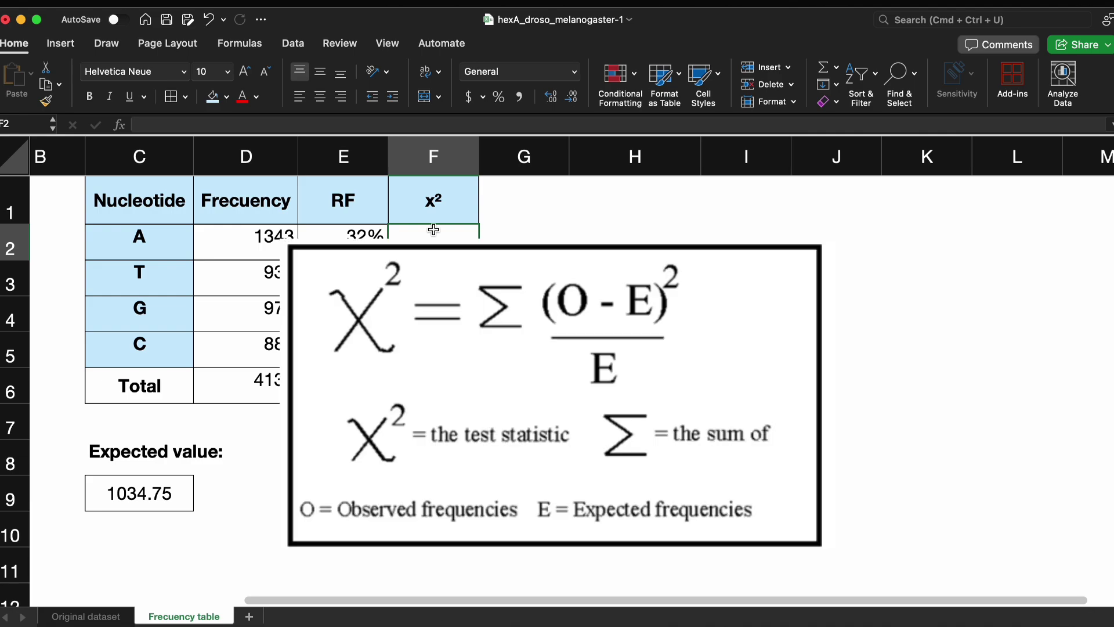
pyautogui.write('=')
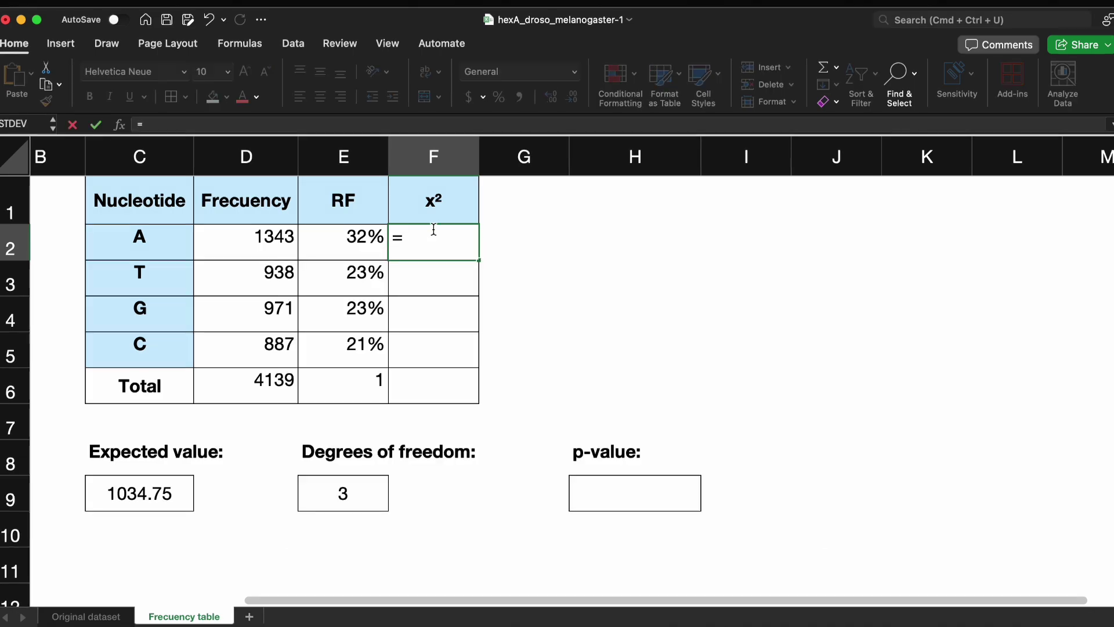
pyautogui.write('pow')
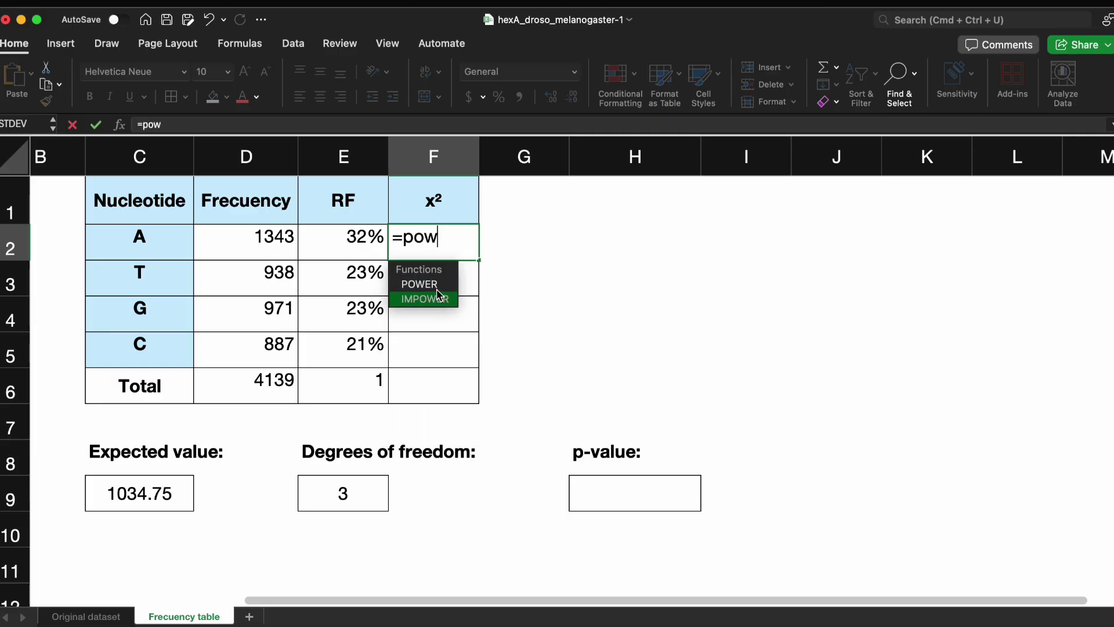
pyautogui.doubleClick(437, 283)
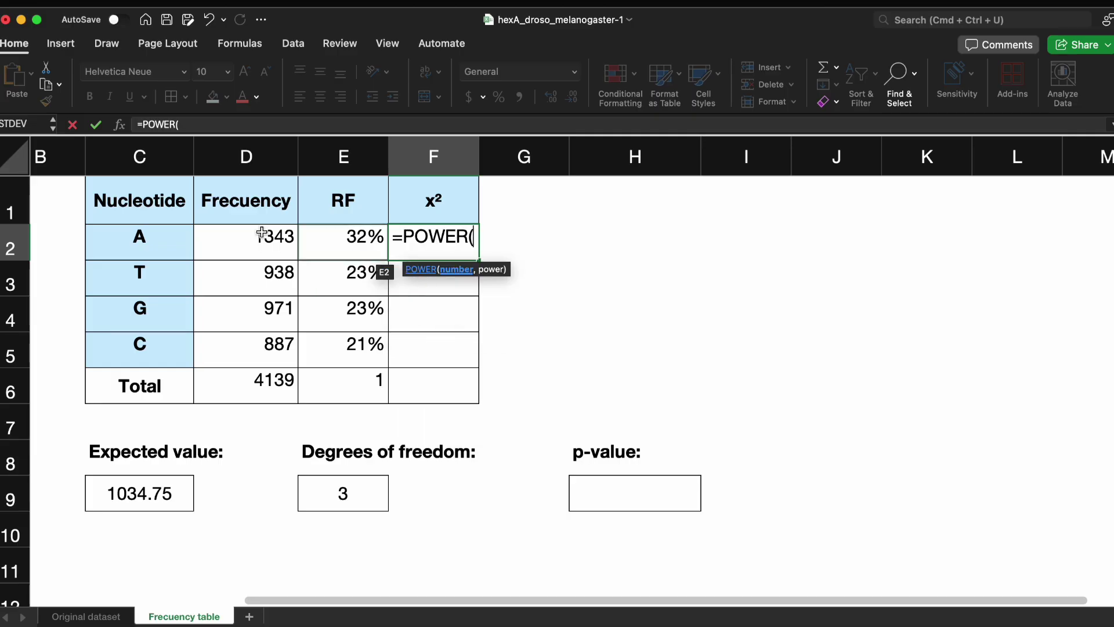
pyautogui.click(279, 240)
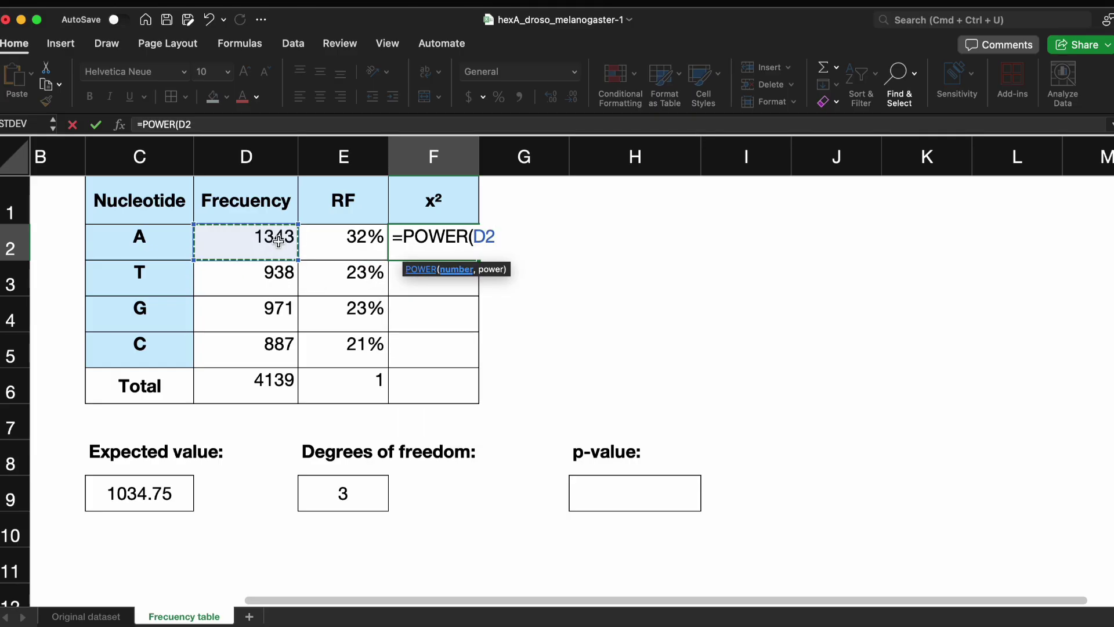
pyautogui.write('-')
pyautogui.click(151, 497)
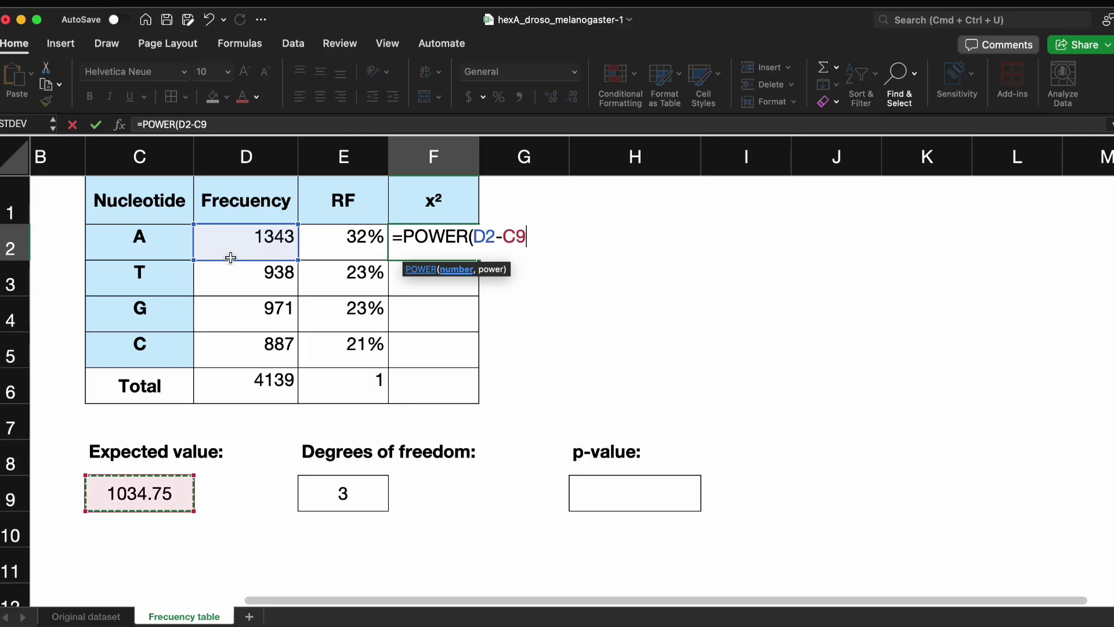
pyautogui.click(233, 124)
pyautogui.write(',')
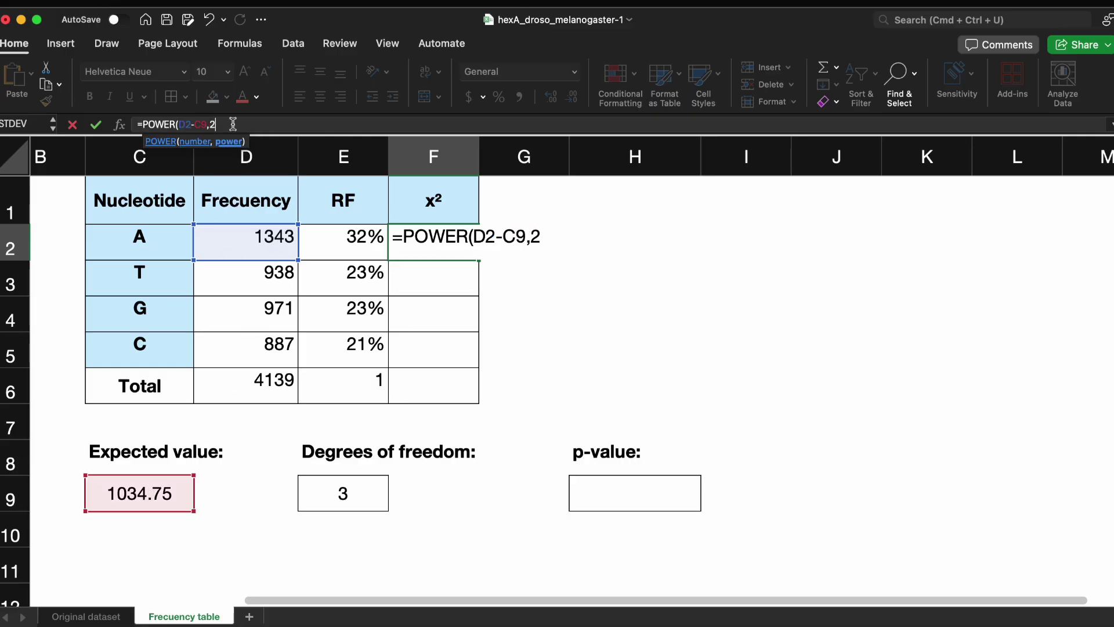
pyautogui.write('2)')
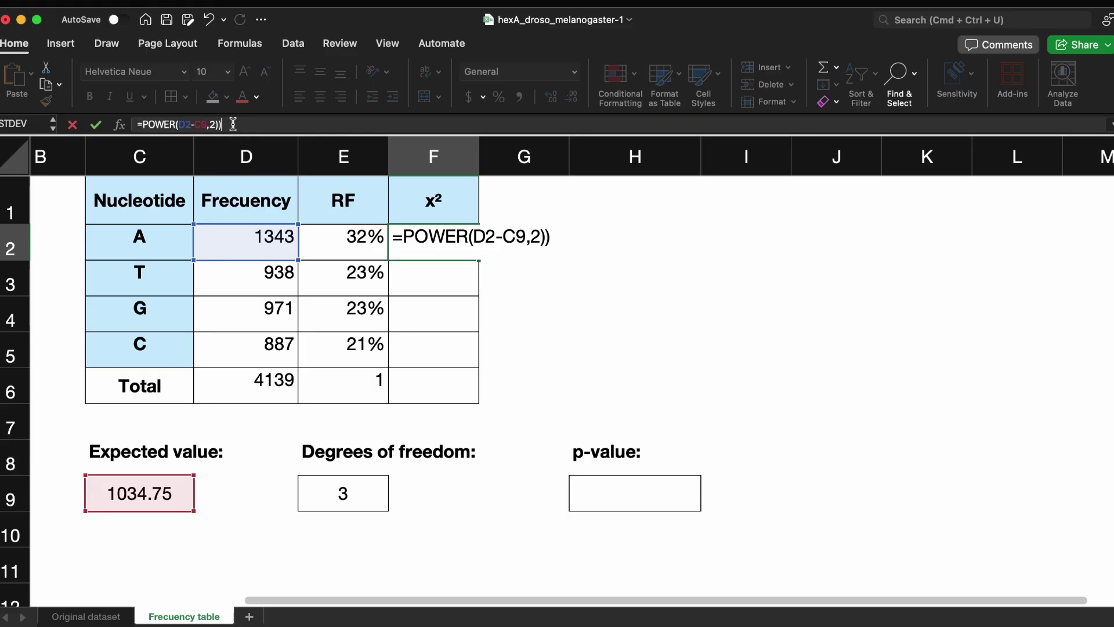
pyautogui.write('(')
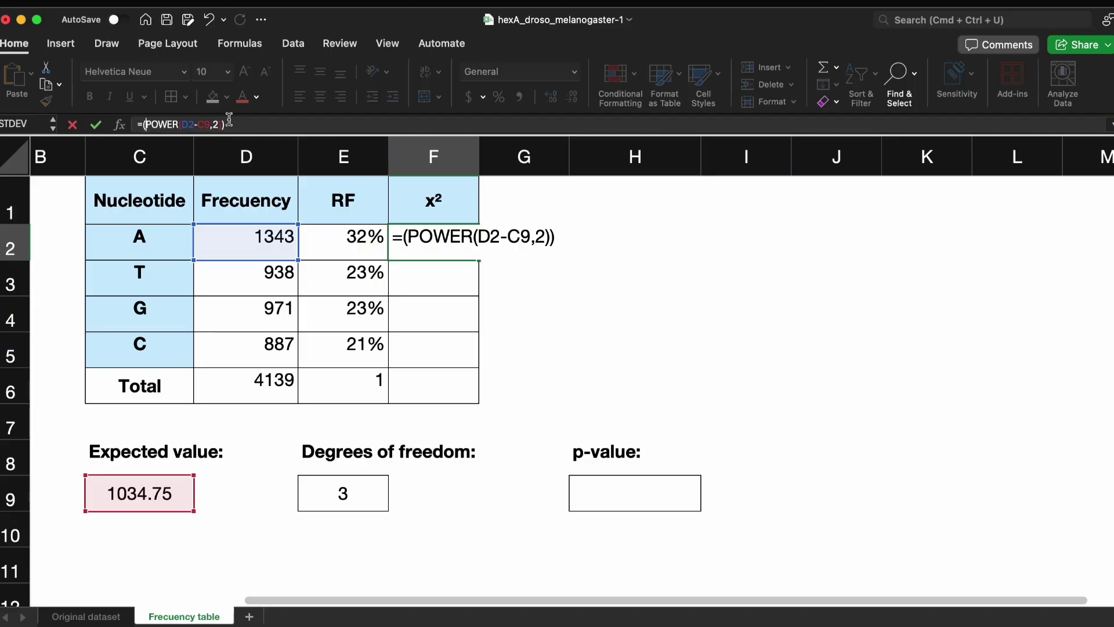
pyautogui.click(163, 487)
pyautogui.press('Return')
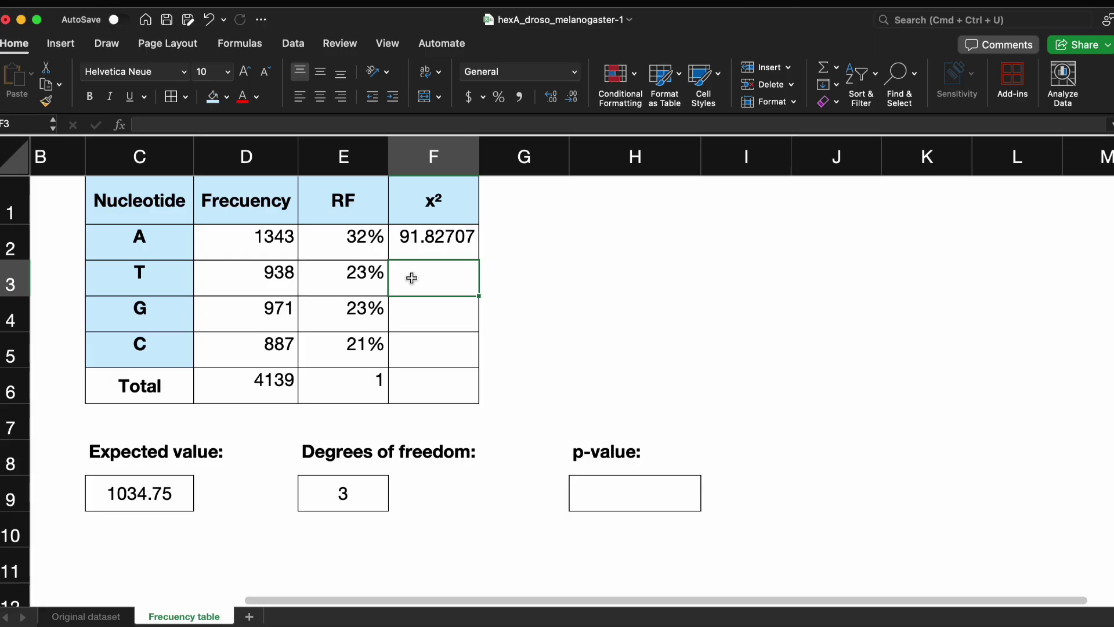
# - Make both expected-value references in the F2 formula absolute as $C$9, and fill the formula down to F5
pyautogui.click(418, 241)
pyautogui.click(194, 124)
pyautogui.click(203, 124)
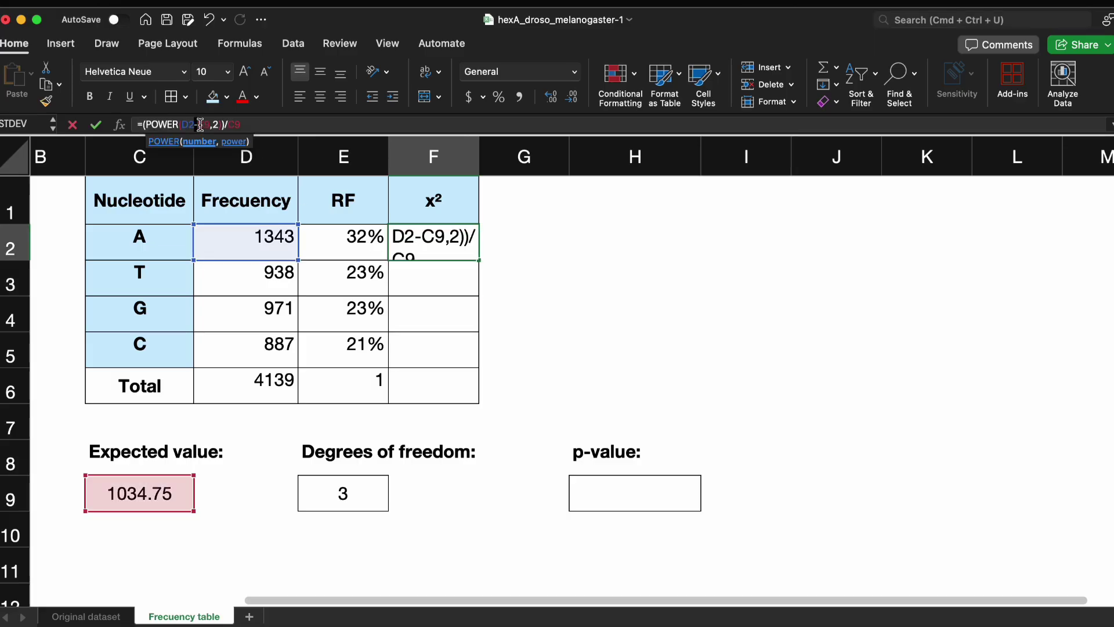
pyautogui.write('$C')
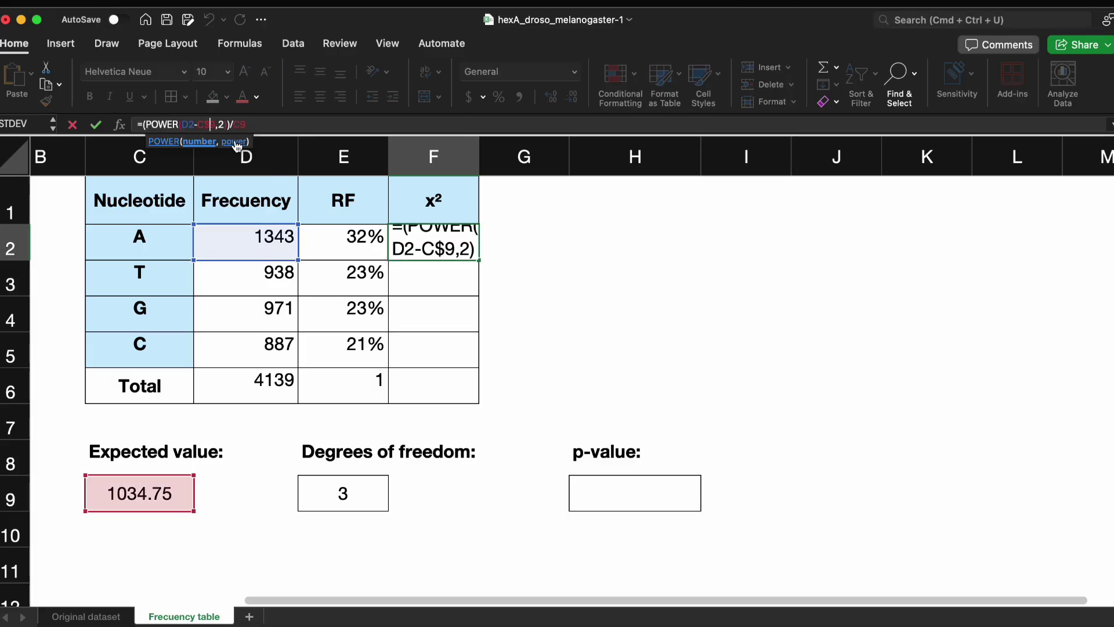
pyautogui.write('$')
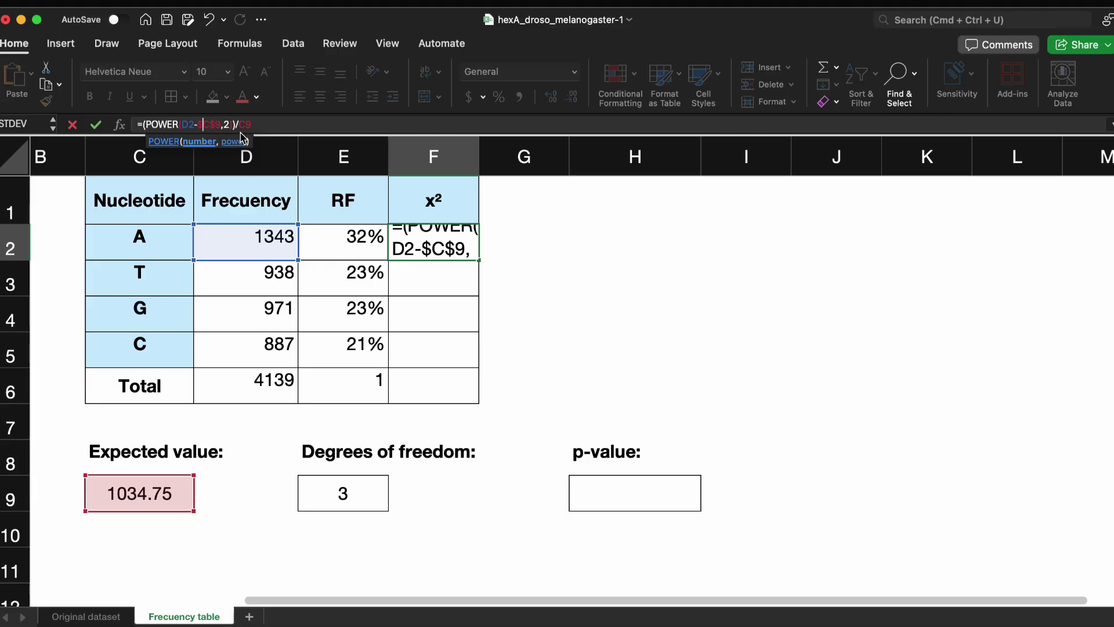
pyautogui.click(242, 124)
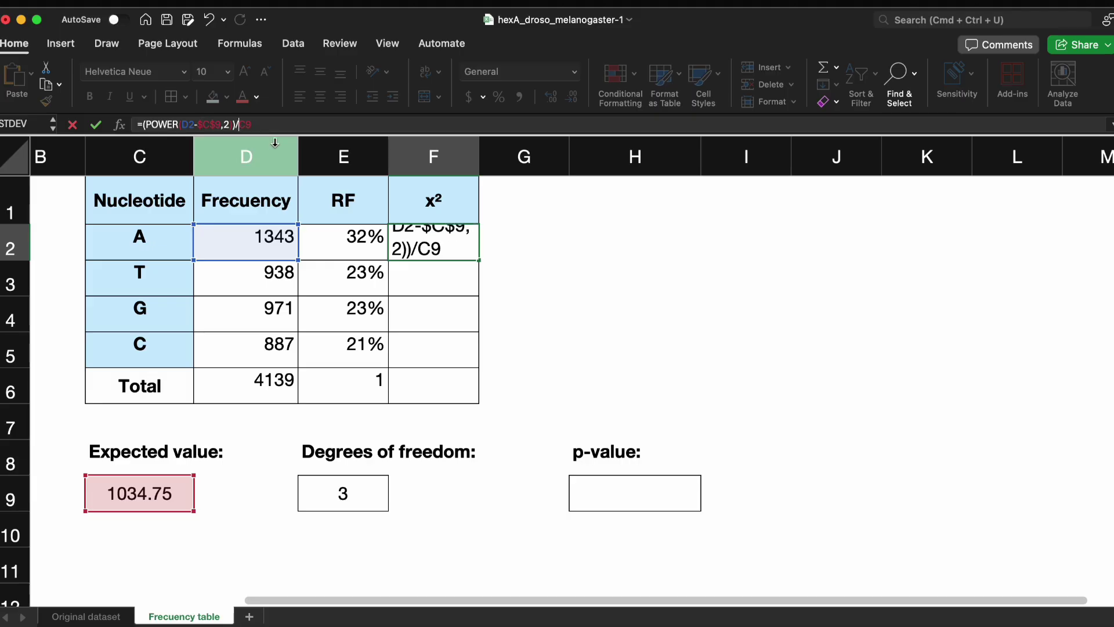
pyautogui.write('$C$')
pyautogui.press('Return')
pyautogui.click(473, 249)
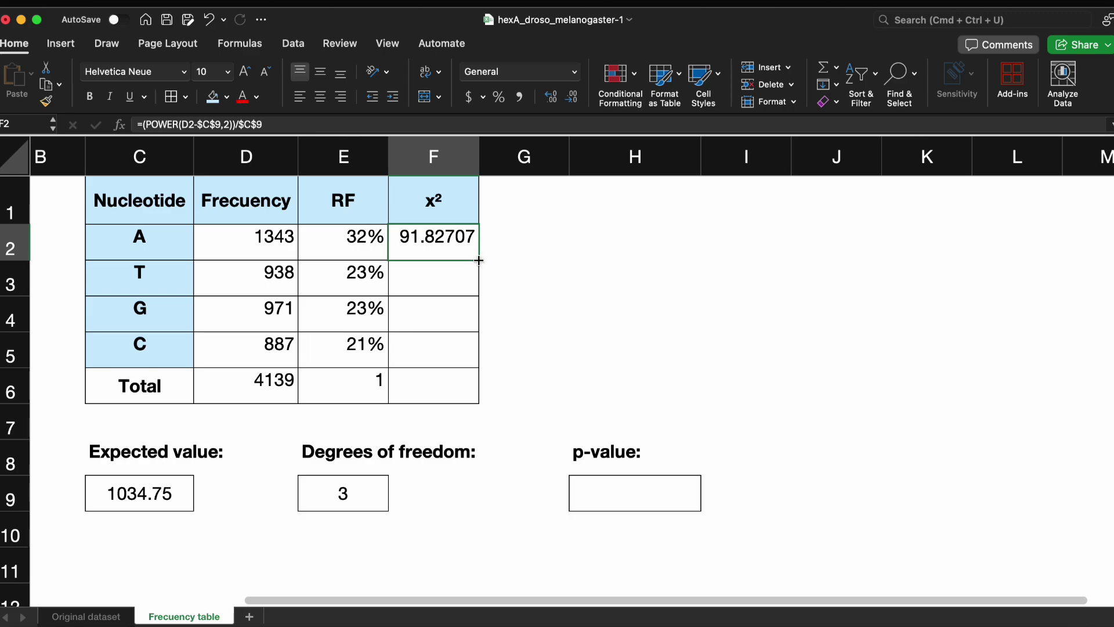
pyautogui.moveTo(479, 261); pyautogui.dragTo(477, 355)
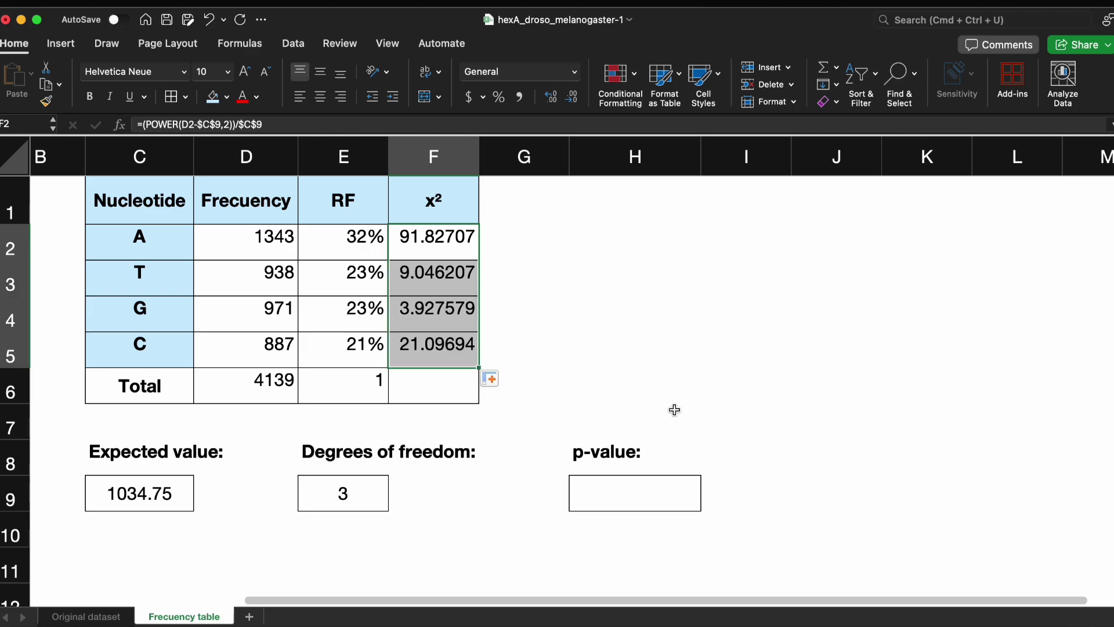
# - Total the chi-square values F2 to F5 in F6 with the SUM function
pyautogui.click(455, 393)
pyautogui.write('=sum')
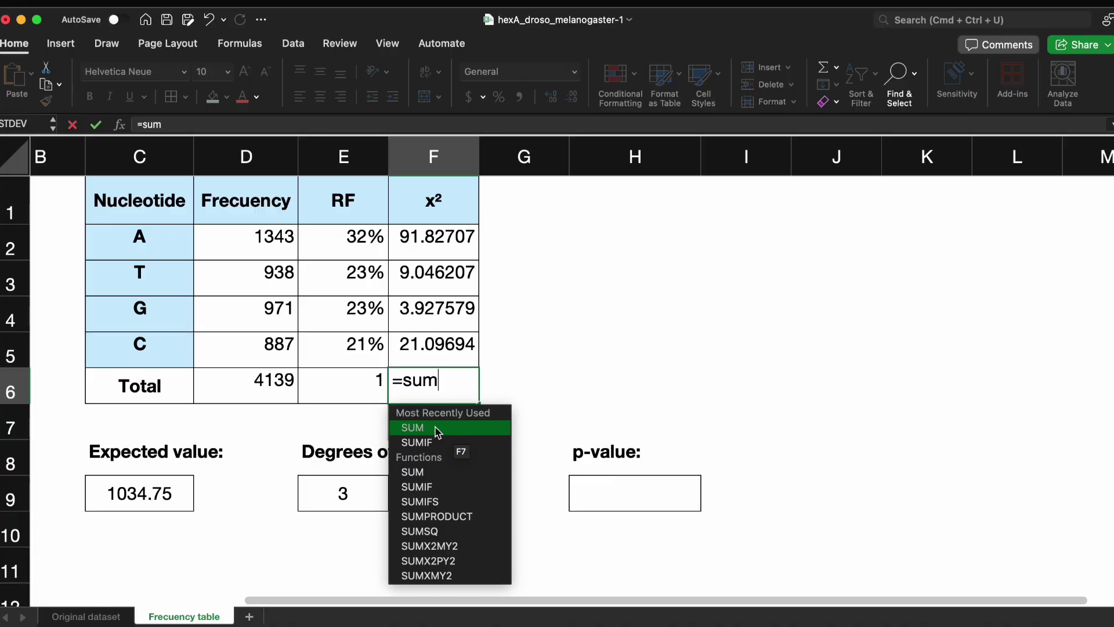
pyautogui.doubleClick(436, 427)
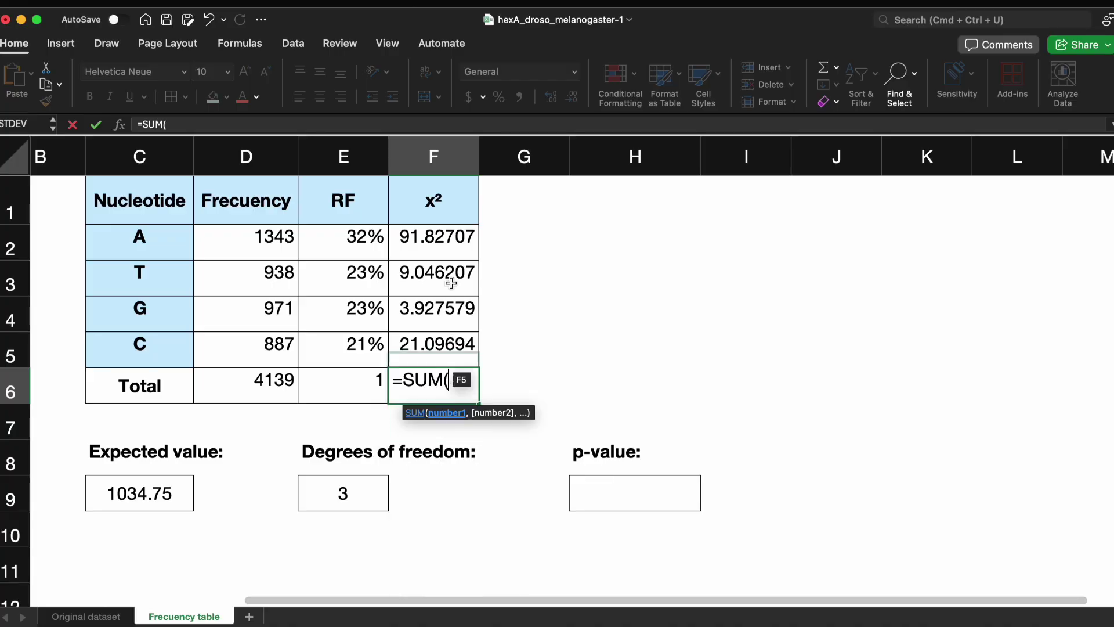
pyautogui.moveTo(444, 236); pyautogui.dragTo(452, 344)
pyautogui.press('Return')
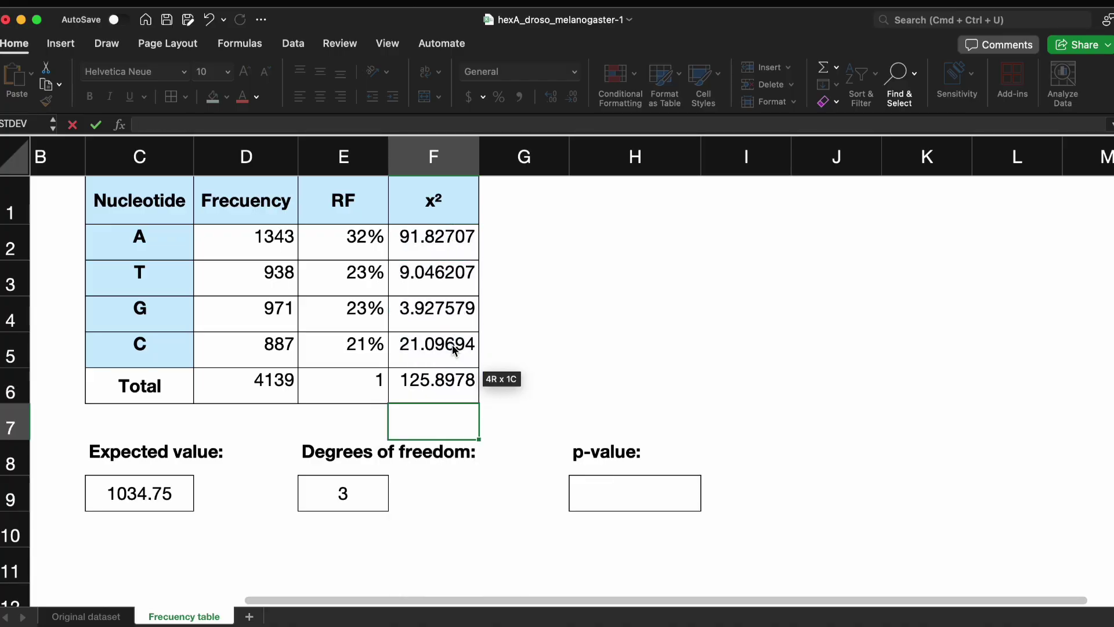
pyautogui.click(516, 377)
# - Calculate the p-value in H9 with the formula =CHISQ.DIST.RT(F6,E9), using the chi-square total and the degrees of freedom
pyautogui.click(622, 500)
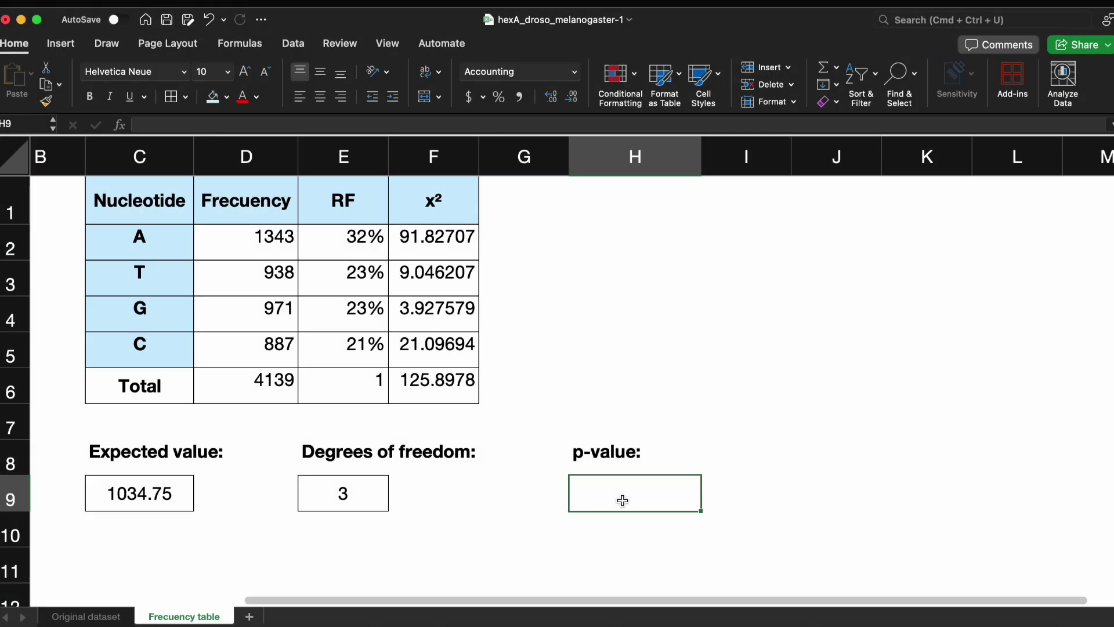
pyautogui.write('=')
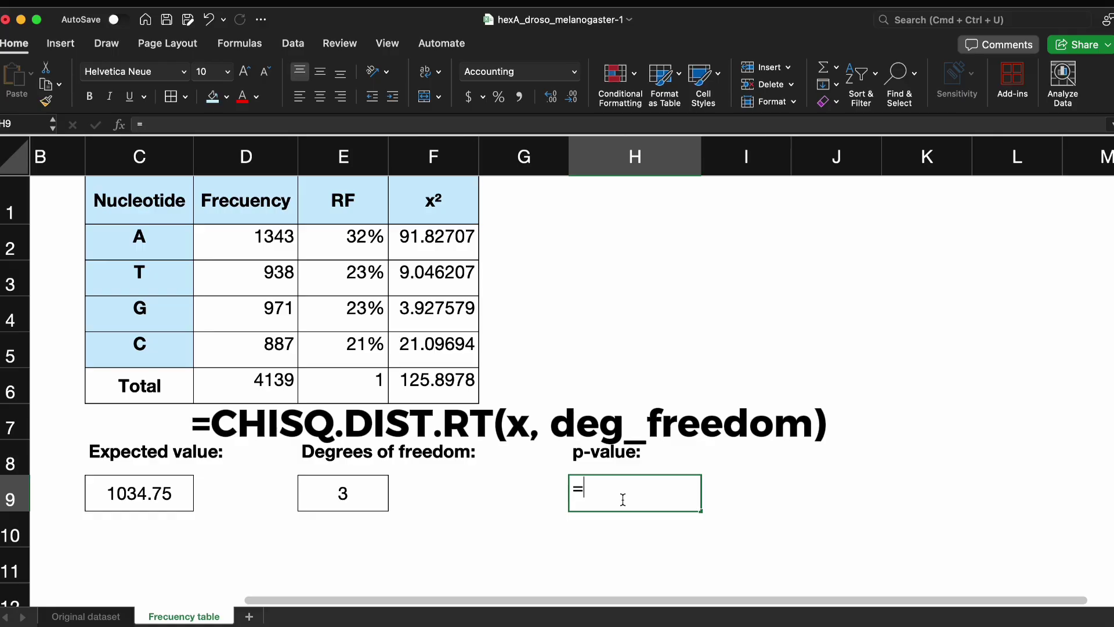
pyautogui.write('ch')
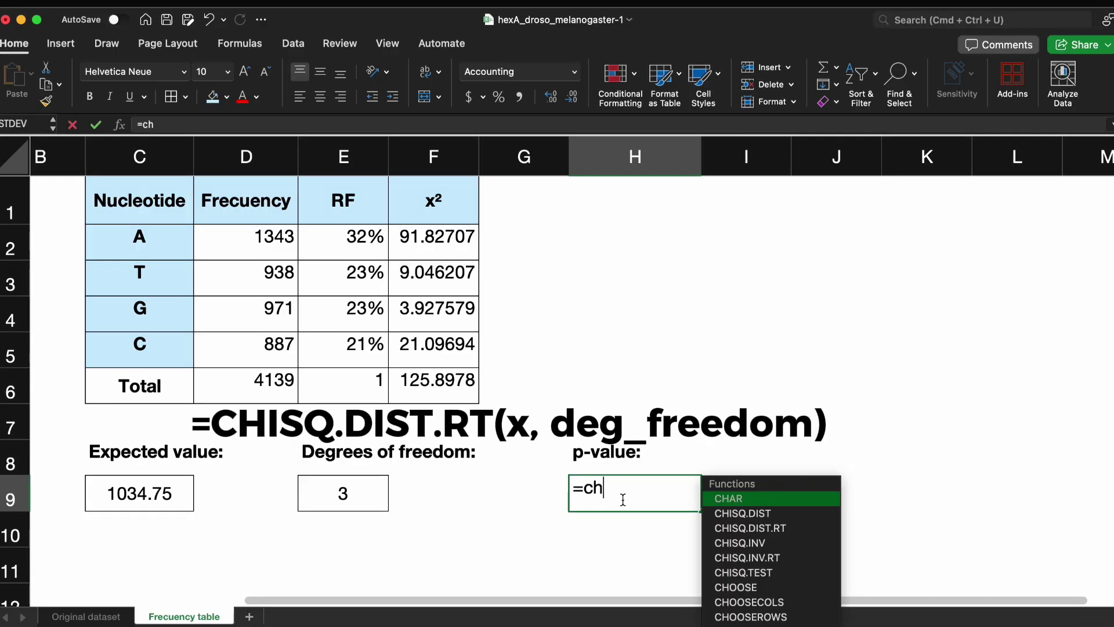
pyautogui.write('is')
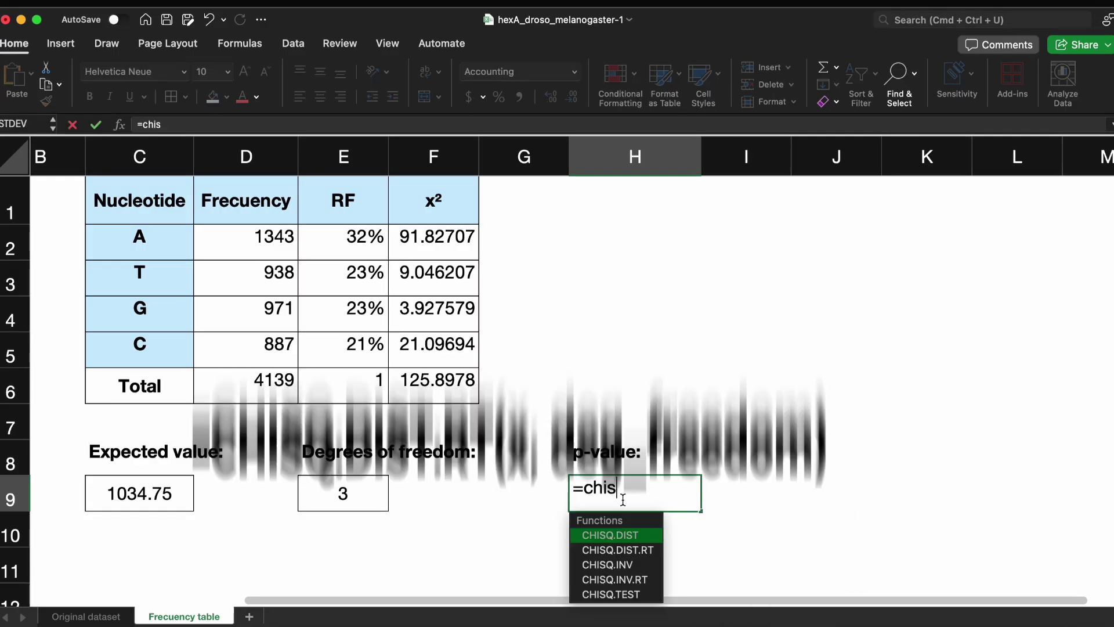
pyautogui.doubleClick(647, 550)
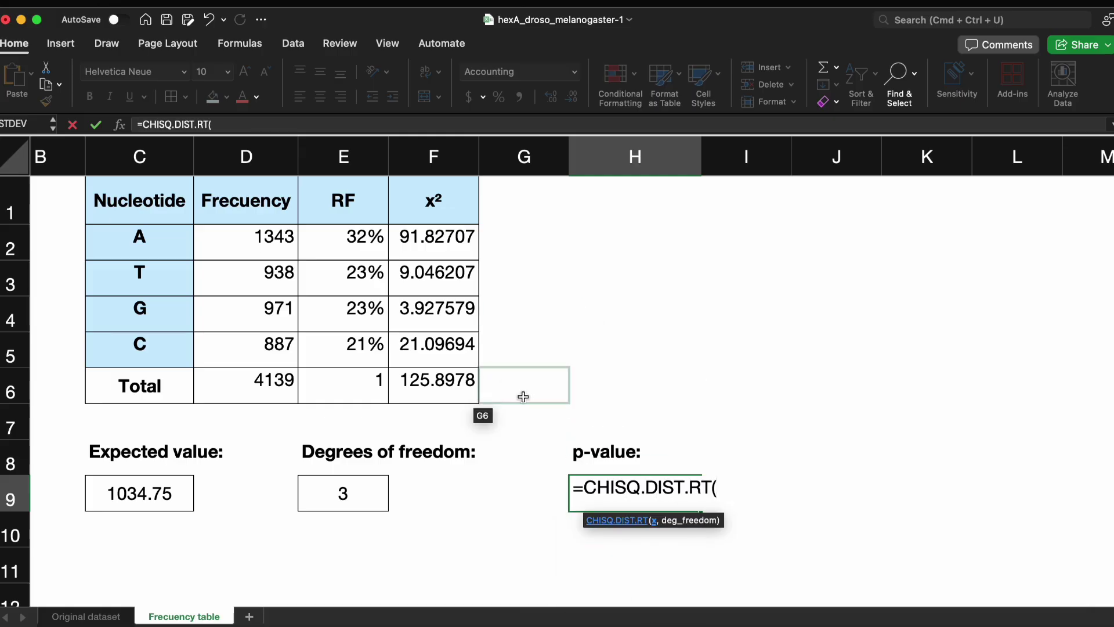
pyautogui.click(460, 378)
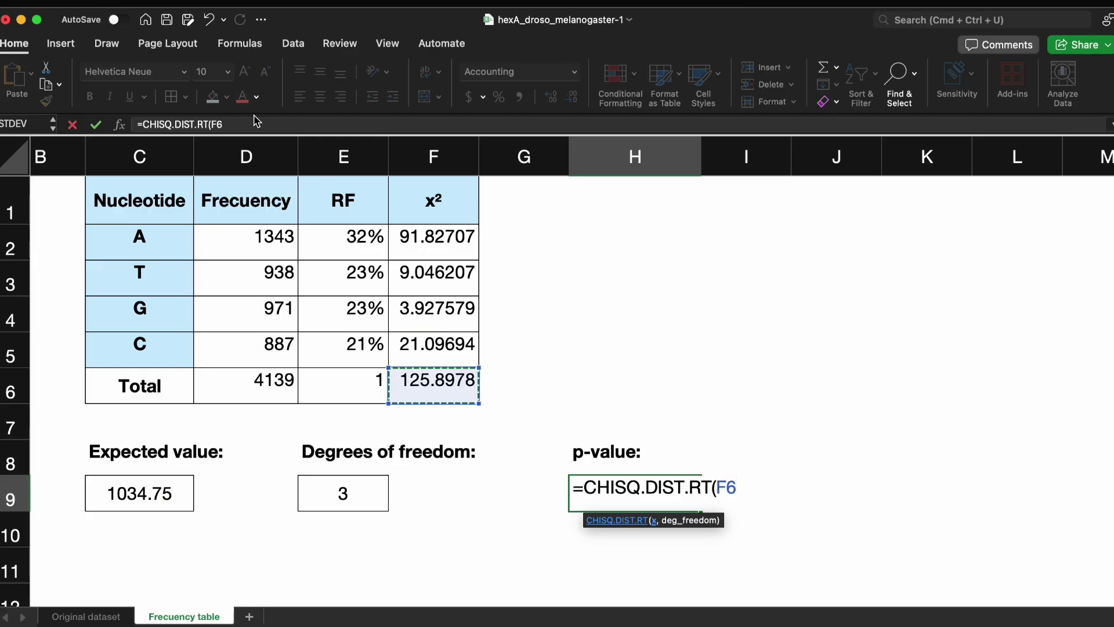
pyautogui.write(',')
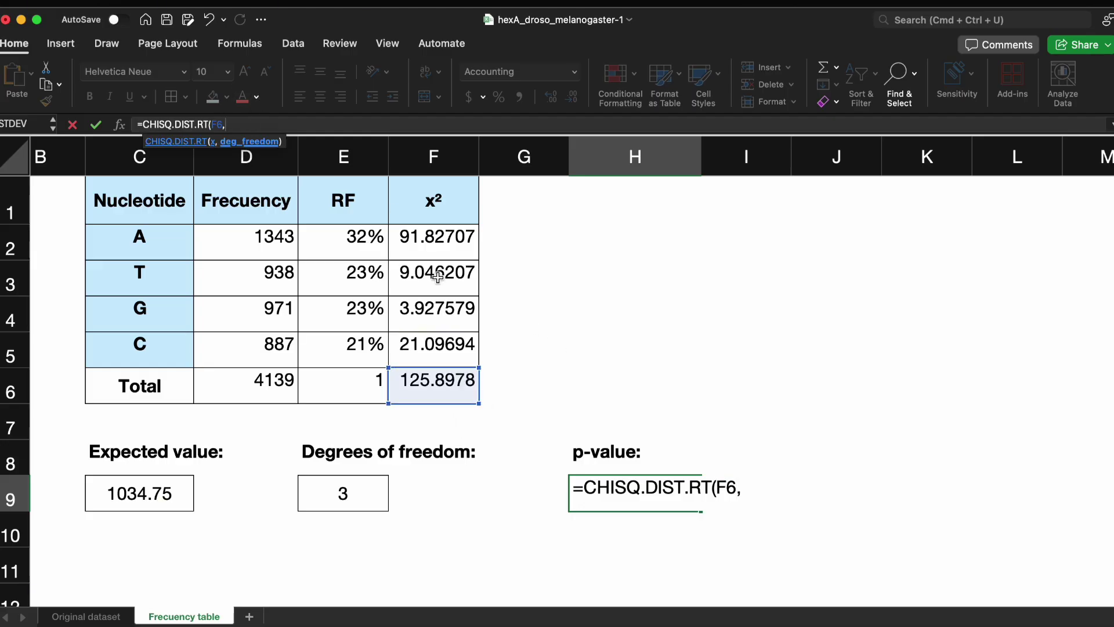
pyautogui.click(341, 493)
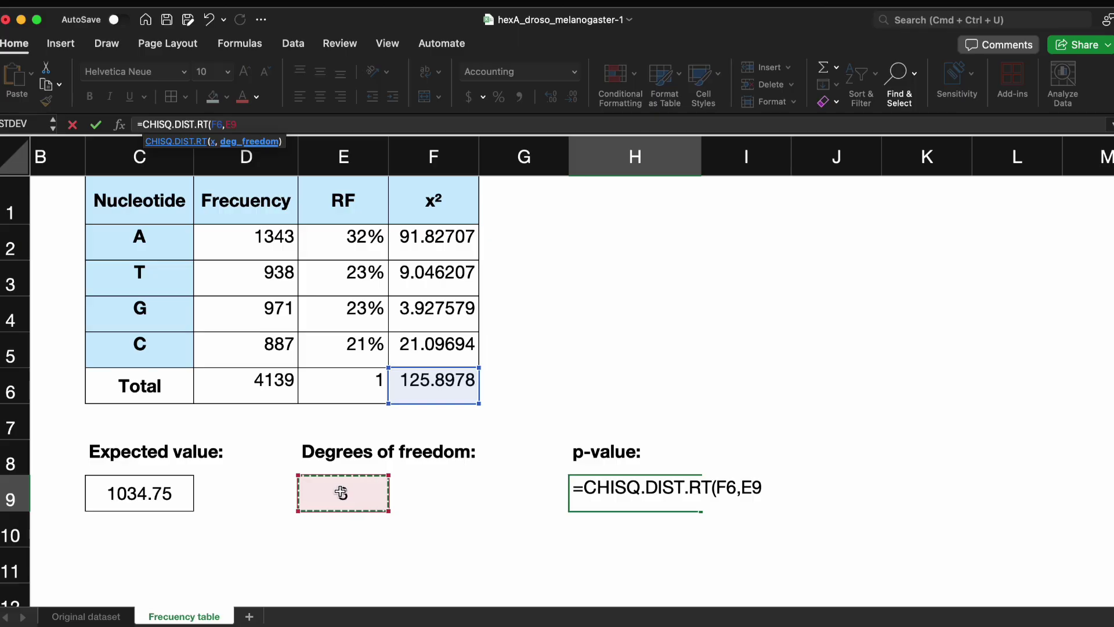
pyautogui.write(')')
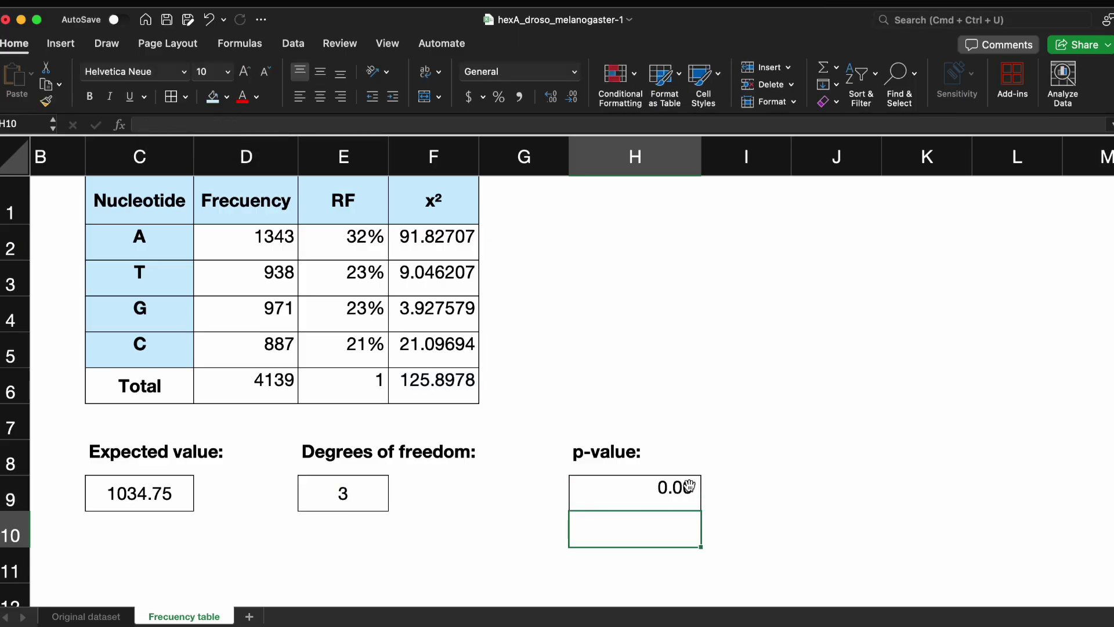
# - Increase the decimal places of the p-value in H9 repeatedly to more than twenty decimals
pyautogui.click(687, 488)
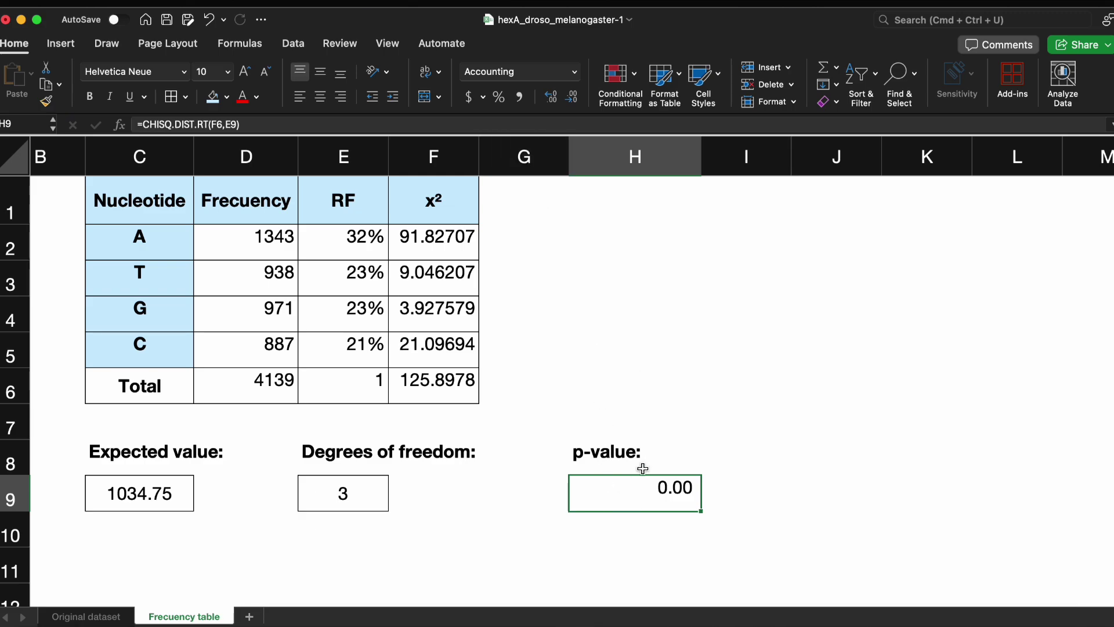
pyautogui.tripleClick(551, 97)
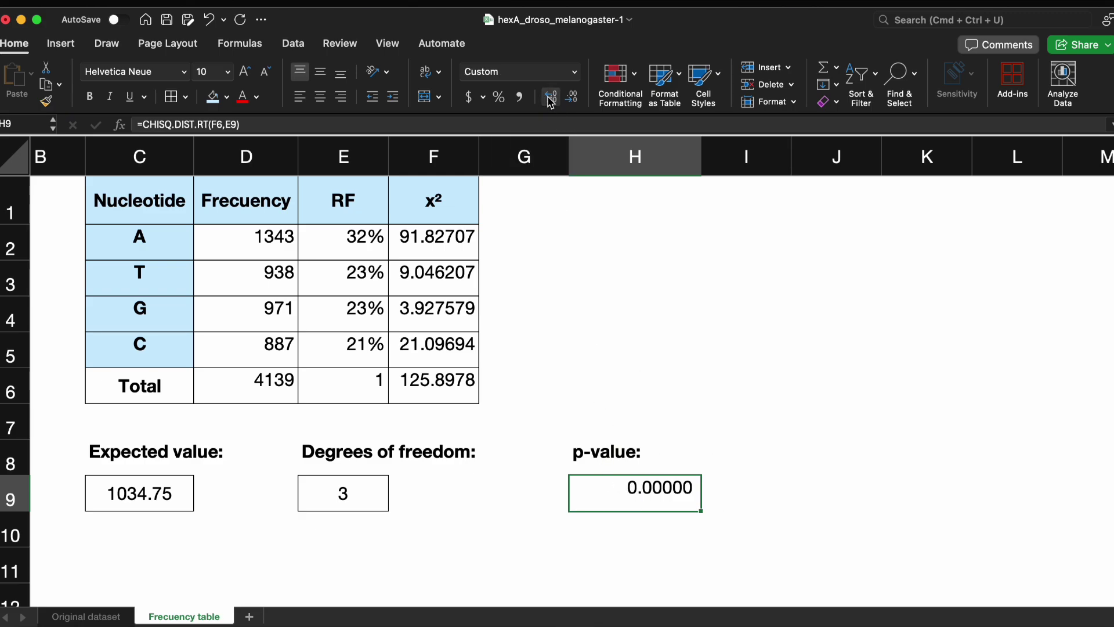
pyautogui.tripleClick(550, 97)
pyautogui.tripleClick(550, 98)
pyautogui.tripleClick(551, 98)
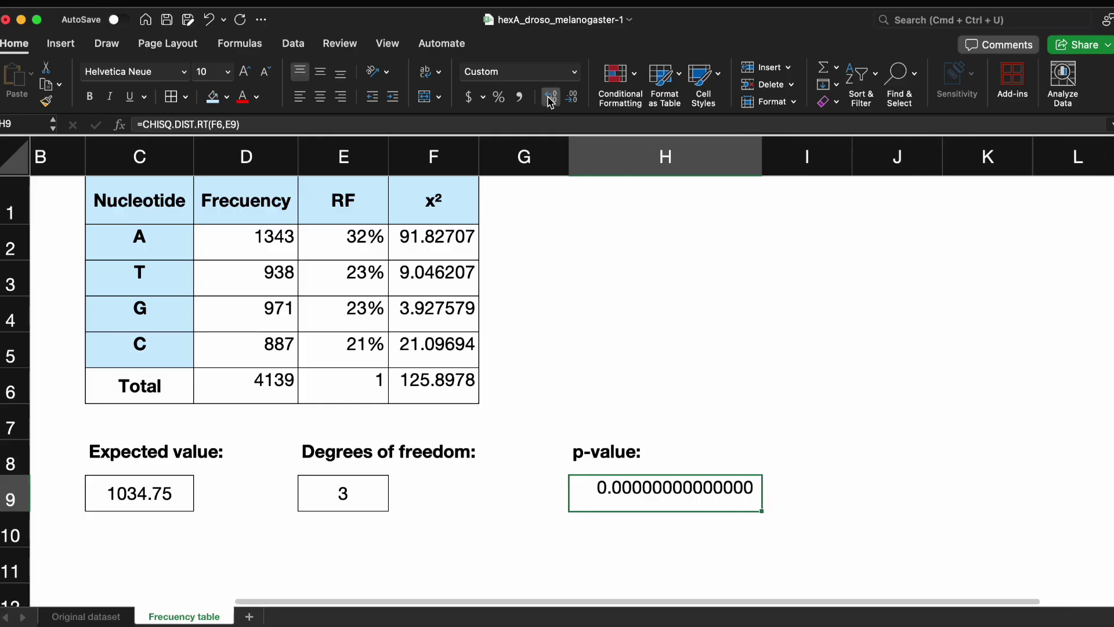
pyautogui.tripleClick(550, 98)
pyautogui.tripleClick(550, 98)
pyautogui.doubleClick(551, 97)
pyautogui.tripleClick(550, 98)
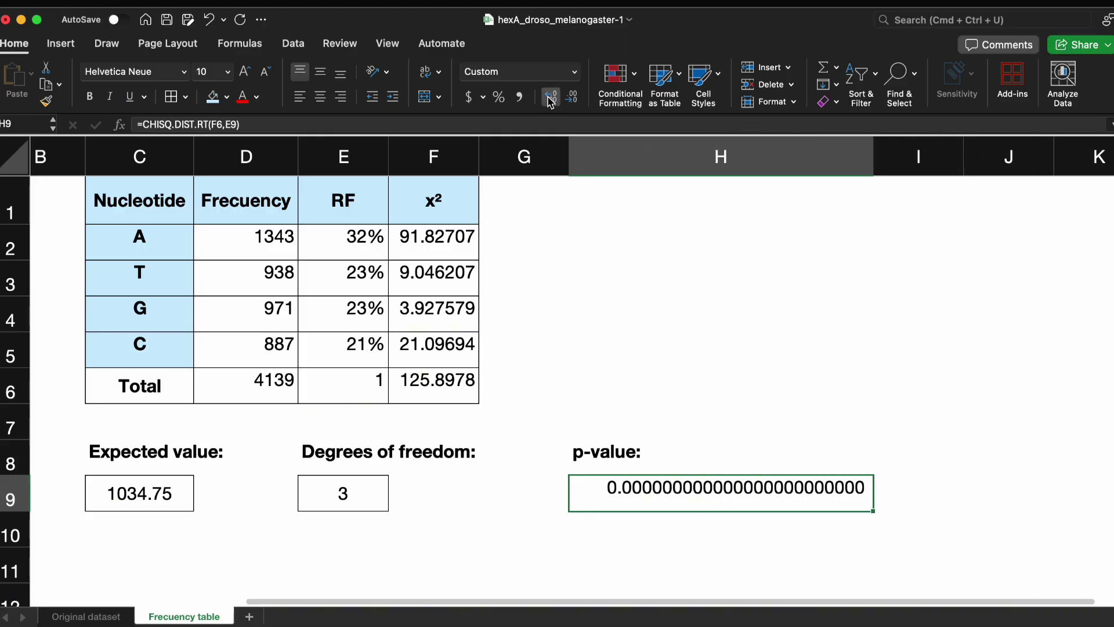
pyautogui.tripleClick(551, 97)
pyautogui.tripleClick(550, 97)
pyautogui.tripleClick(551, 97)
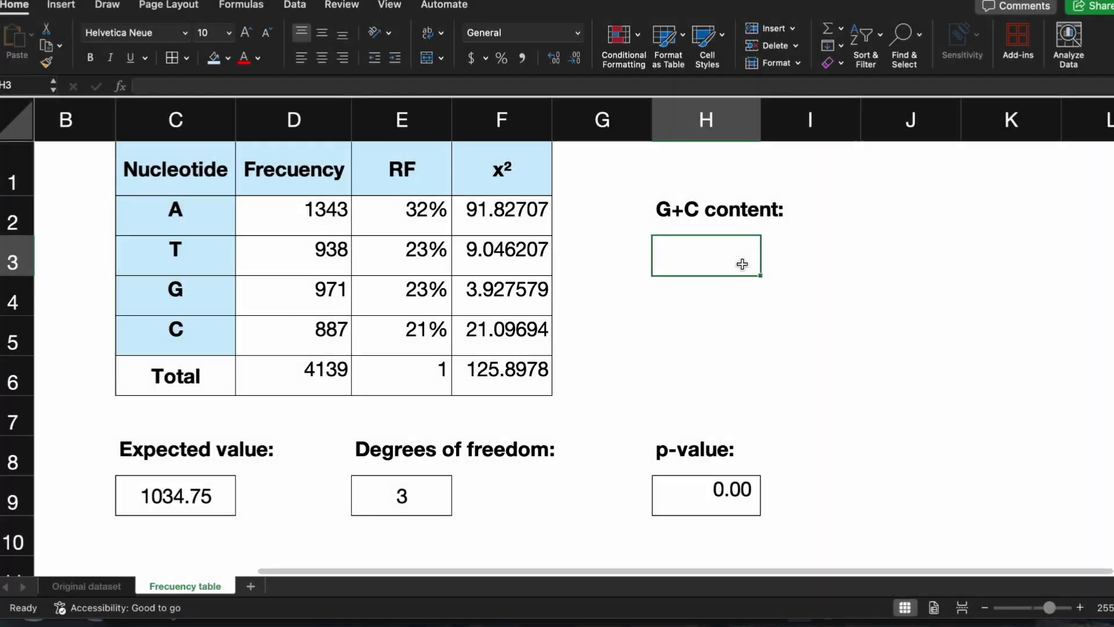
# - Calculate the G+C content in H3 with the formula =(D4+D5)/D6
pyautogui.write('=(')
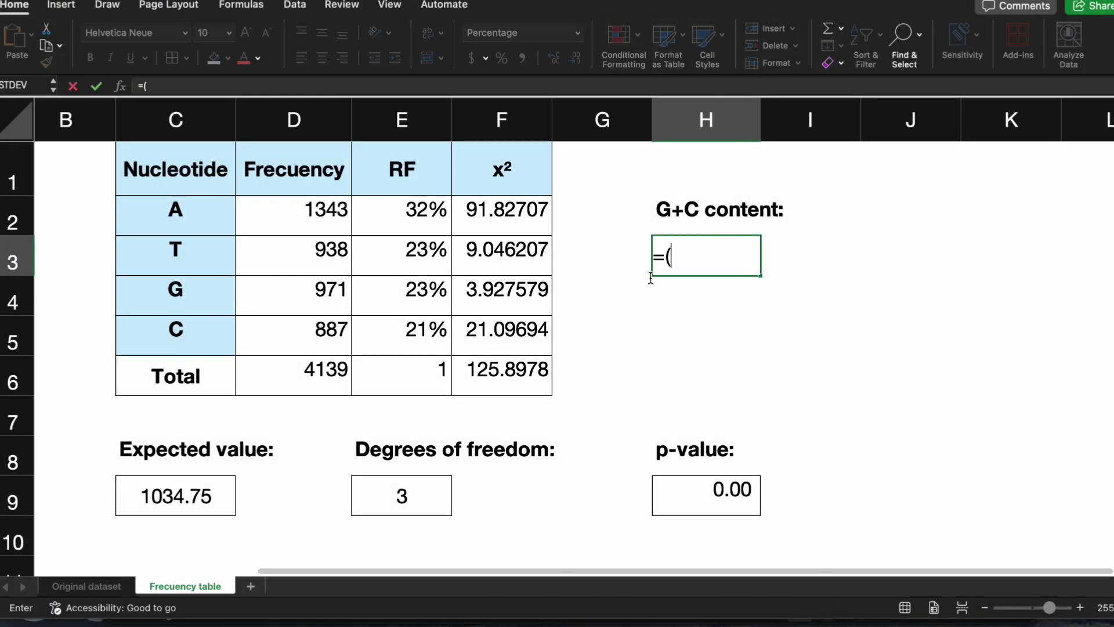
pyautogui.click(332, 302)
pyautogui.write('+')
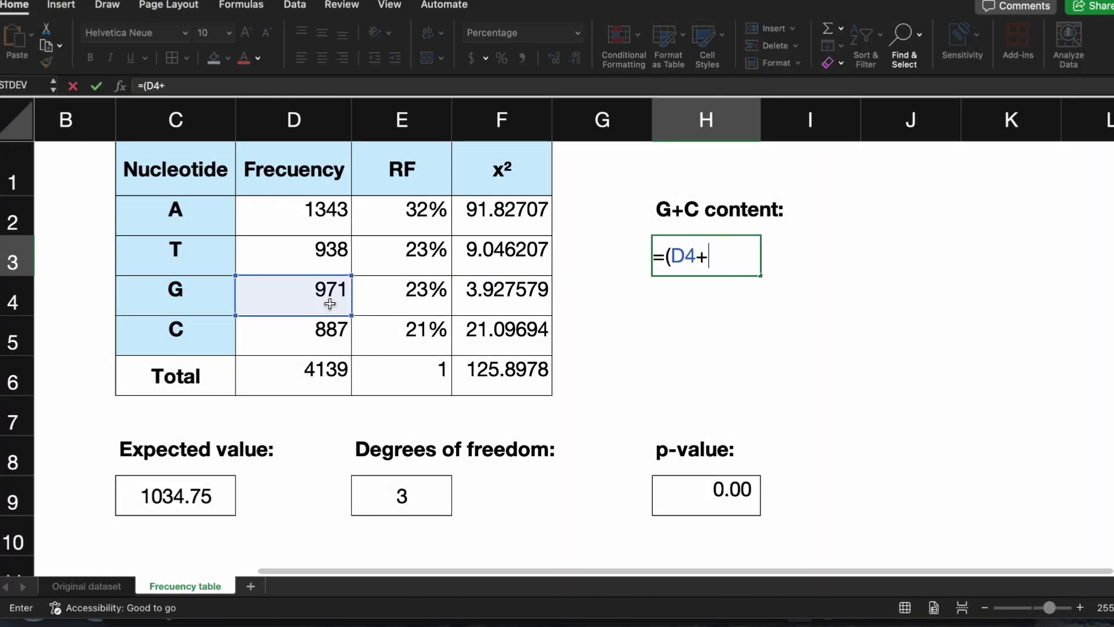
pyautogui.click(322, 334)
pyautogui.write(')/')
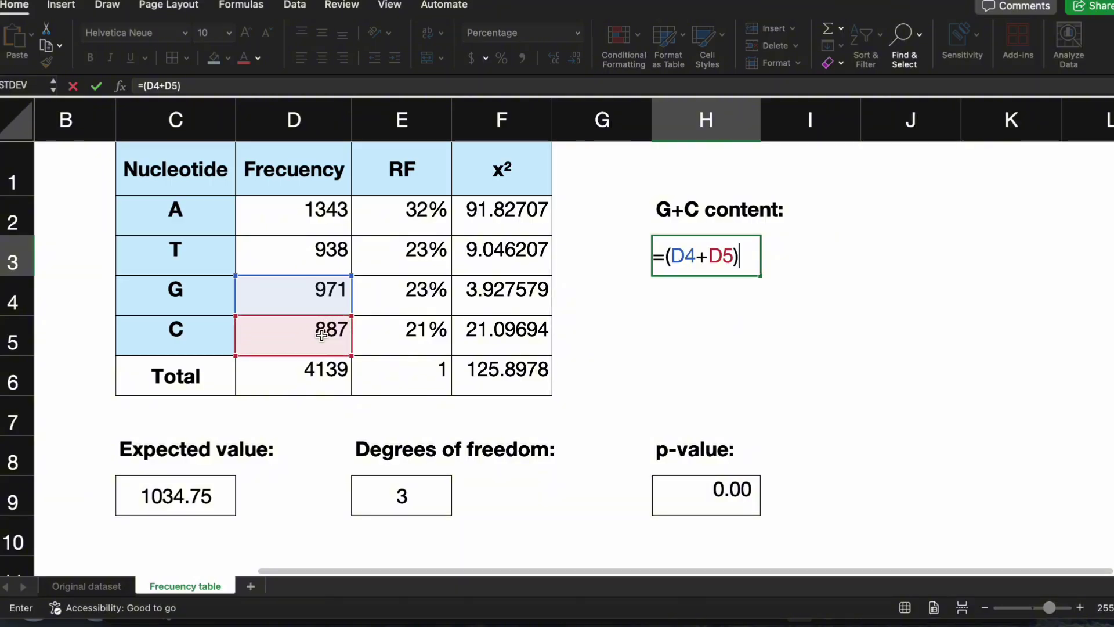
pyautogui.click(323, 377)
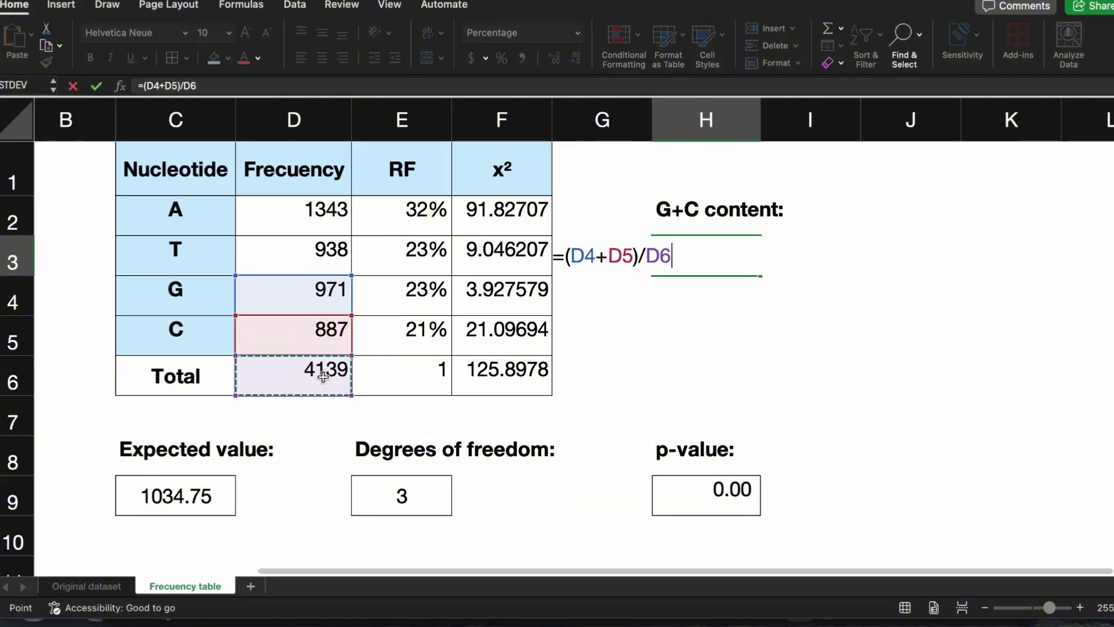
pyautogui.press('Return')
# - Show one more decimal place for the G+C content percentage in H3
pyautogui.click(748, 258)
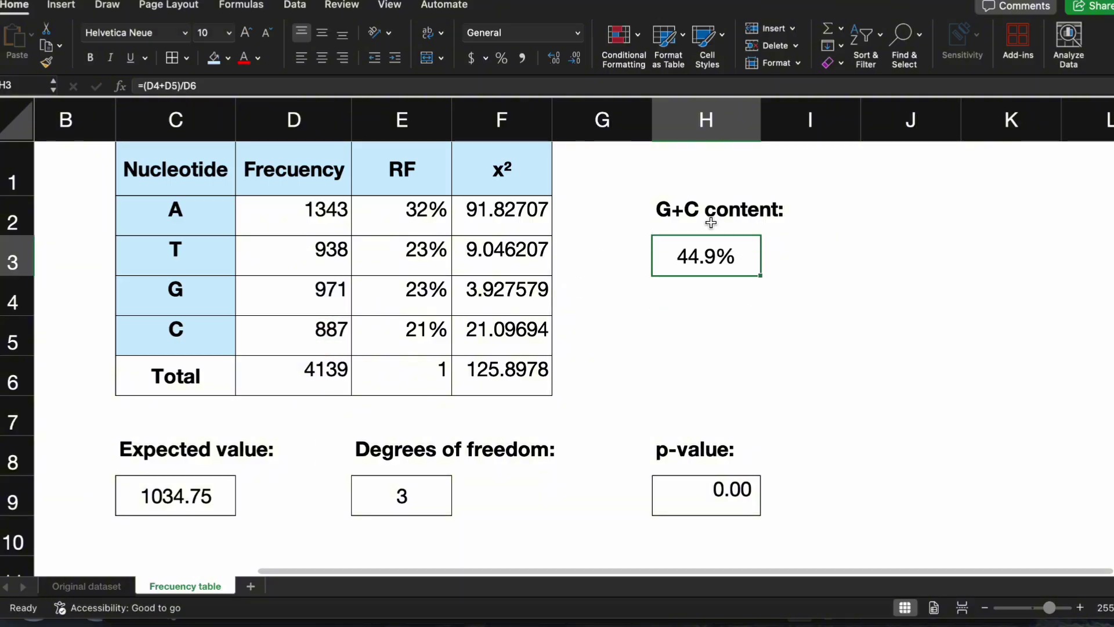
pyautogui.click(554, 58)
pyautogui.click(791, 343)
pyautogui.click(723, 244)
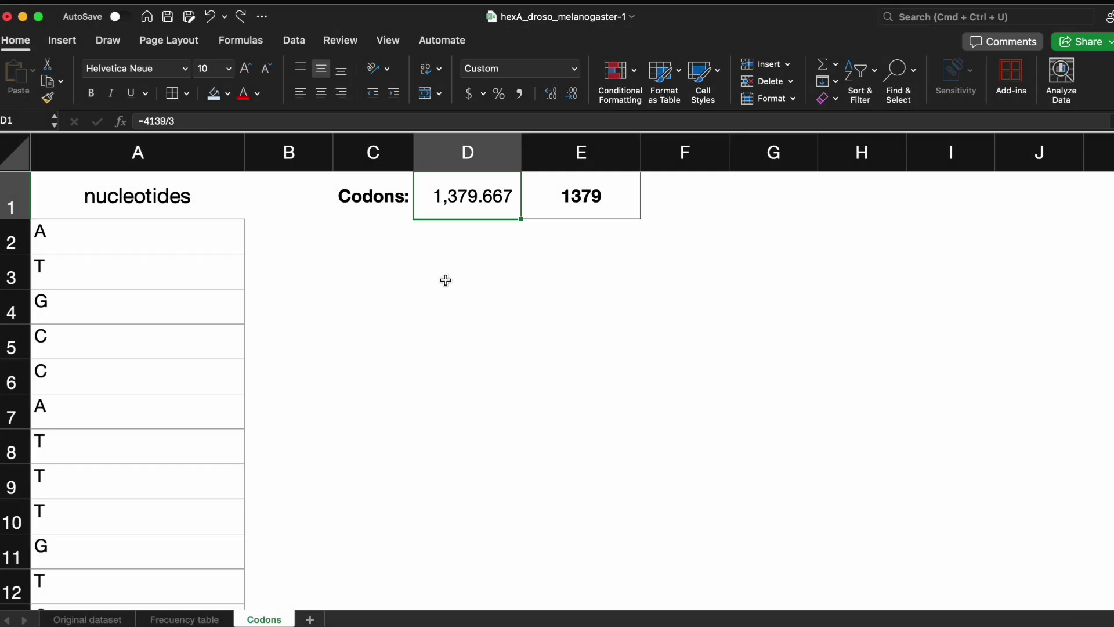
# - Examine the codon calculation in D1, the whole codon count in E1 and the start of the nucleotide list on the Codons sheet
pyautogui.click(584, 215)
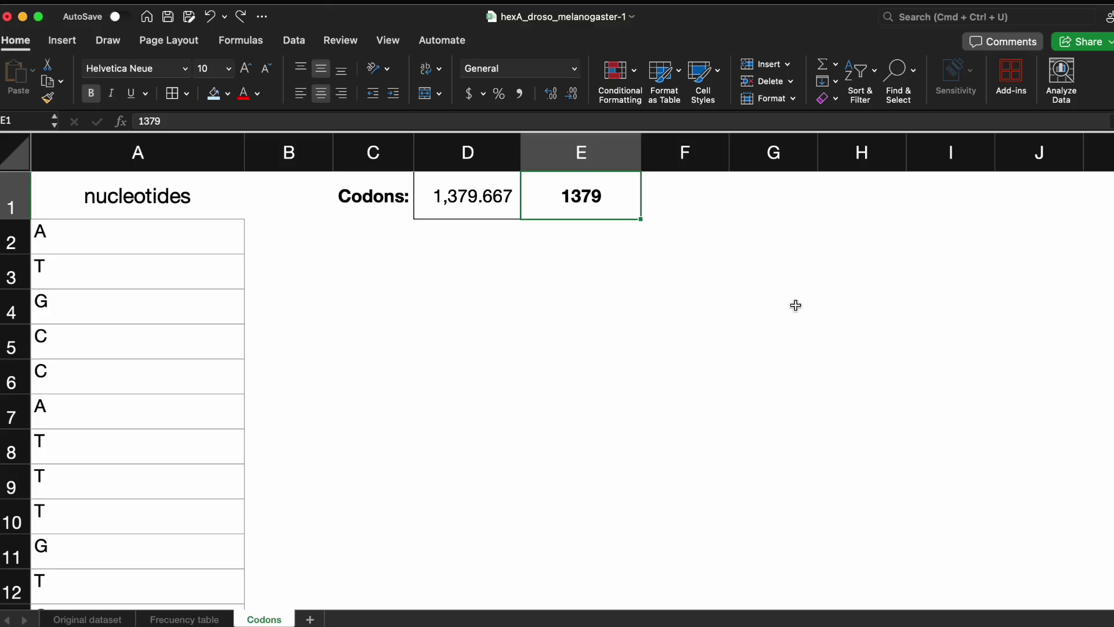
pyautogui.click(457, 200)
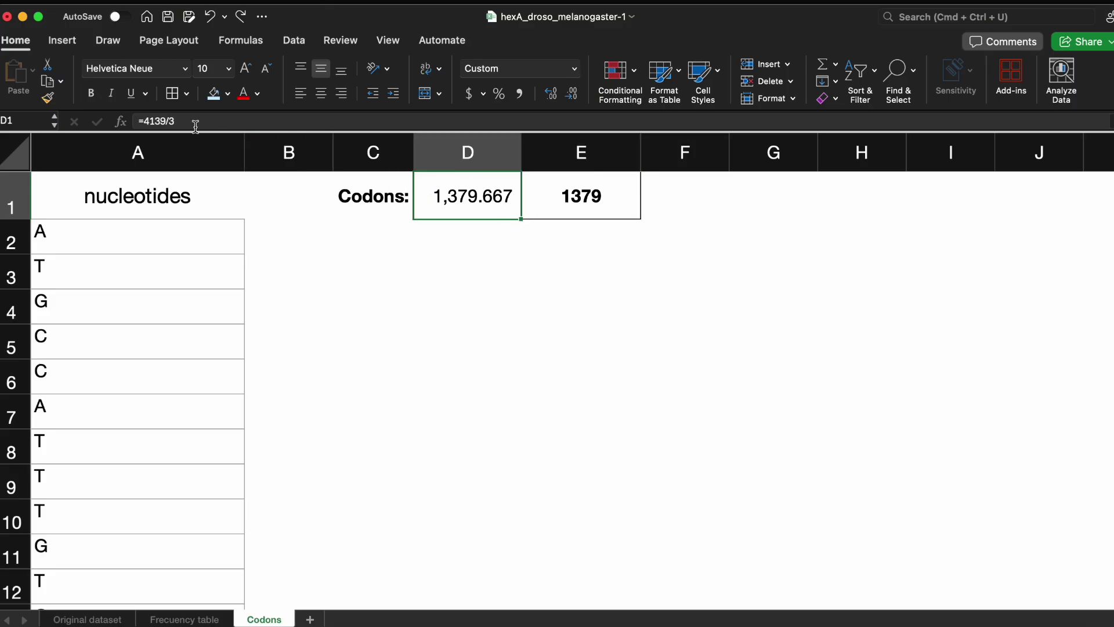
pyautogui.click(147, 121)
pyautogui.click(176, 120)
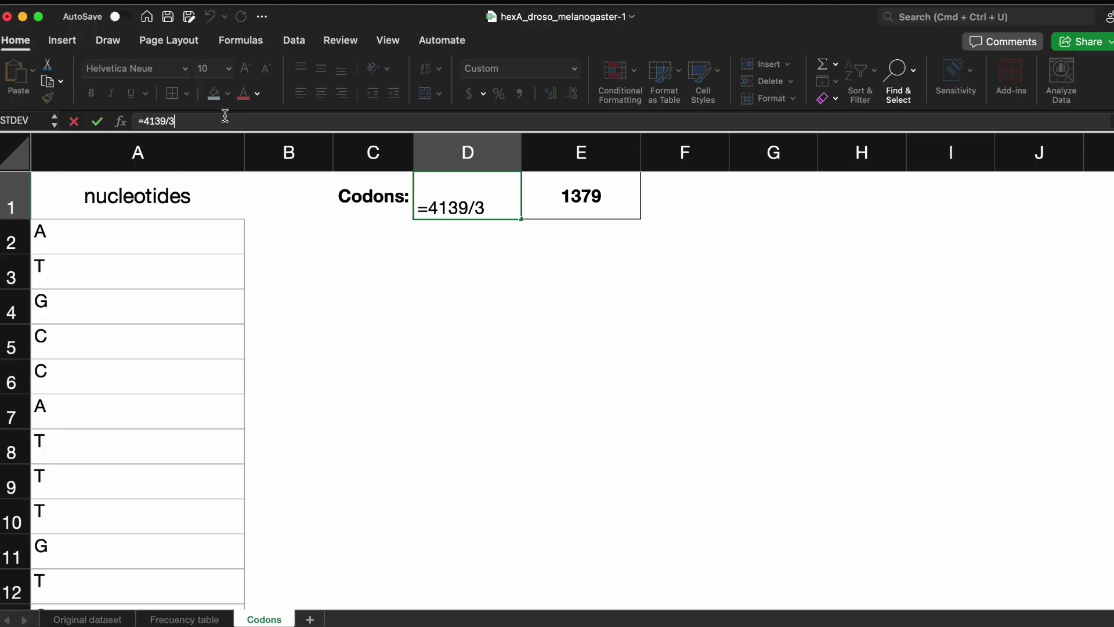
pyautogui.press('Return')
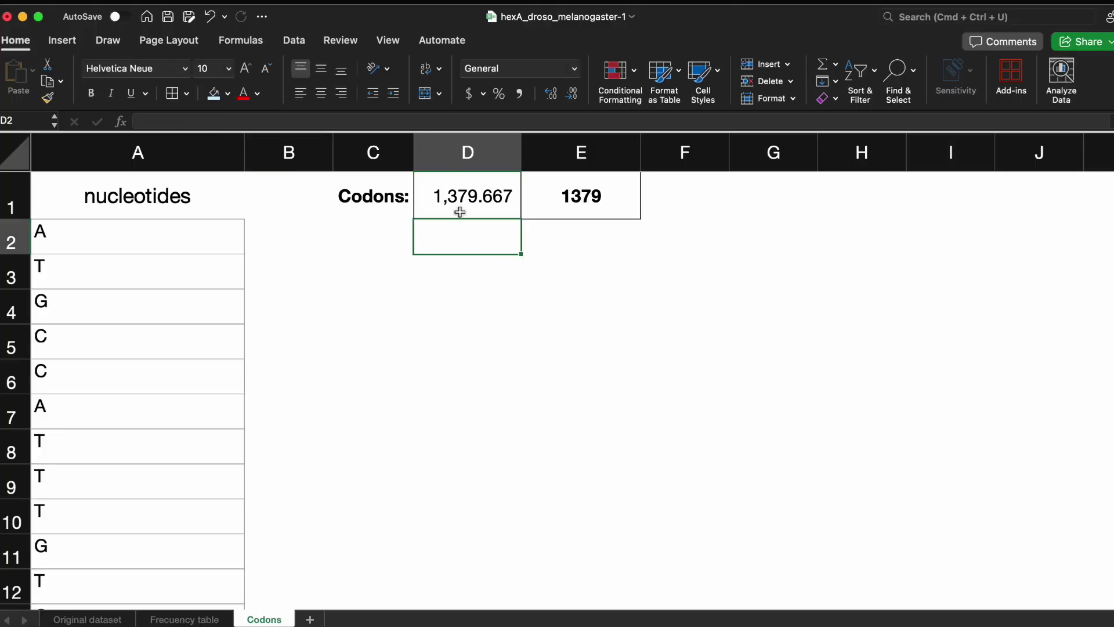
pyautogui.moveTo(458, 212); pyautogui.dragTo(609, 210)
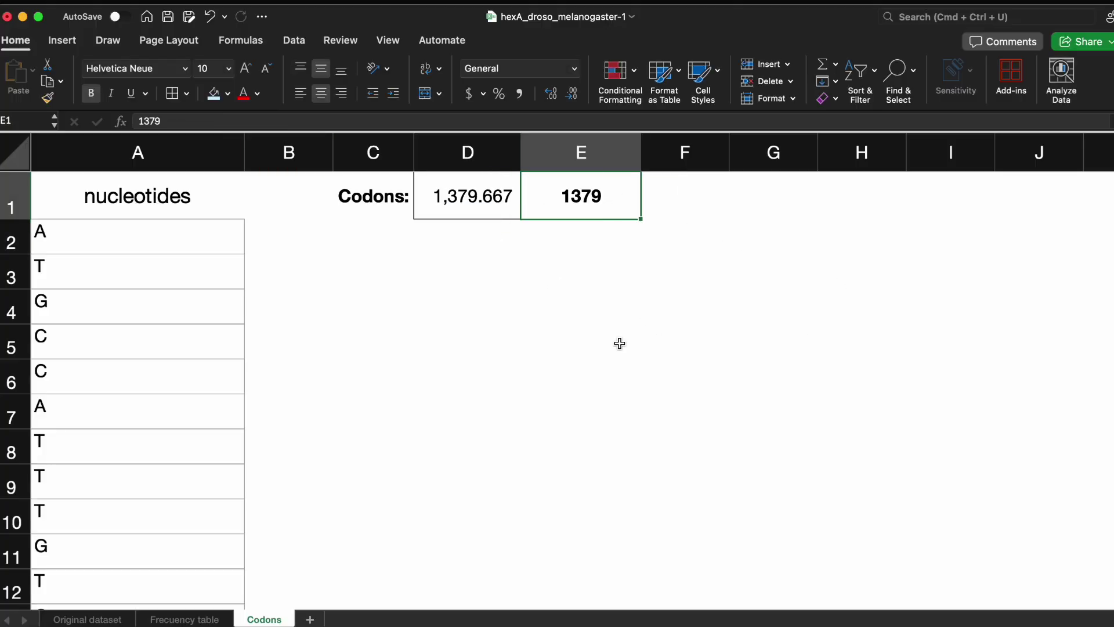
pyautogui.moveTo(217, 244)
pyautogui.mouseDown()
pyautogui.moveTo(214, 331)
pyautogui.moveTo(217, 242)
pyautogui.mouseUp()
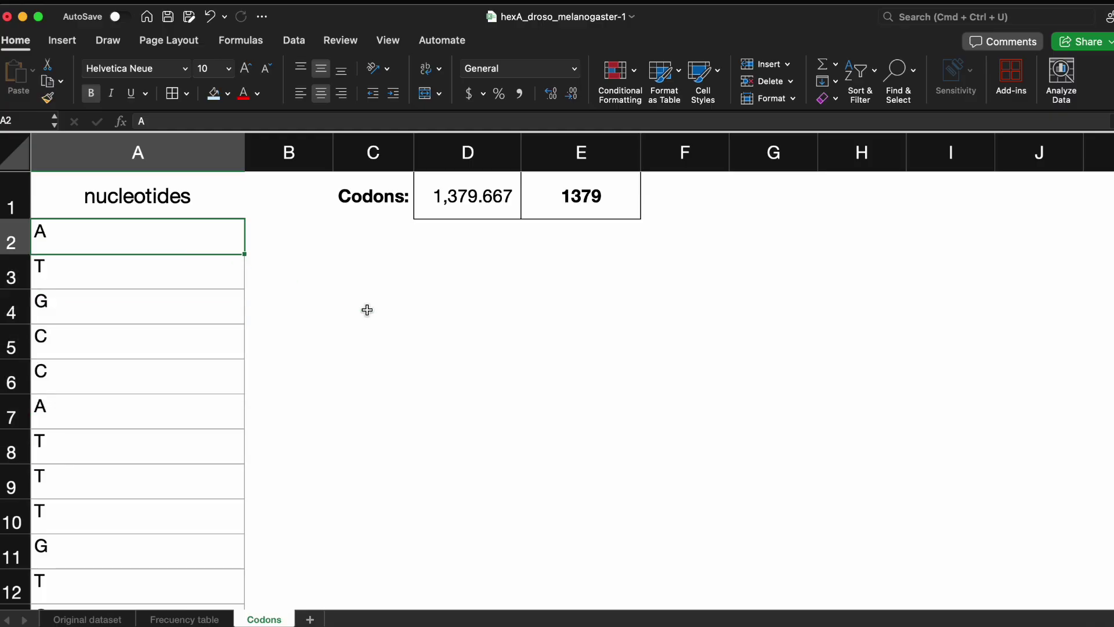
pyautogui.click(367, 310)
# - Join all nucleotides into one continuous sequence in D3 with the formula =TEXTJOIN("",TRUE,A2:A4140)
pyautogui.click(462, 266)
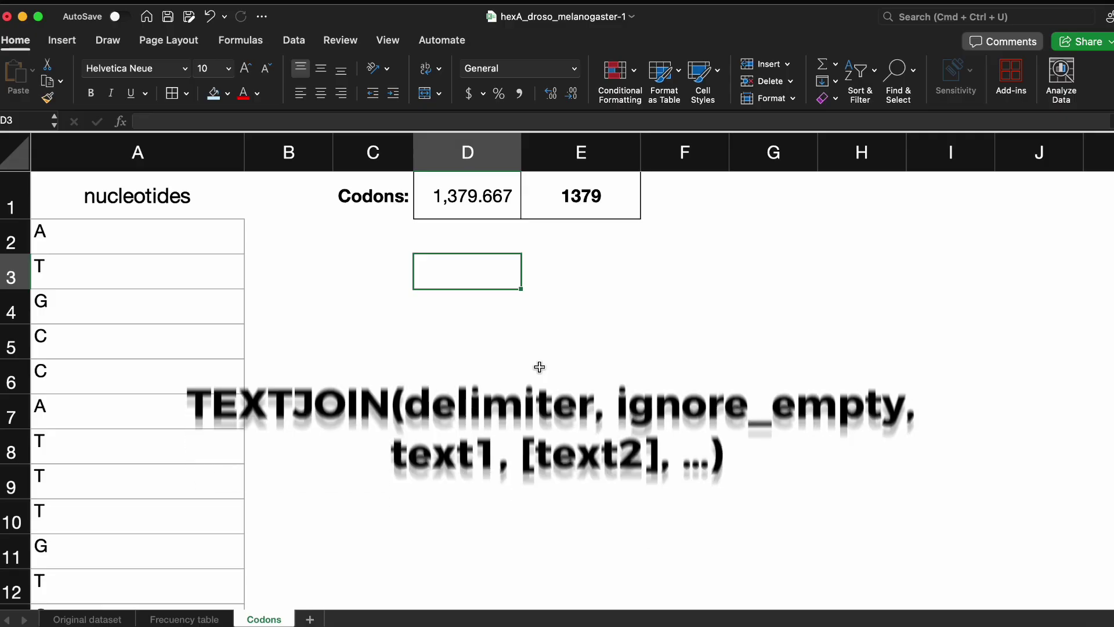
pyautogui.write('=textj')
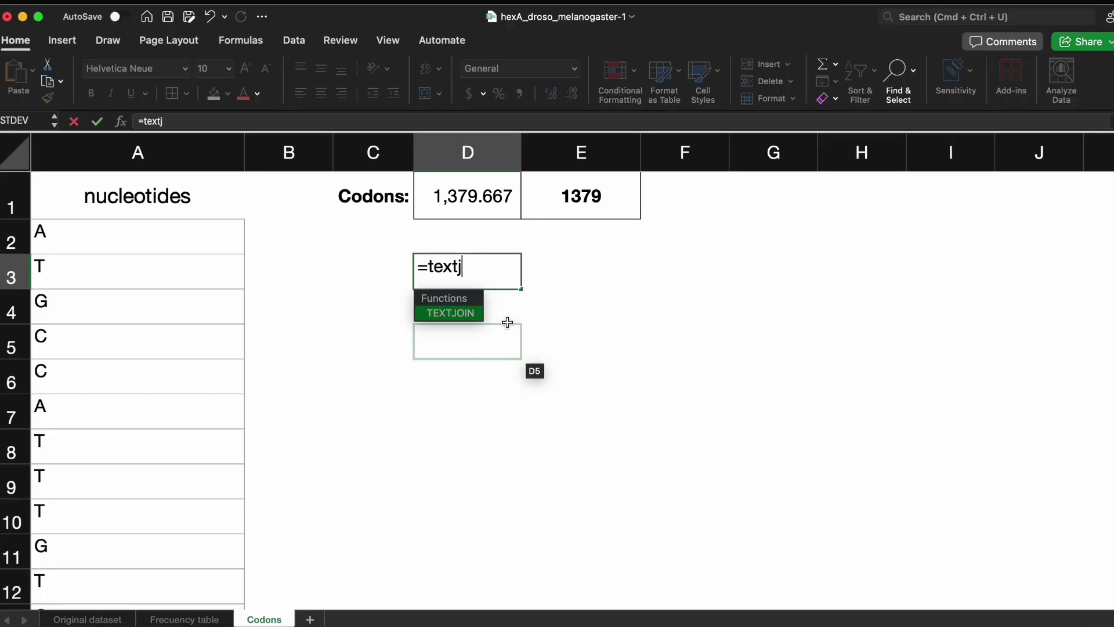
pyautogui.doubleClick(475, 315)
pyautogui.click(284, 117)
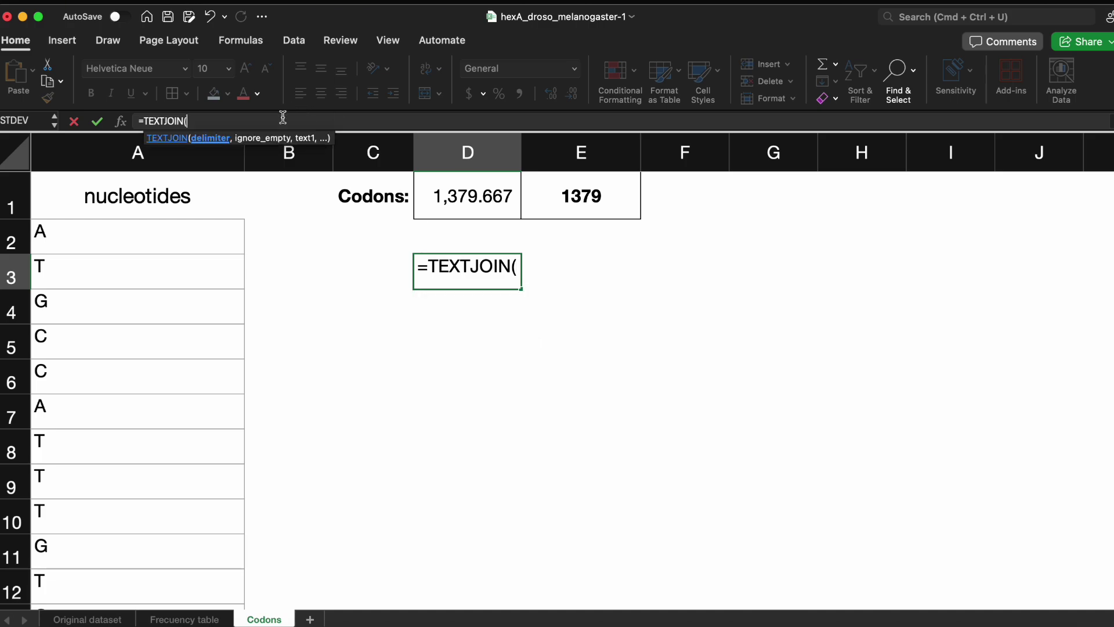
pyautogui.write('"",')
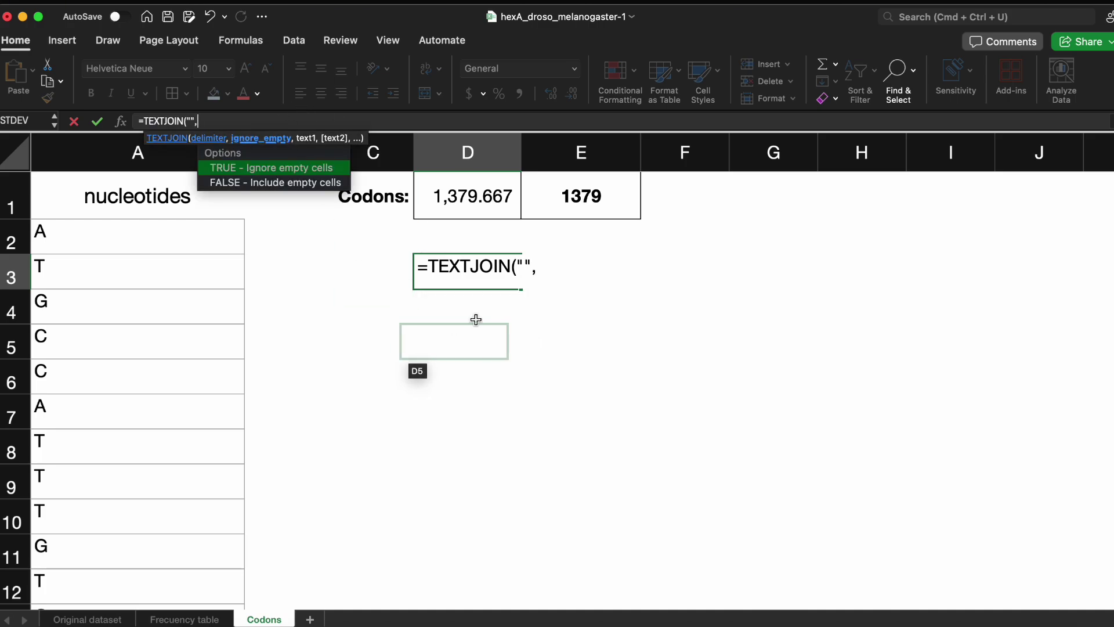
pyautogui.doubleClick(319, 170)
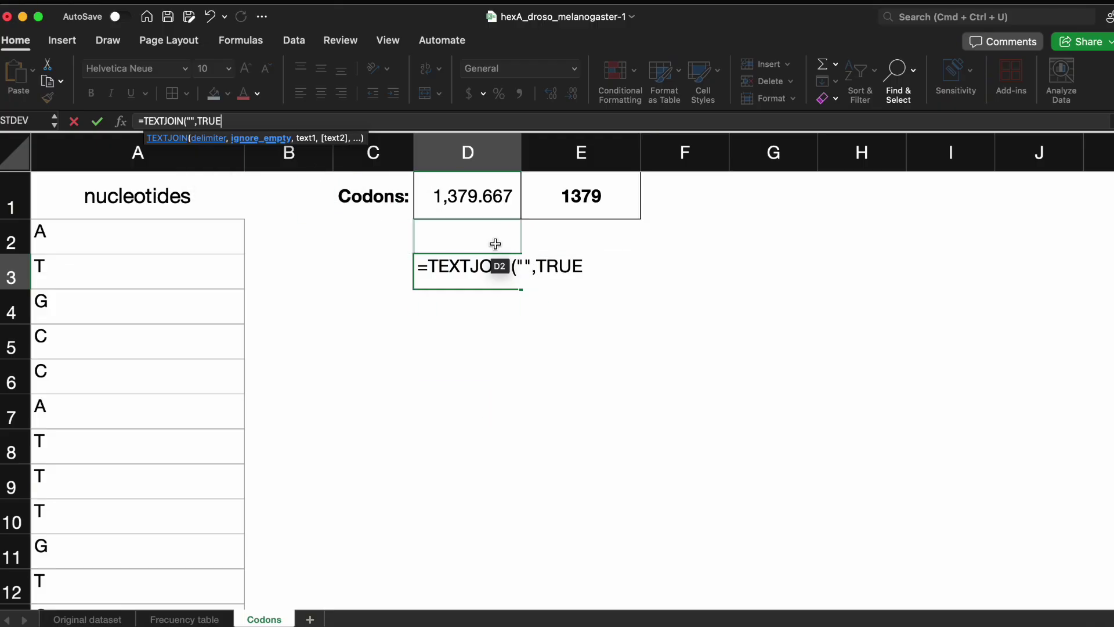
pyautogui.write(',')
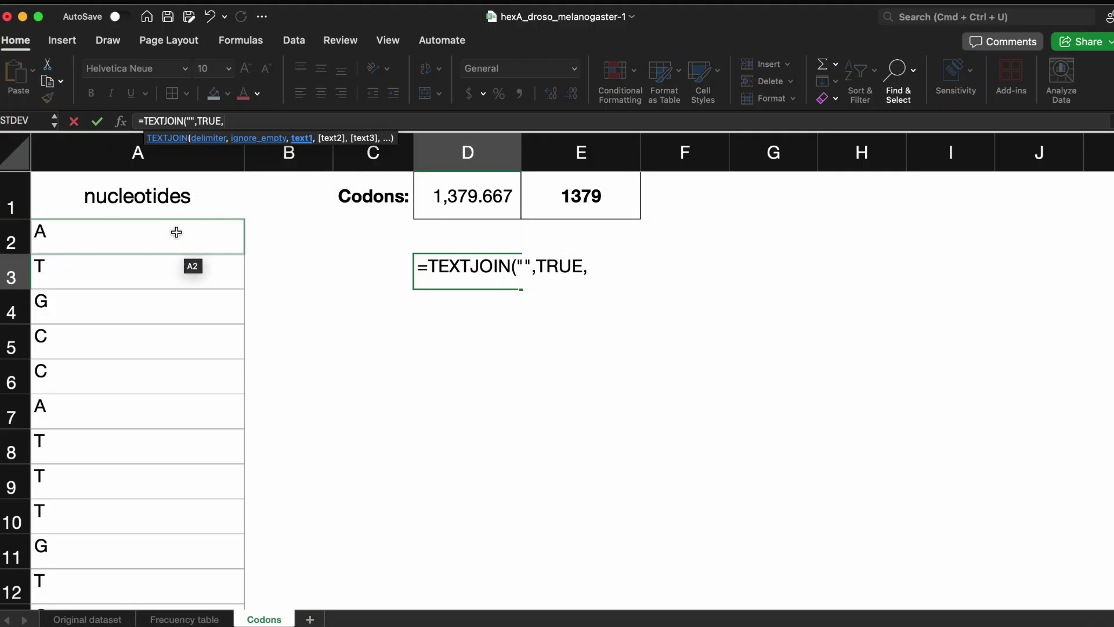
pyautogui.moveTo(177, 232); pyautogui.dragTo(272, 154)
pyautogui.press('BackSpace')
pyautogui.write('4')
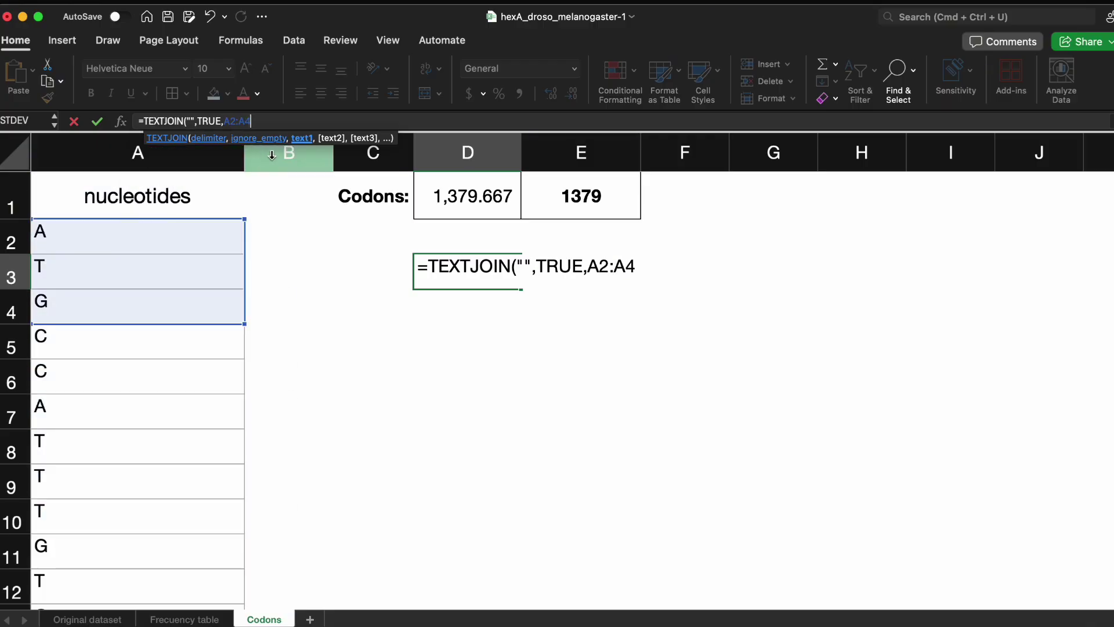
pyautogui.write('140')
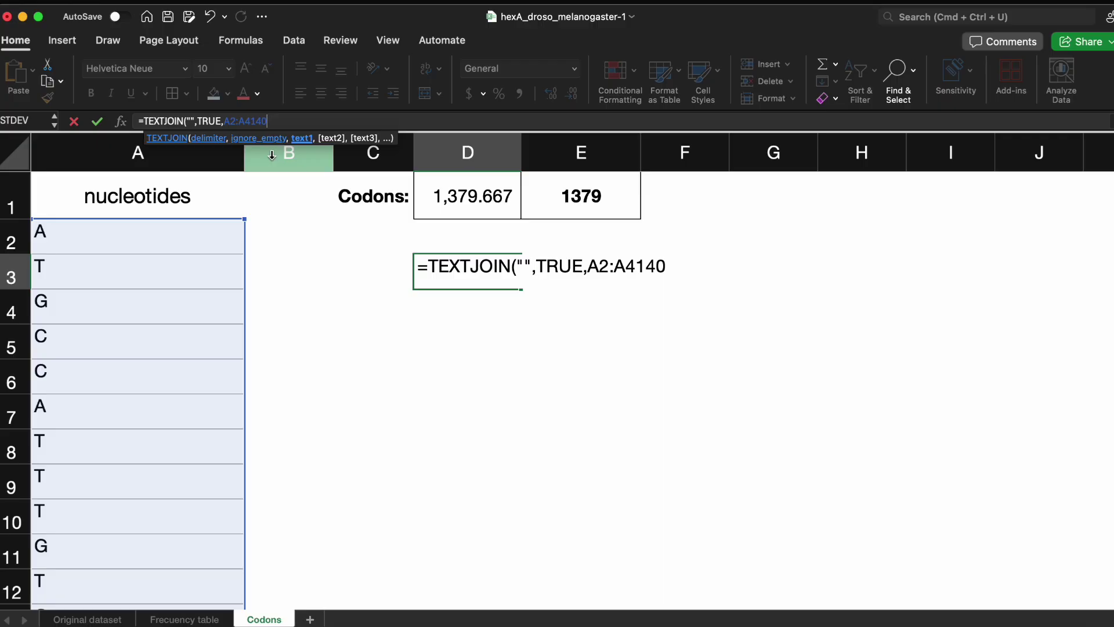
pyautogui.write(')')
pyautogui.press('Return')
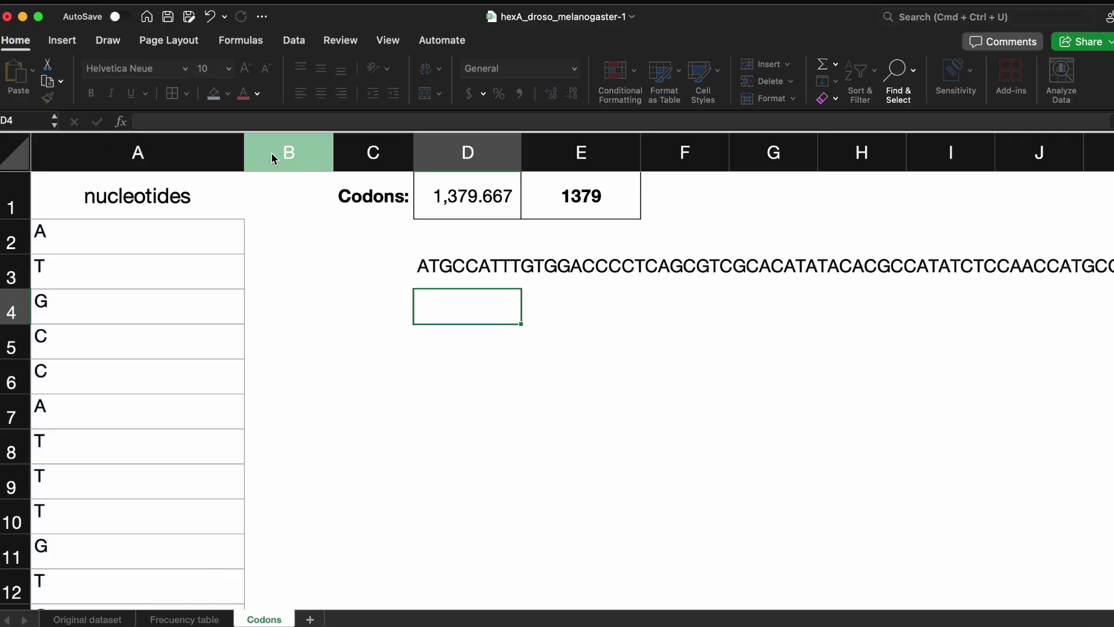
# - Examine the joined nucleotide sequence running across row 3 and its formula in D3
pyautogui.hscroll(5, 694, 389)
pyautogui.hscroll(10, 694, 389)
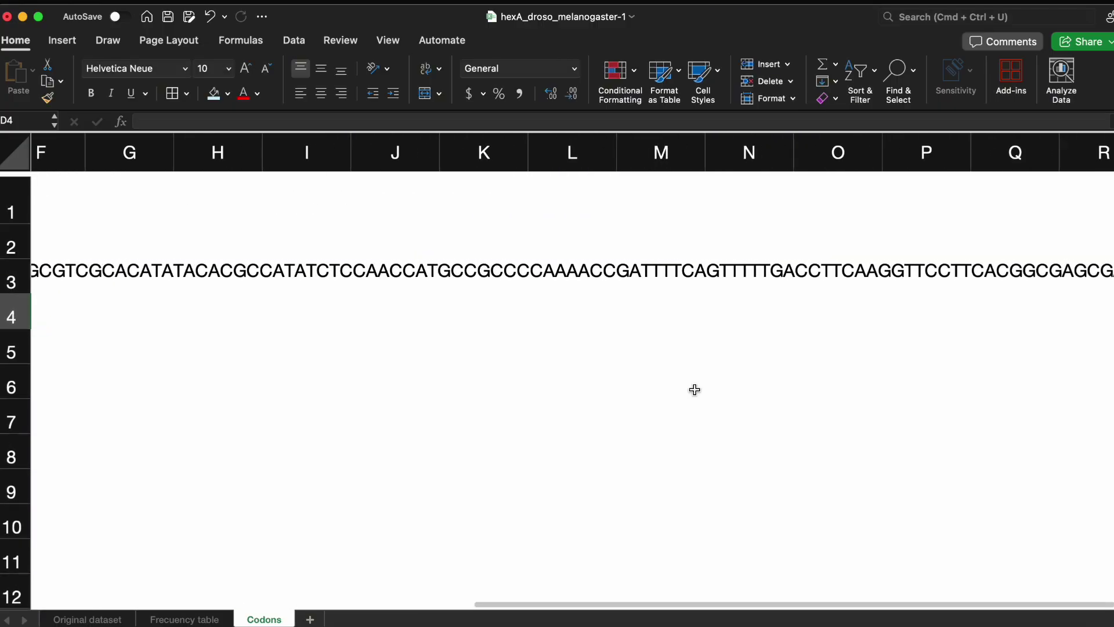
pyautogui.hscroll(-3, 694, 389)
pyautogui.hscroll(-10, 694, 389)
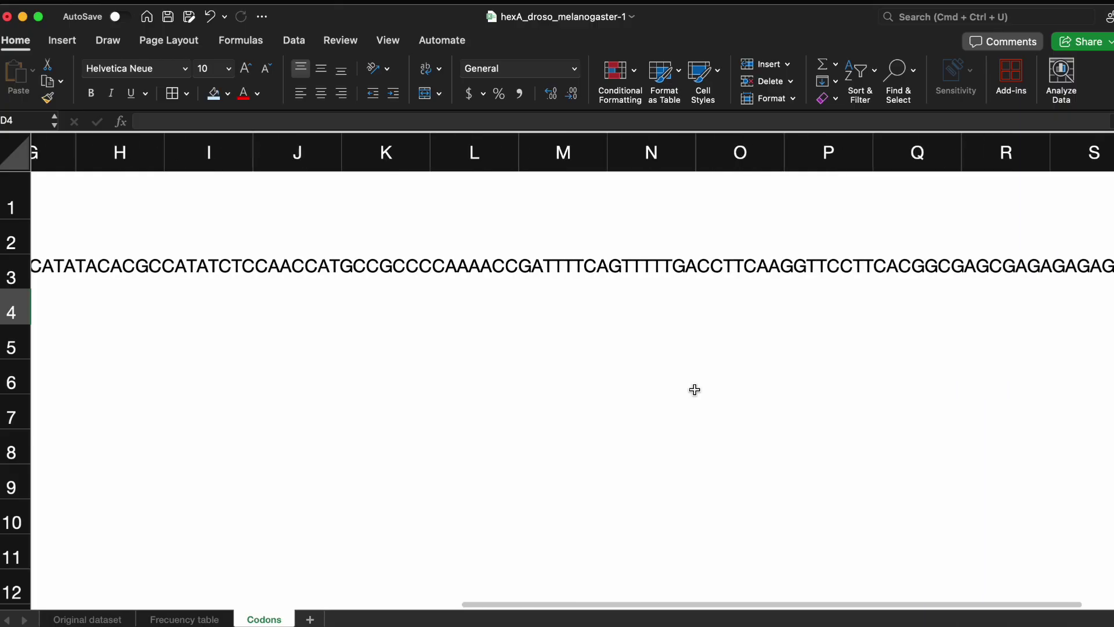
pyautogui.click(467, 287)
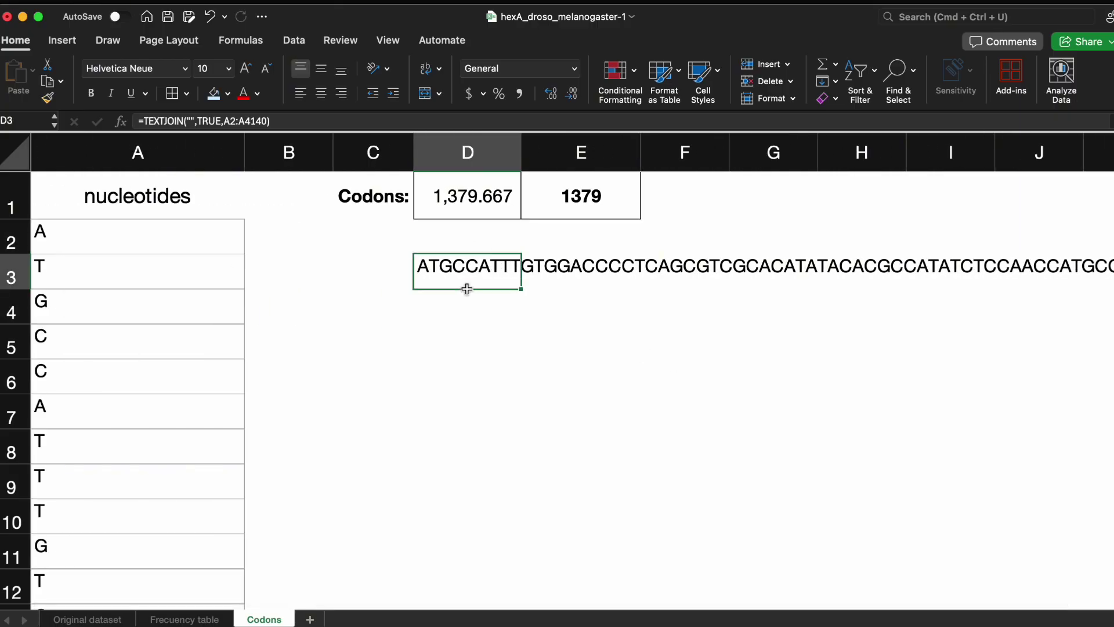
# - Extract the first codon into C3 with the formula =MID(D3,1,3)
pyautogui.click(372, 269)
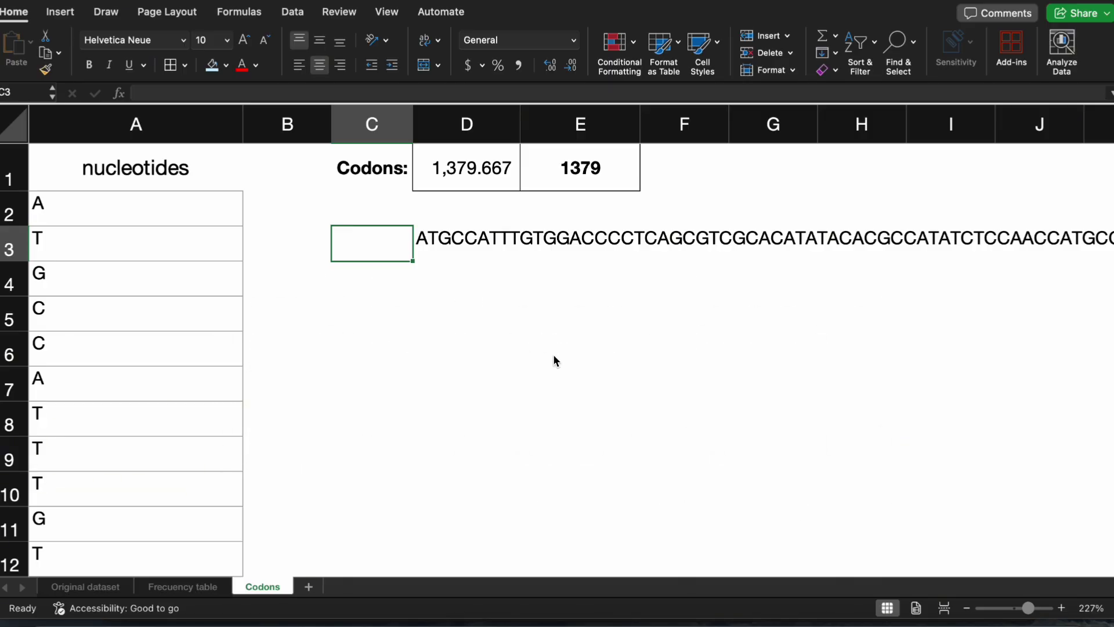
pyautogui.write('=MI')
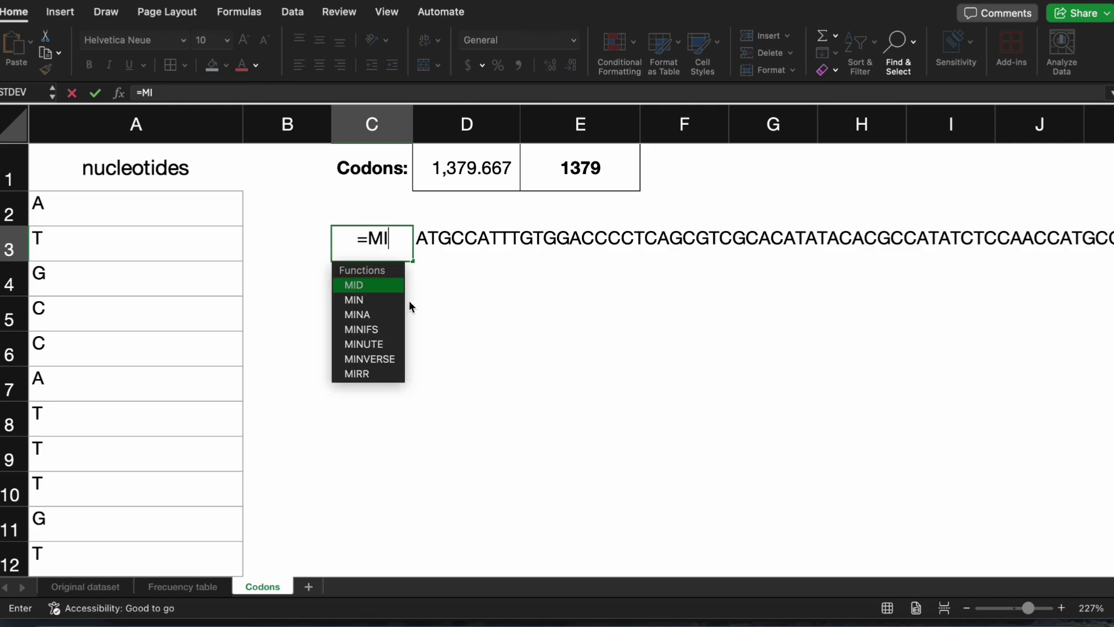
pyautogui.write('D')
pyautogui.doubleClick(387, 289)
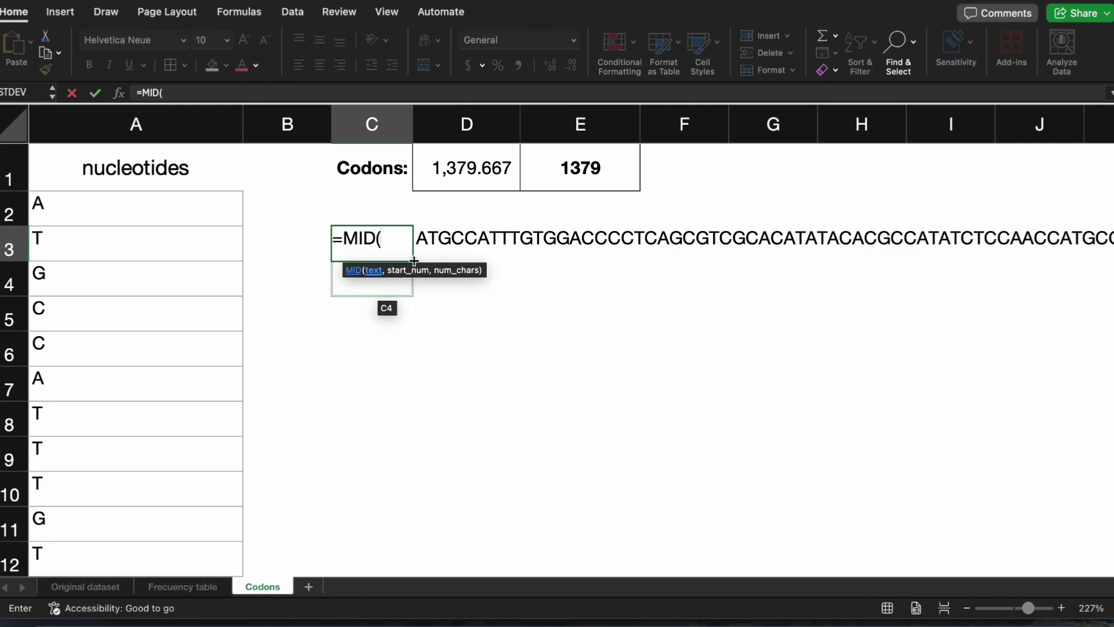
pyautogui.click(443, 240)
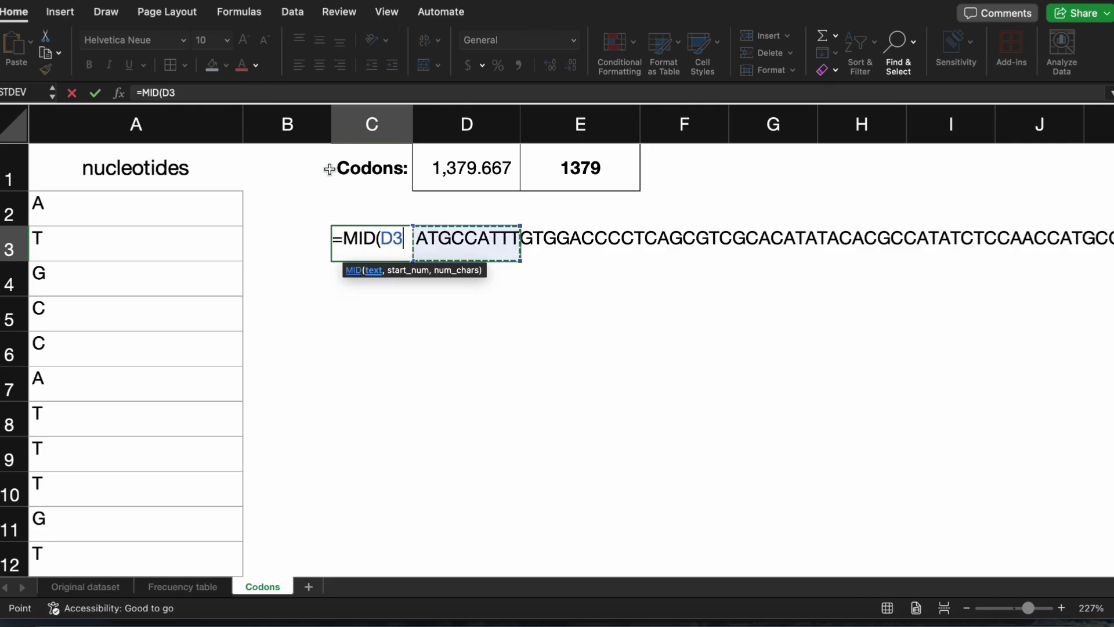
pyautogui.write(',')
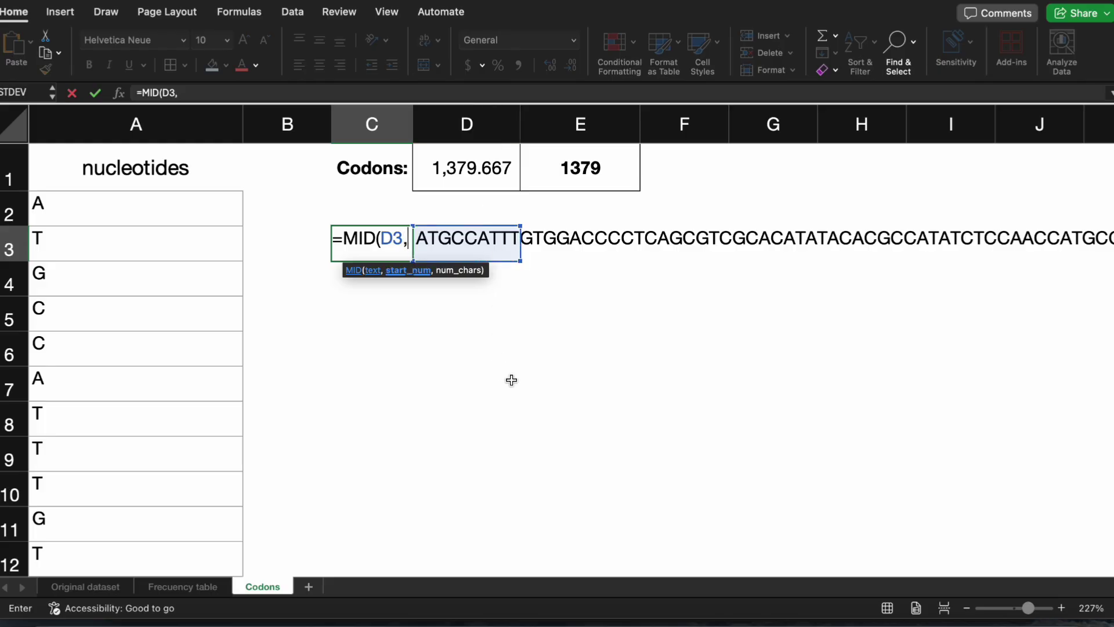
pyautogui.write('1')
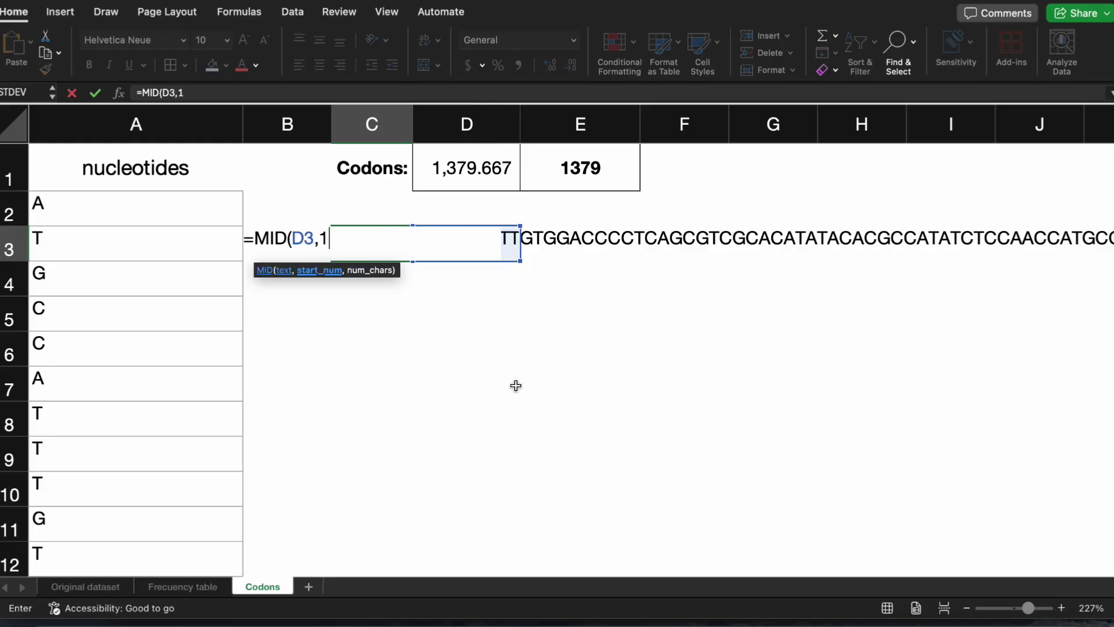
pyautogui.write(',3')
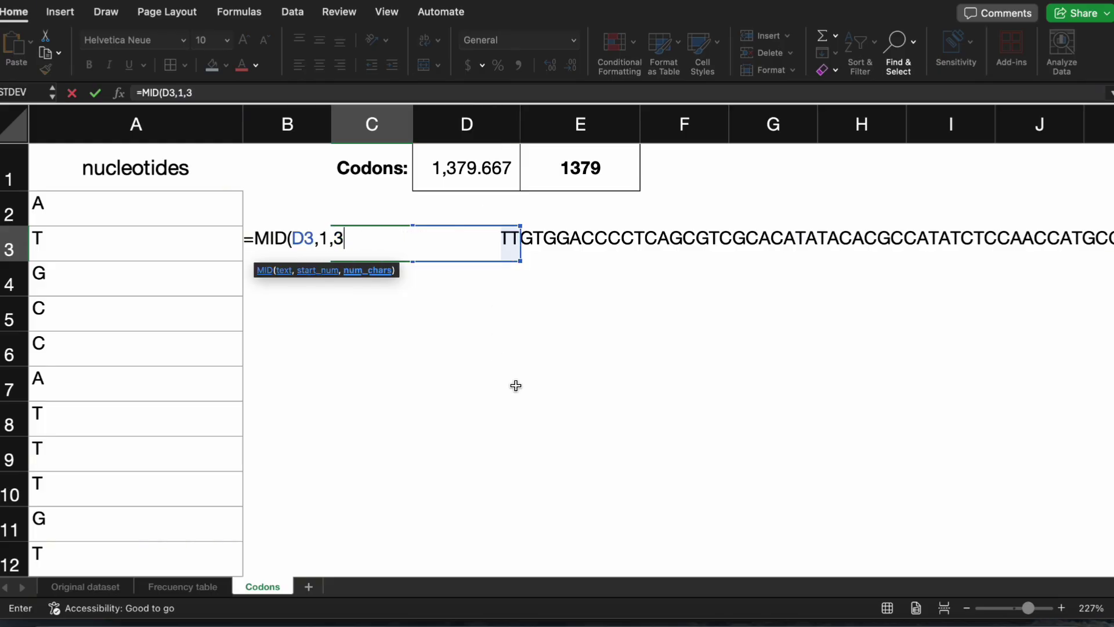
pyautogui.write(')')
pyautogui.press('Return')
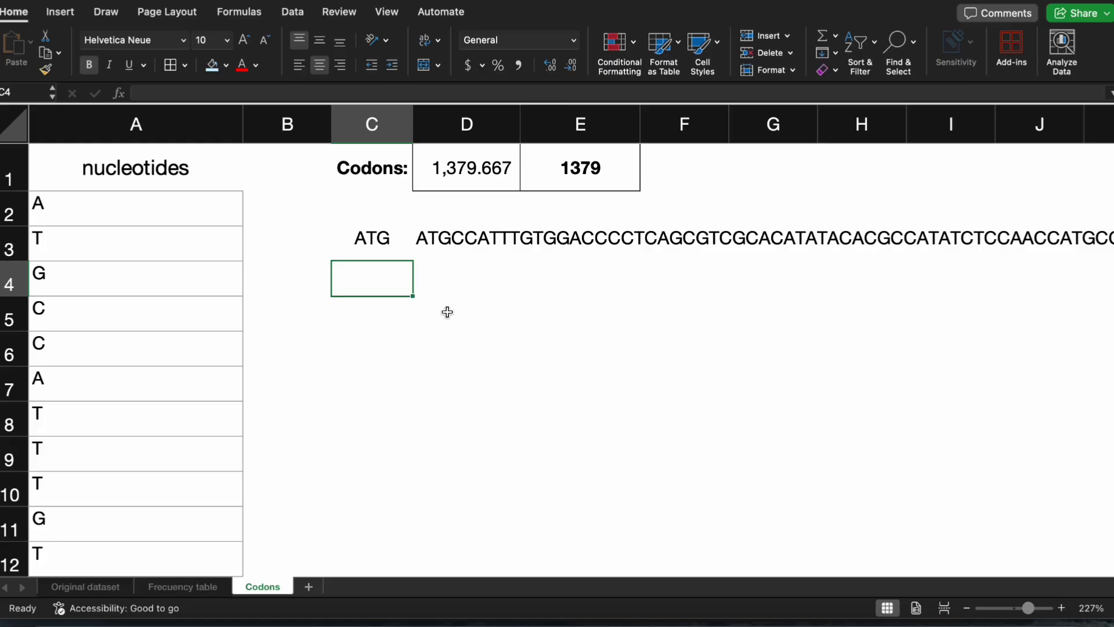
pyautogui.click(384, 238)
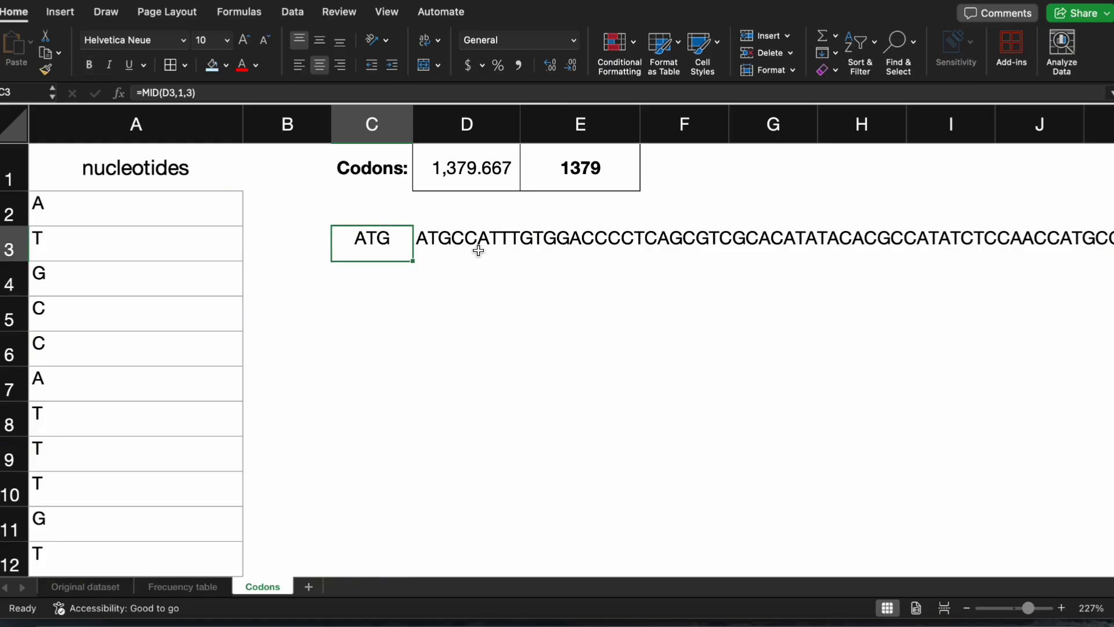
# - Start a MID formula in C4 that takes its text from the absolute reference $D$3
pyautogui.click(363, 282)
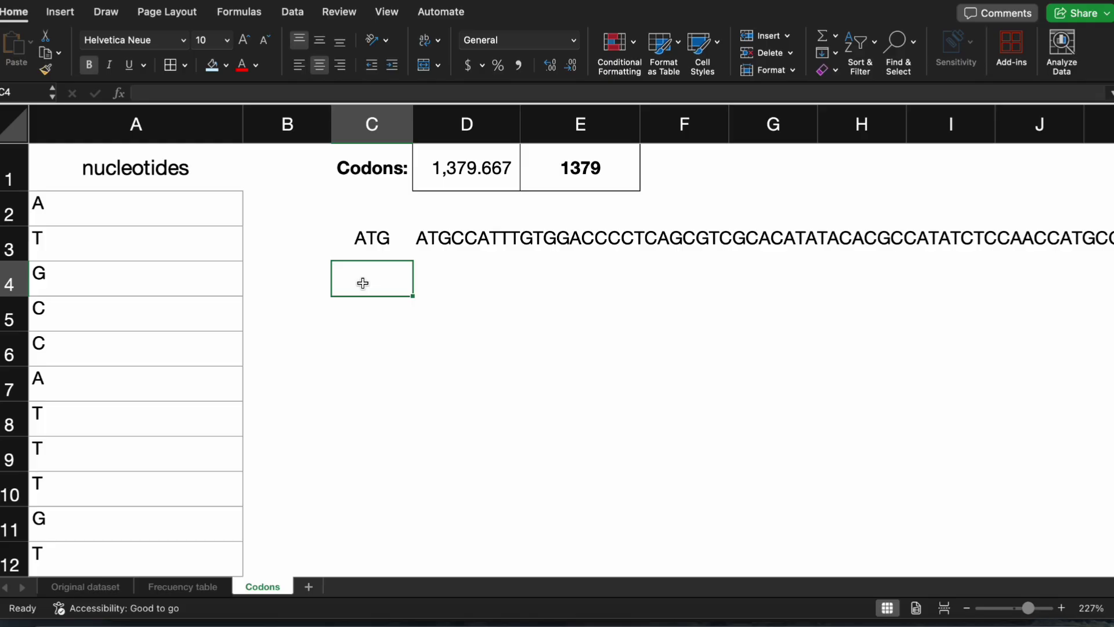
pyautogui.write('=MID')
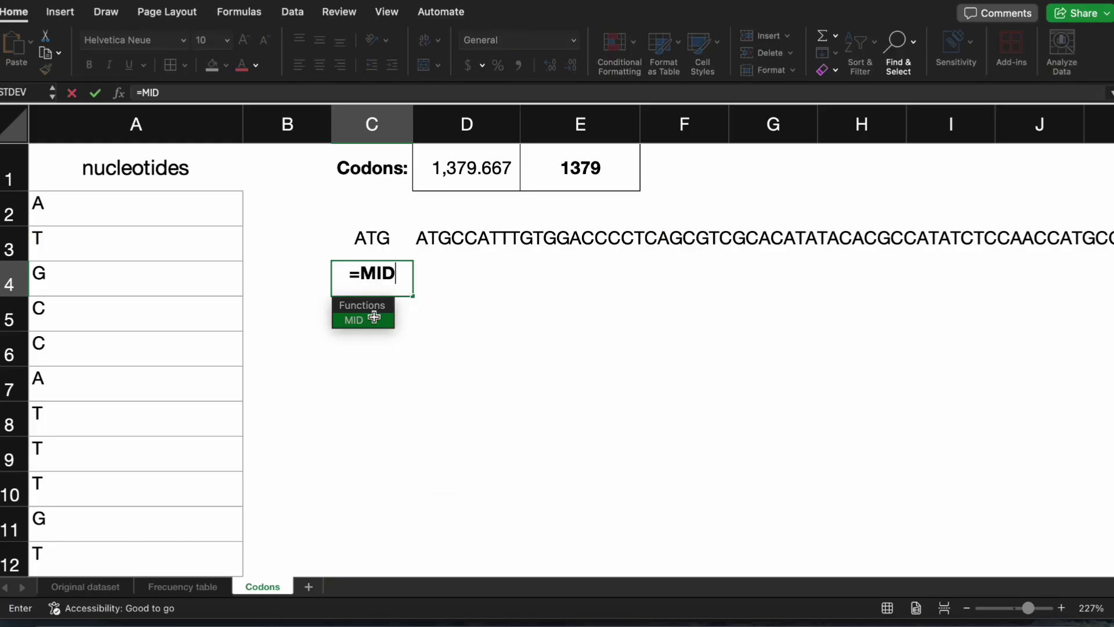
pyautogui.doubleClick(376, 318)
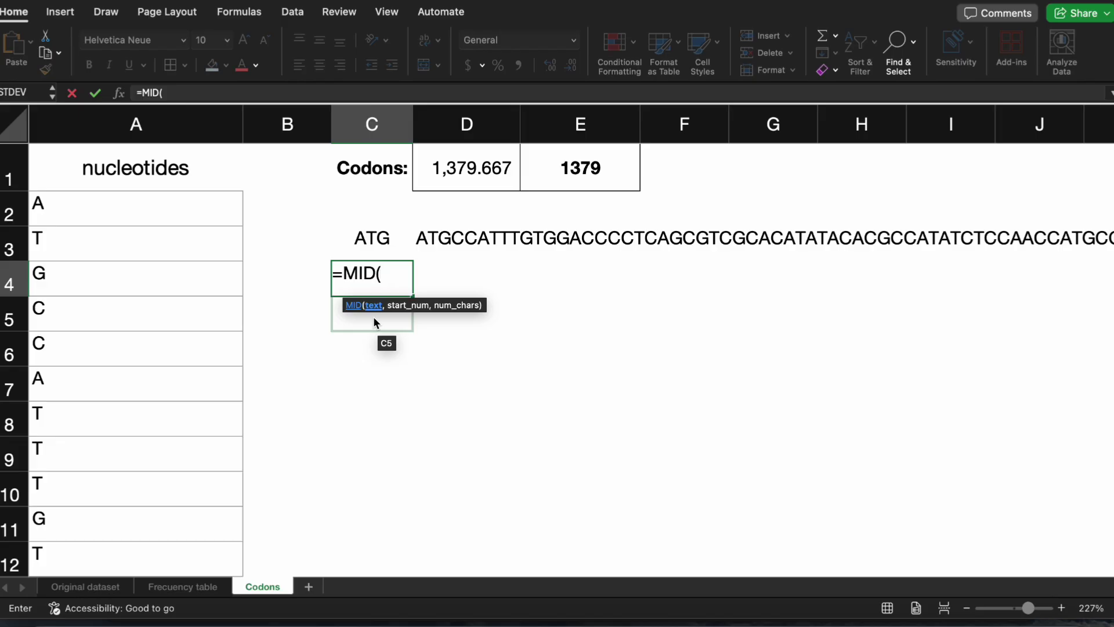
pyautogui.click(447, 239)
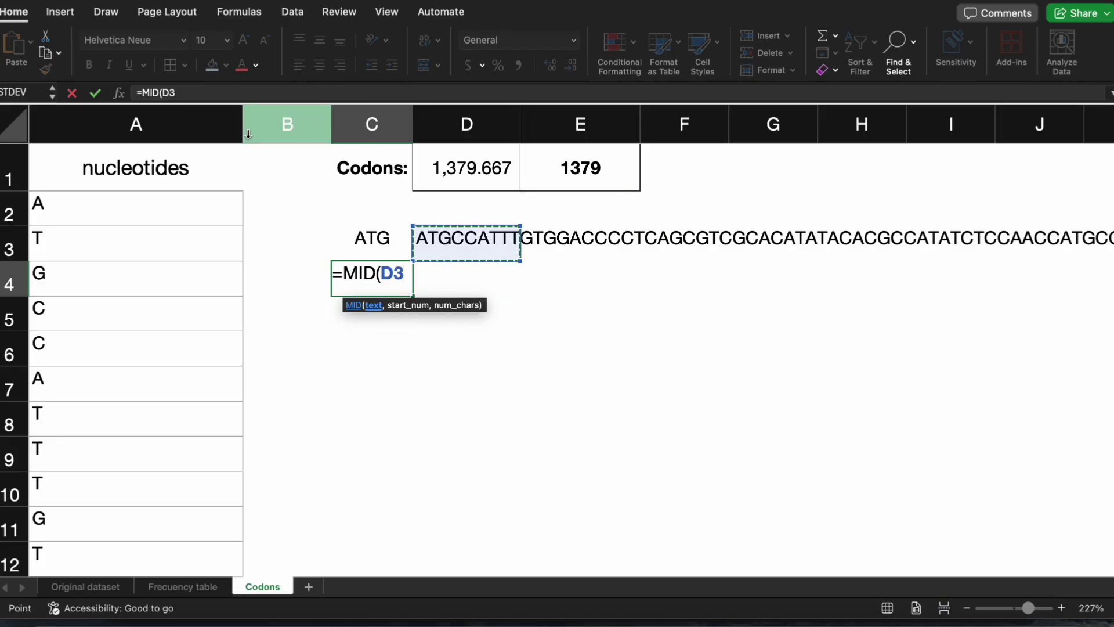
pyautogui.click(169, 94)
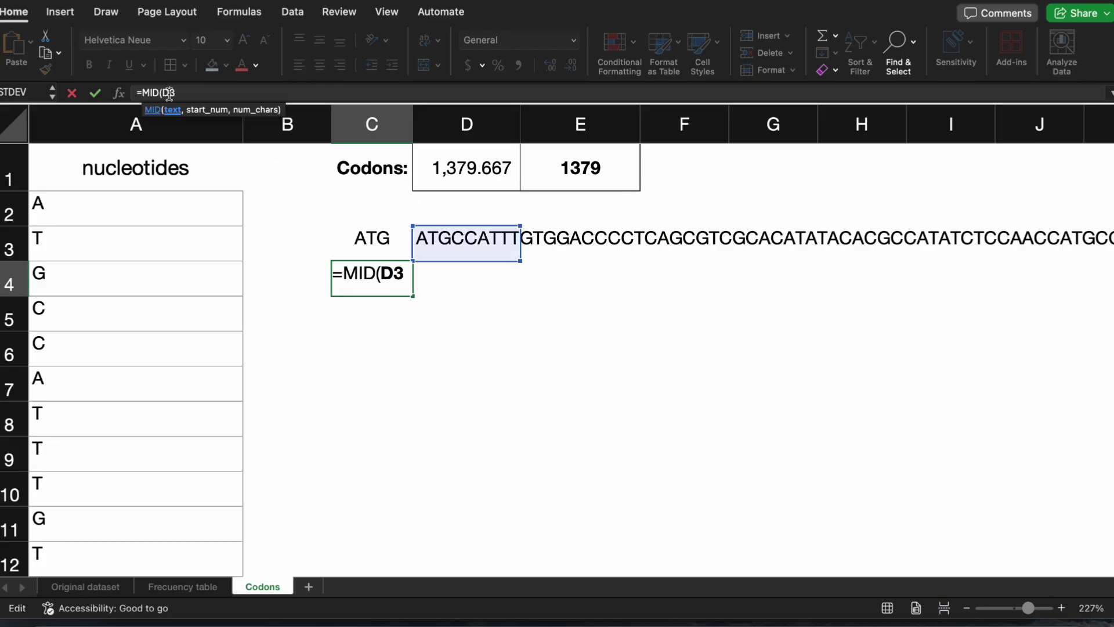
pyautogui.write('$')
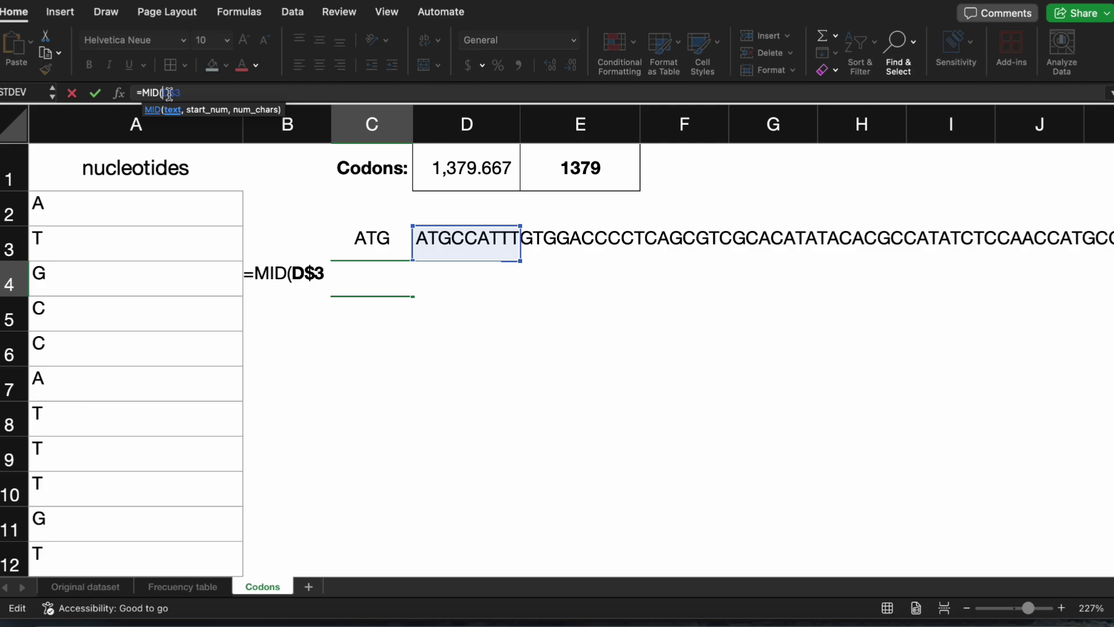
pyautogui.click(164, 93)
pyautogui.write('$3,')
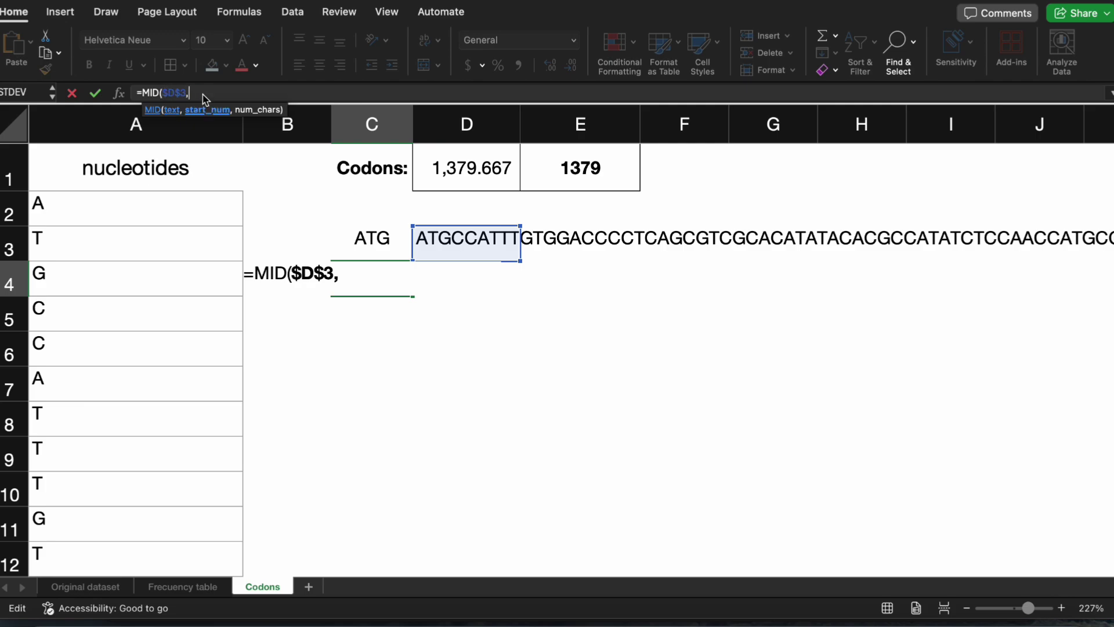
# - Enter the row offset (ROW()-ROW($E$3)) as the basis of the start position in C4's MID formula
pyautogui.write('(ROW')
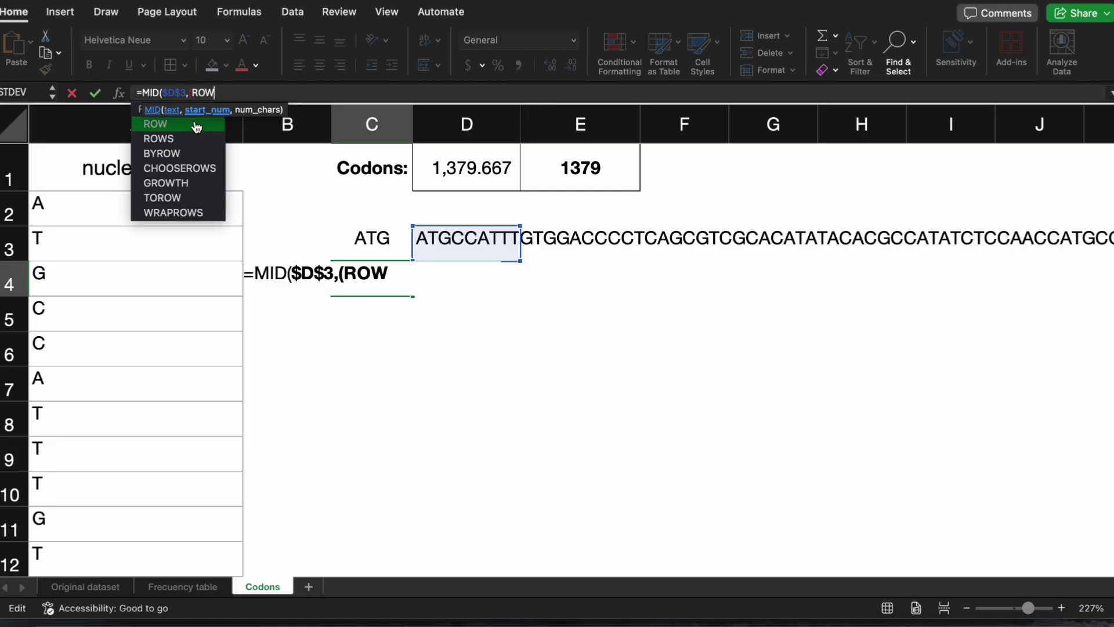
pyautogui.doubleClick(194, 124)
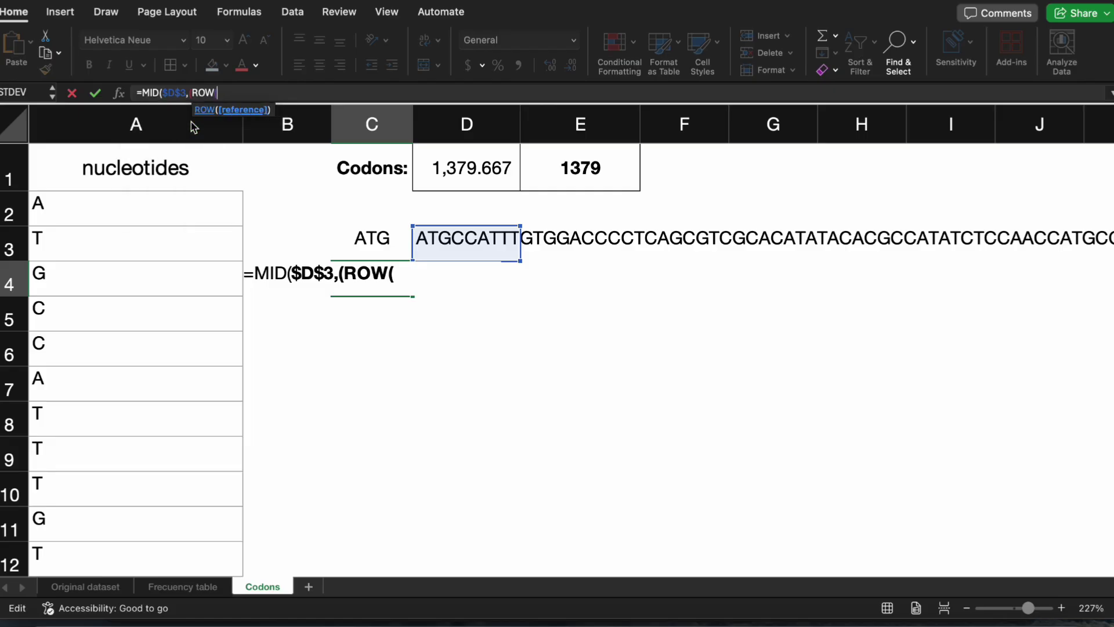
pyautogui.write(')')
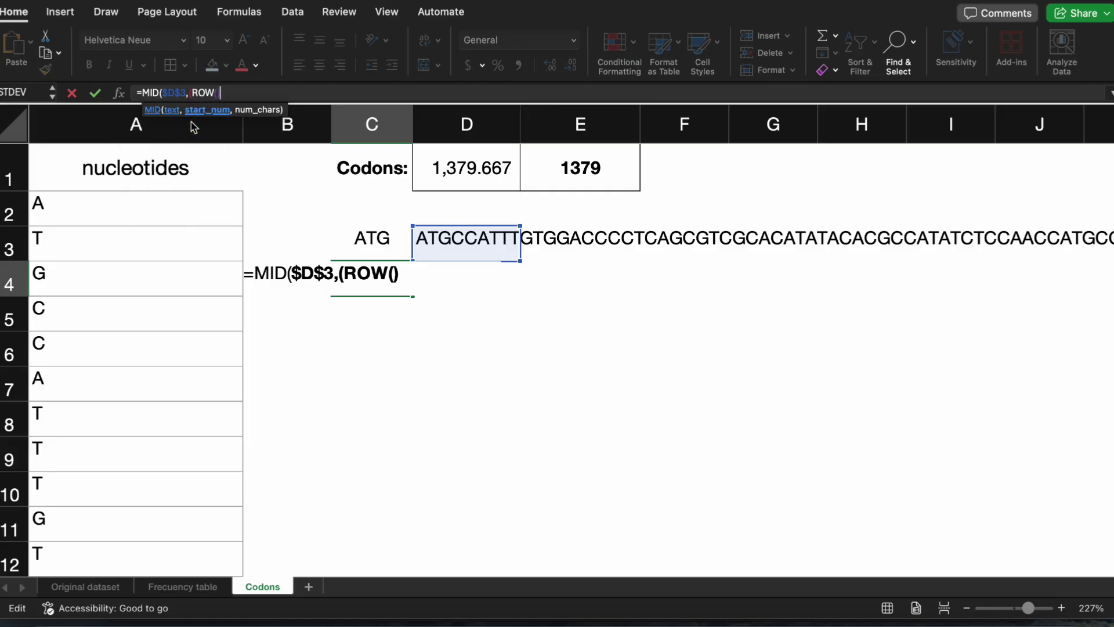
pyautogui.write('-')
pyautogui.write('ROW')
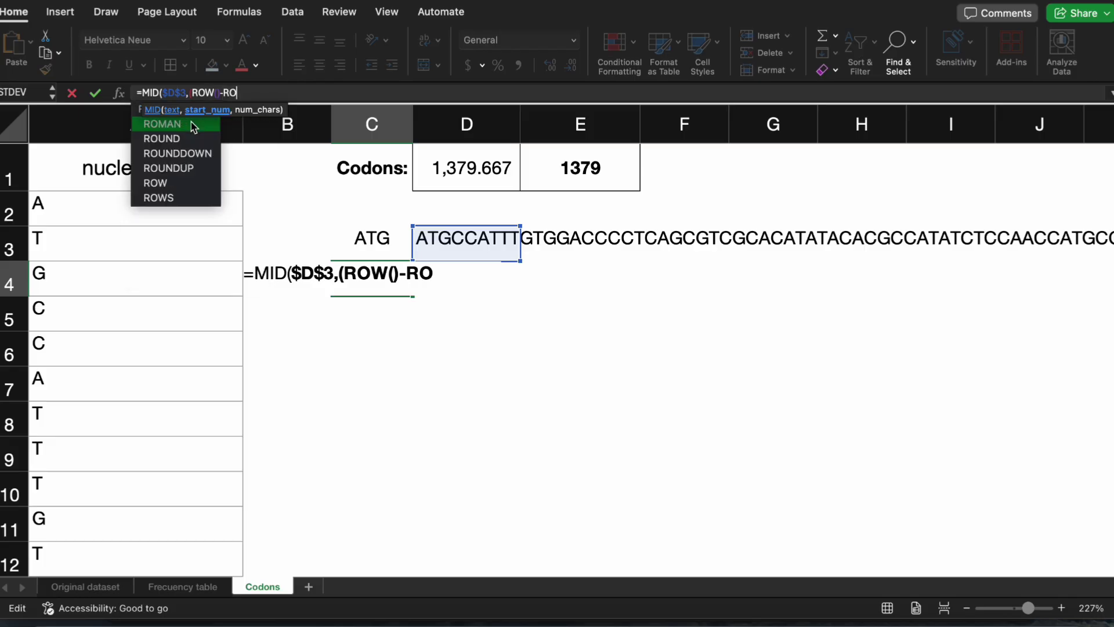
pyautogui.doubleClick(180, 123)
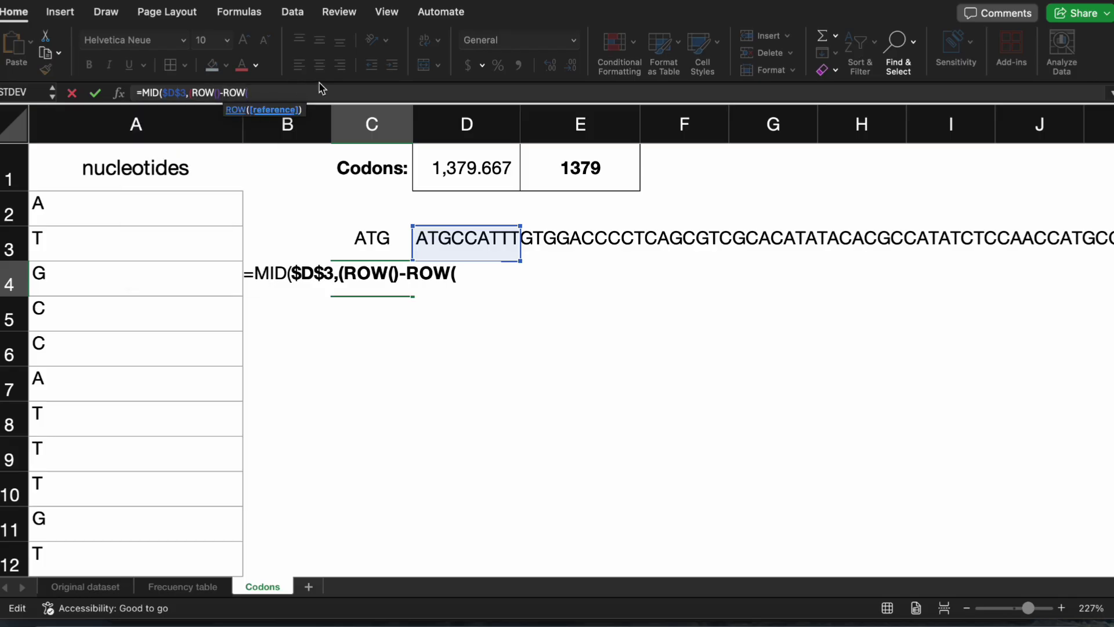
pyautogui.click(548, 243)
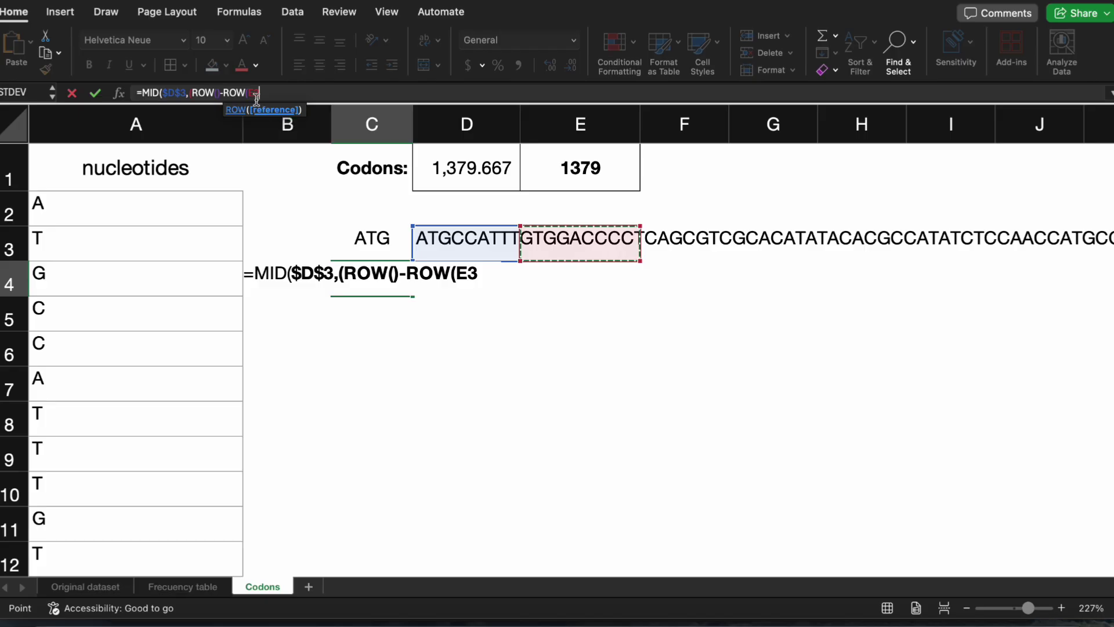
pyautogui.press('Left')
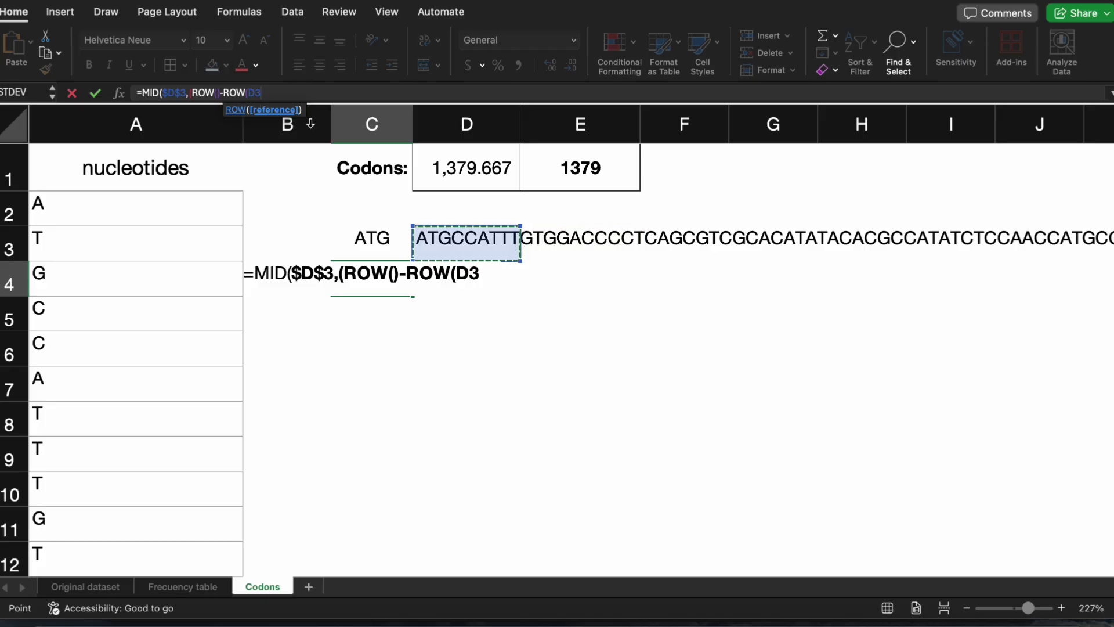
pyautogui.press('Right')
pyautogui.click(255, 91)
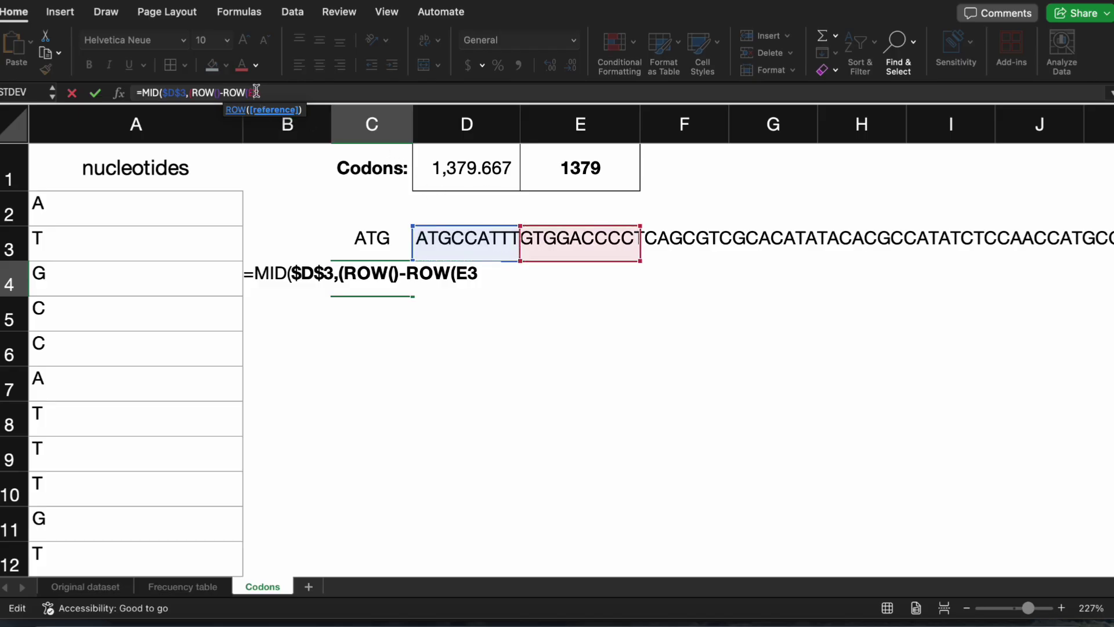
pyautogui.write('$D')
pyautogui.write('$E$')
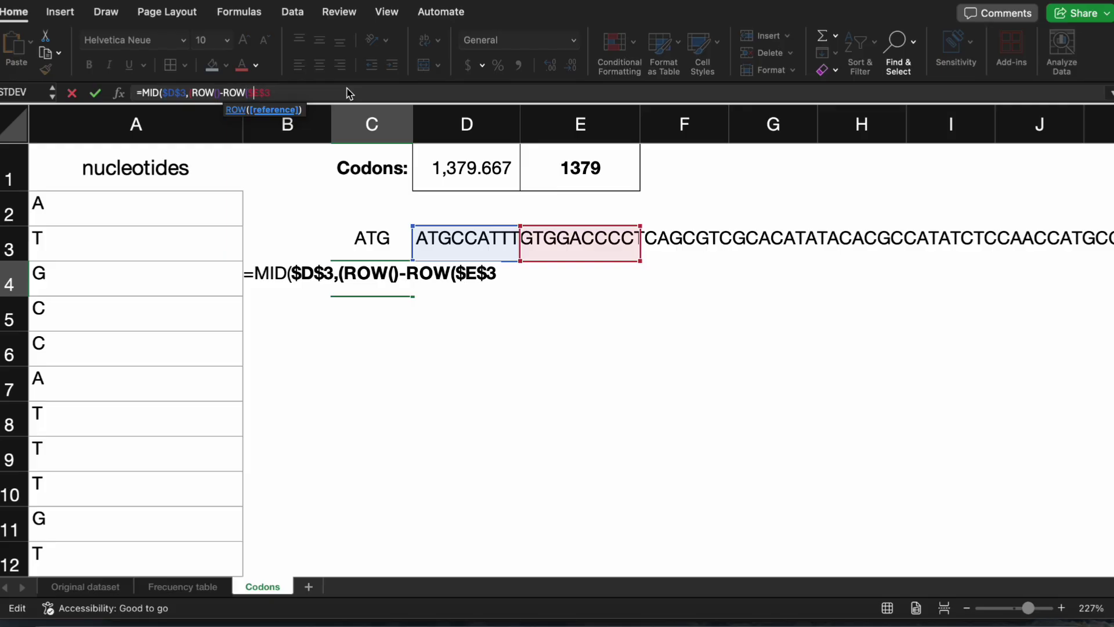
pyautogui.click(298, 91)
pyautogui.write(')')
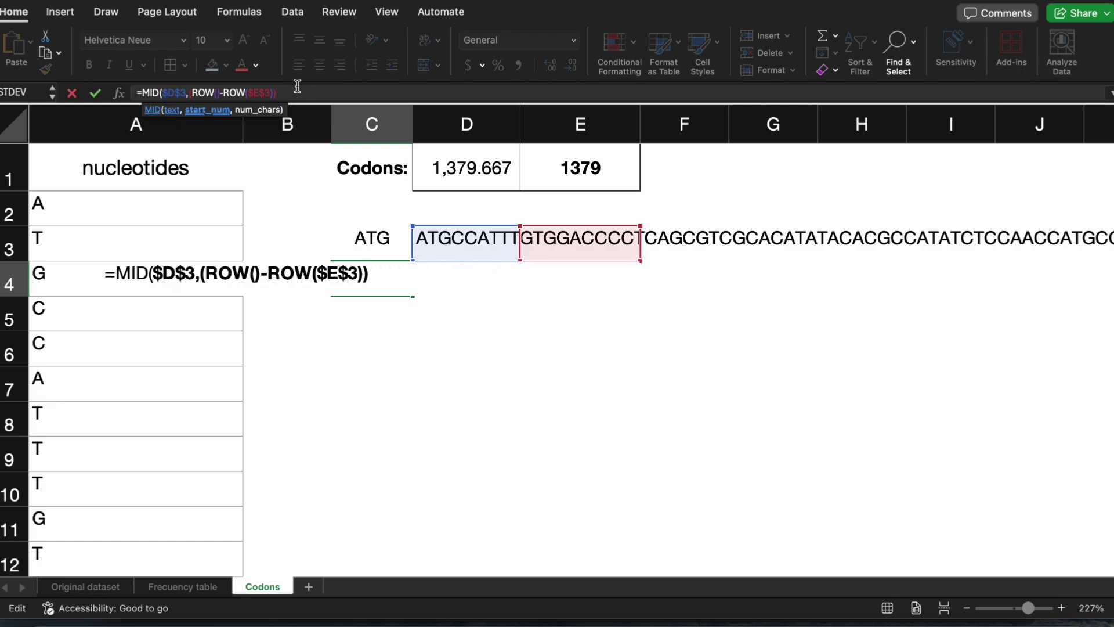
# - Complete the C4 formula as =MID($D$3,(ROW()-ROW($E$3))*3+1,3)
pyautogui.write('*3+1,')
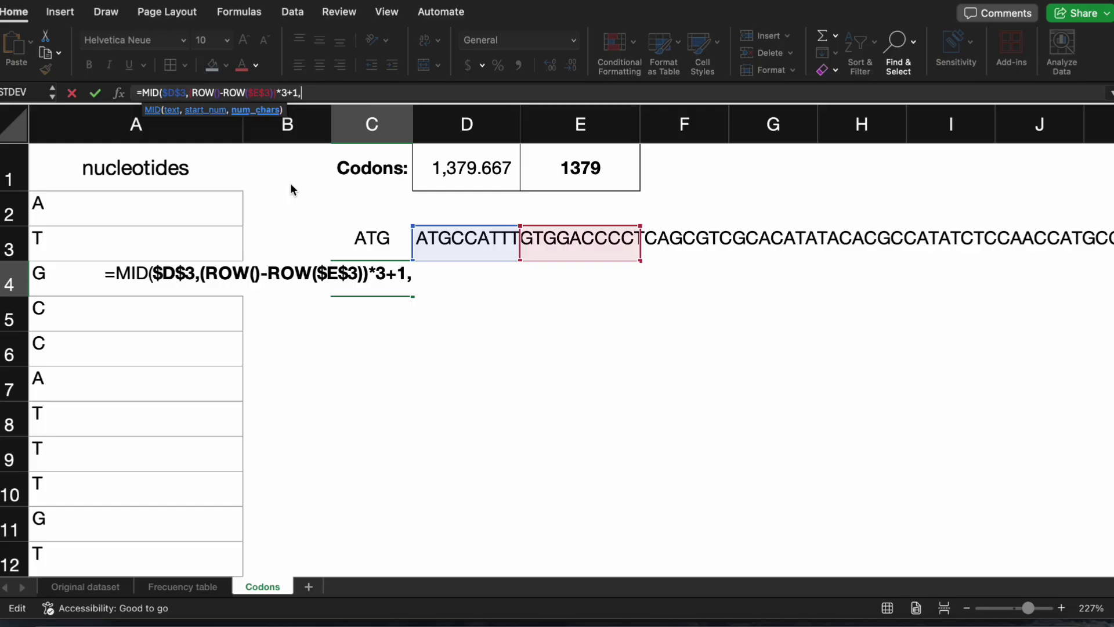
pyautogui.write('3)')
pyautogui.press('Return')
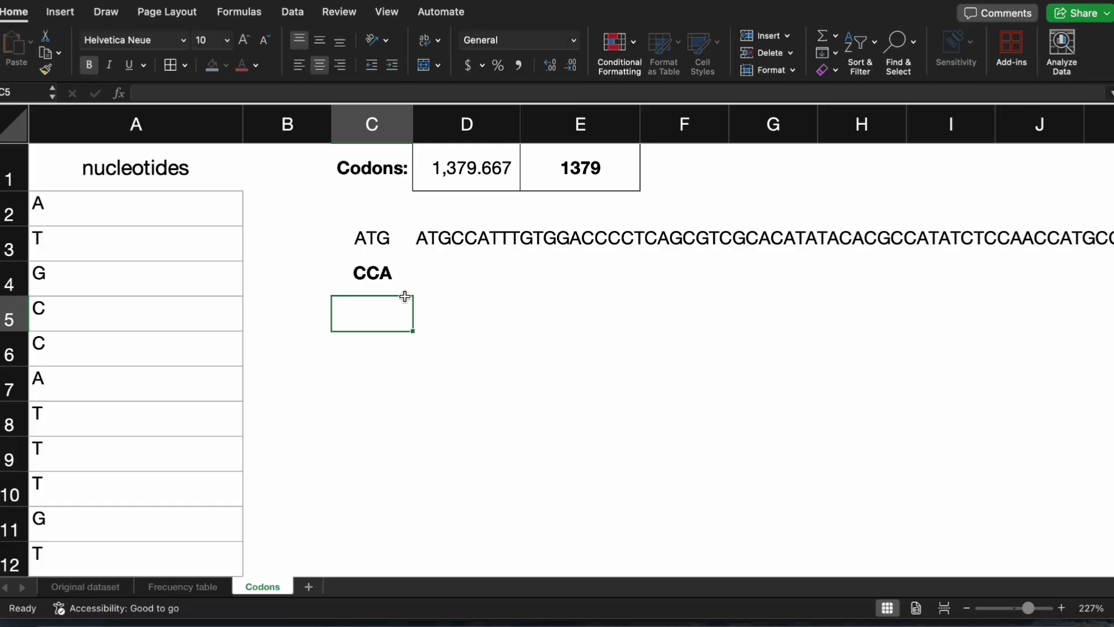
# - Remove the bold formatting from the second codon in C4
pyautogui.click(373, 275)
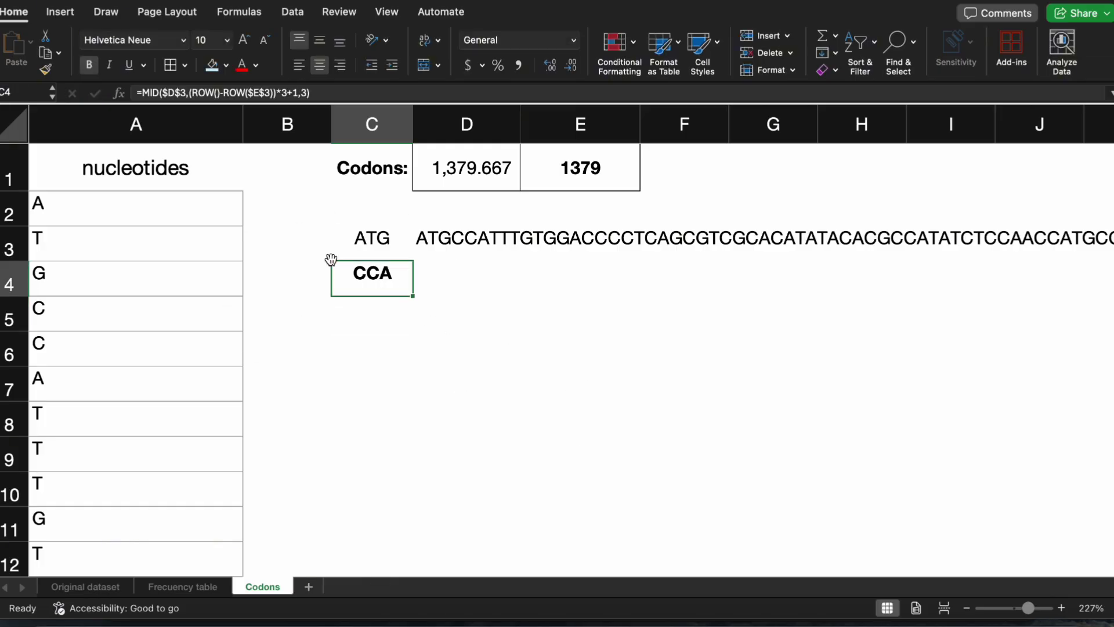
pyautogui.click(89, 67)
pyautogui.click(567, 354)
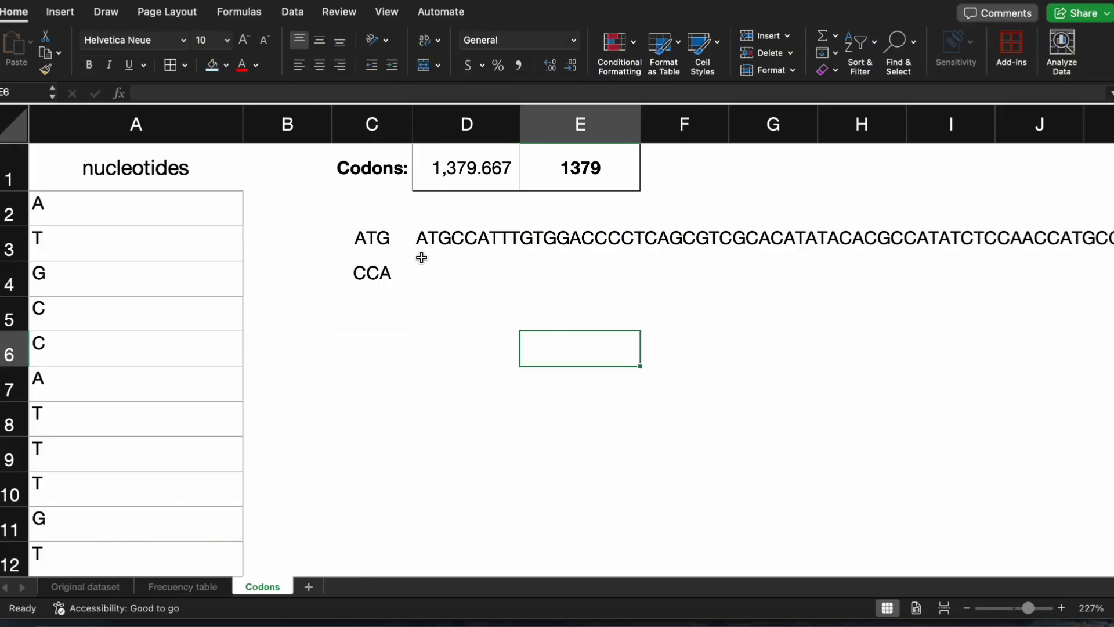
# - Fill the codon formula from C4 down to C10
pyautogui.click(356, 277)
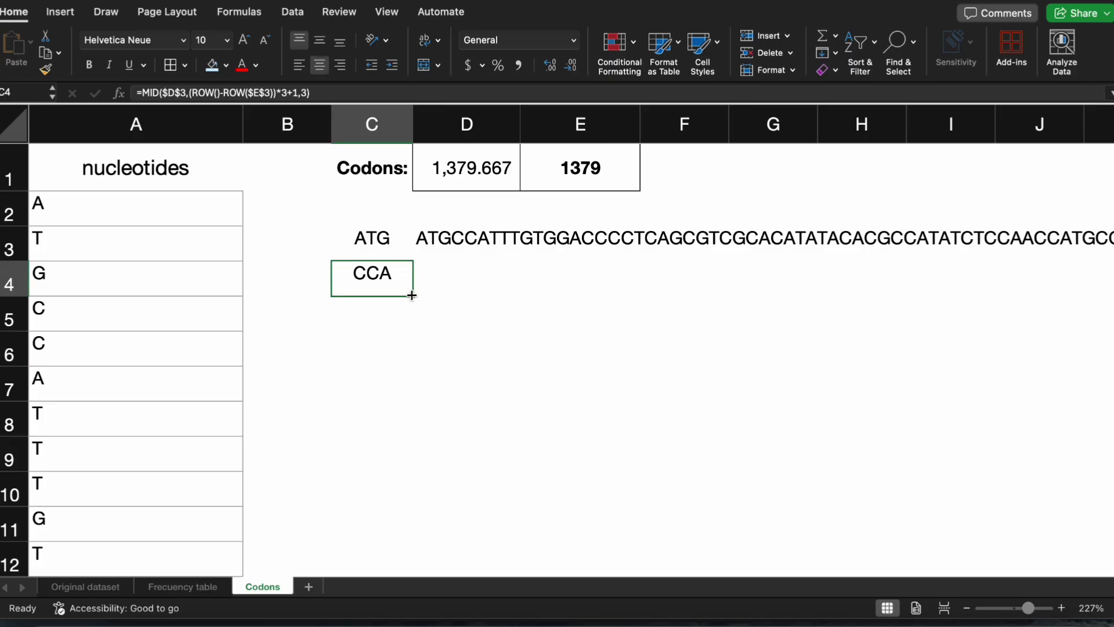
pyautogui.moveTo(414, 297); pyautogui.dragTo(398, 492)
pyautogui.scroll(-1, 456, 491)
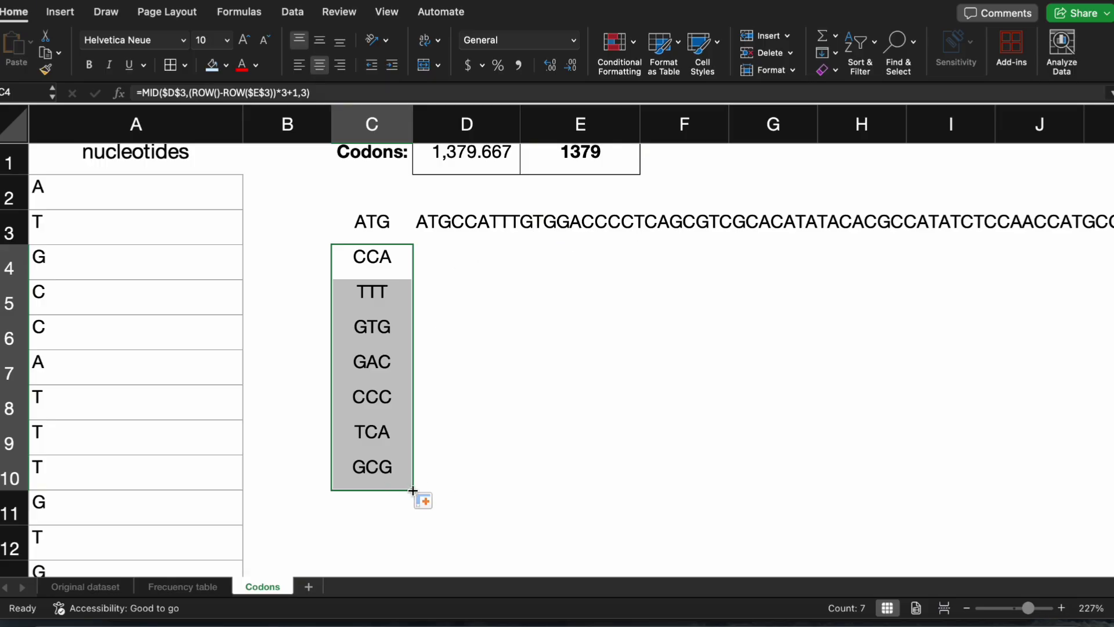
# - Fill the codon formula down column C past the end of the sequence and check the last codon in C1382
pyautogui.moveTo(413, 491); pyautogui.dragTo(406, 580)
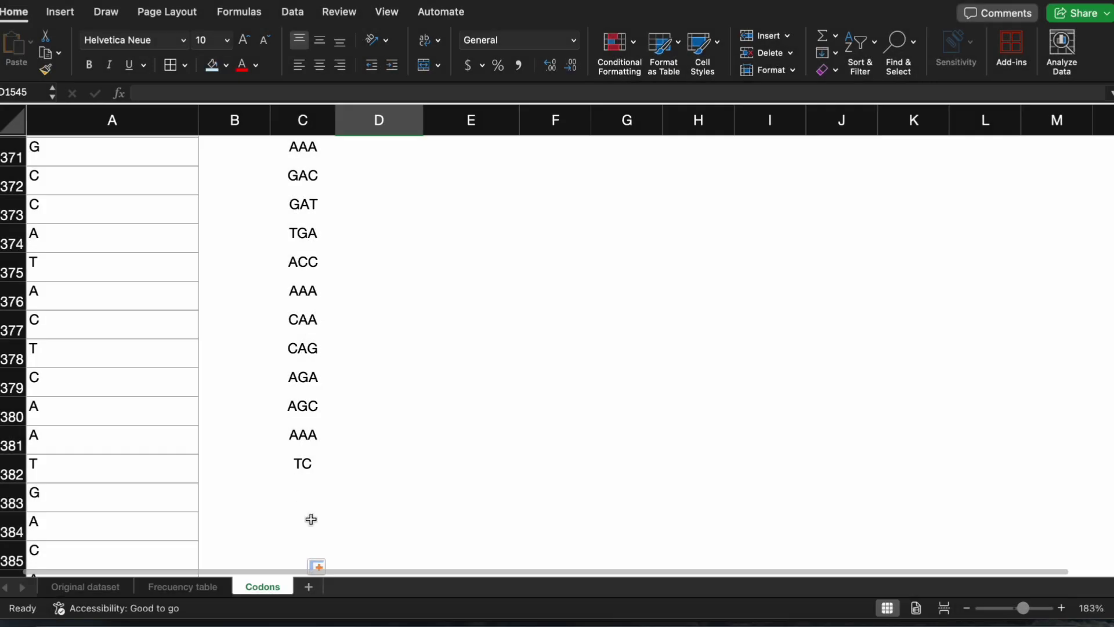
pyautogui.scroll(1, 359, 312)
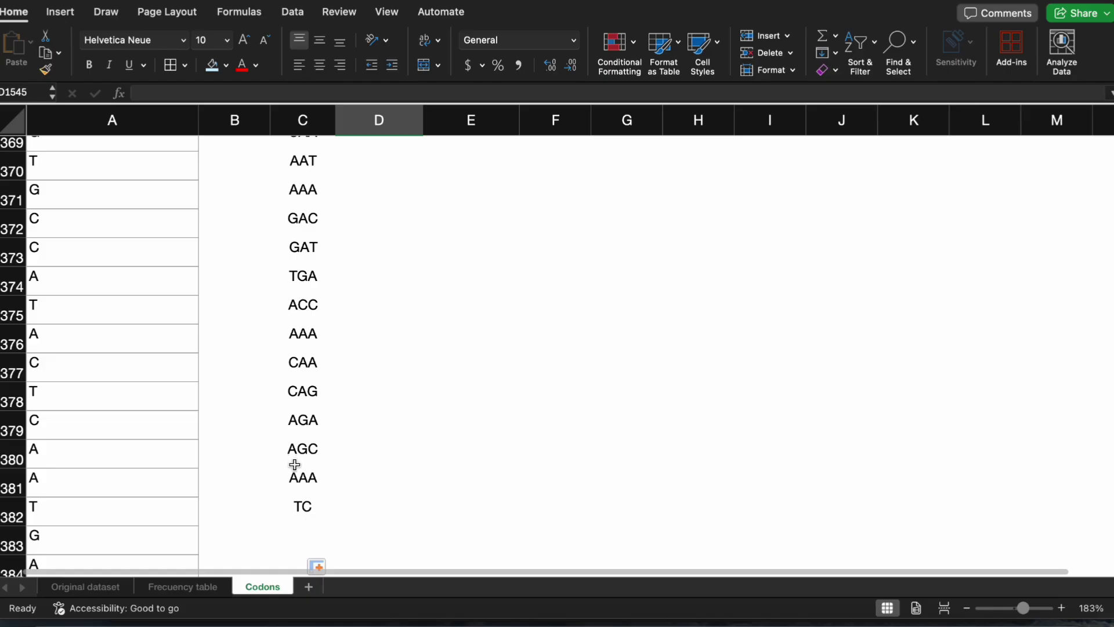
pyautogui.click(318, 502)
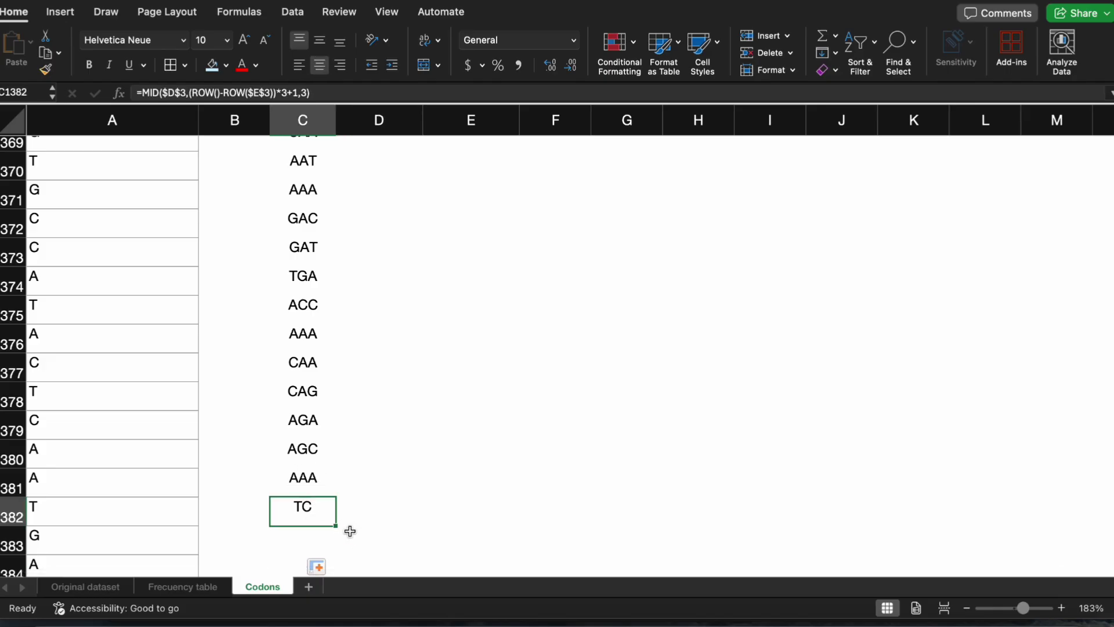
pyautogui.click(425, 425)
pyautogui.scroll(20, 425, 425)
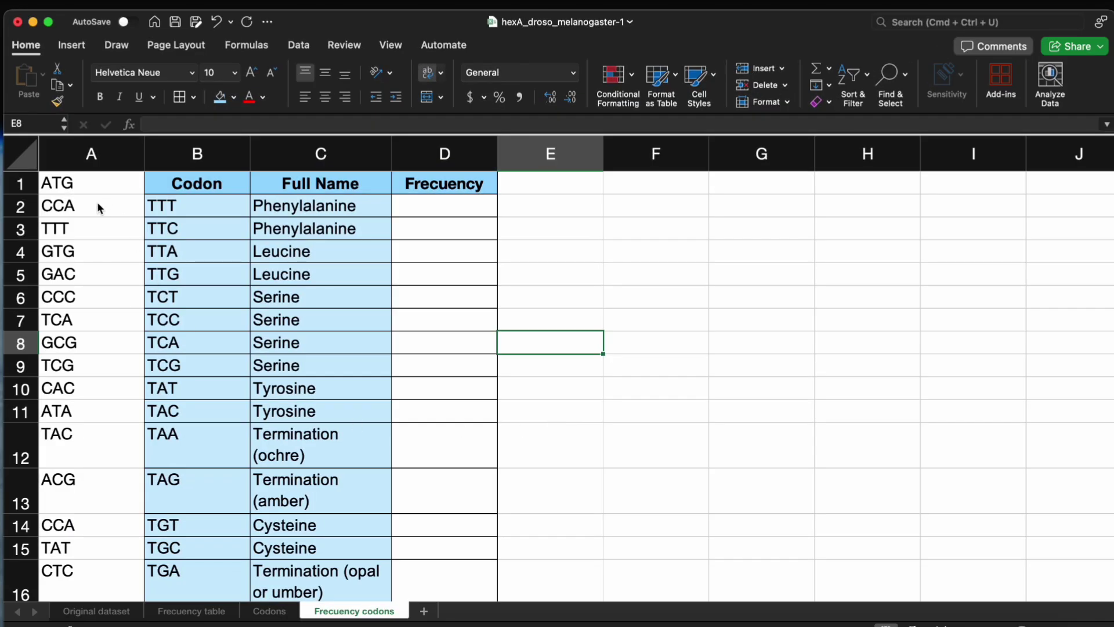
# - Start a COUNTIF formula in D2 of the codon frequency table with A1:A1380 as the range
pyautogui.click(571, 277)
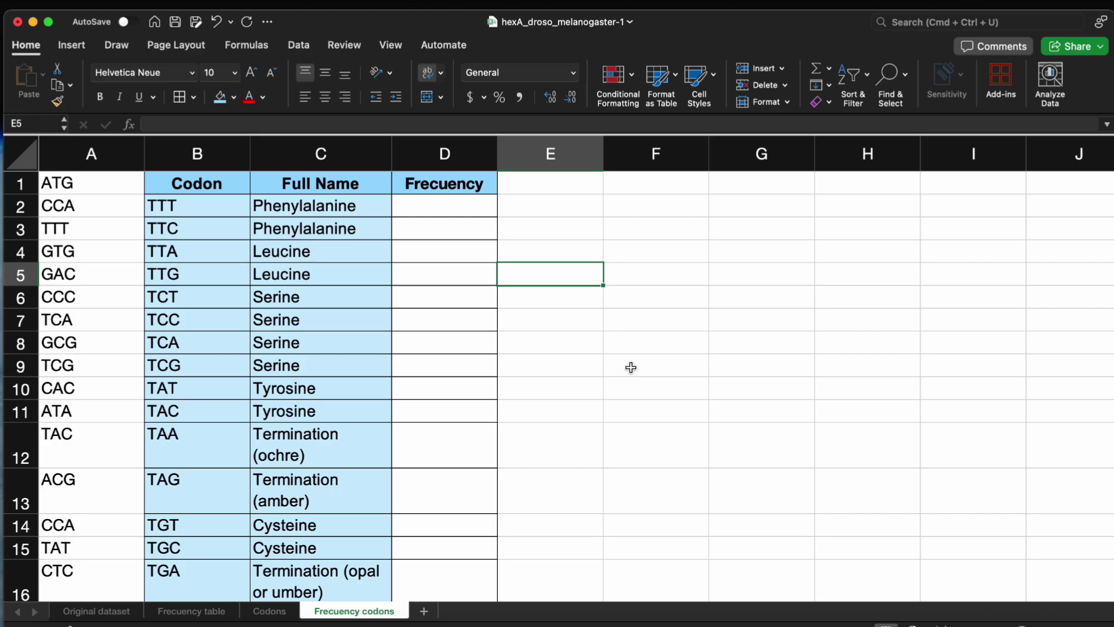
pyautogui.click(479, 214)
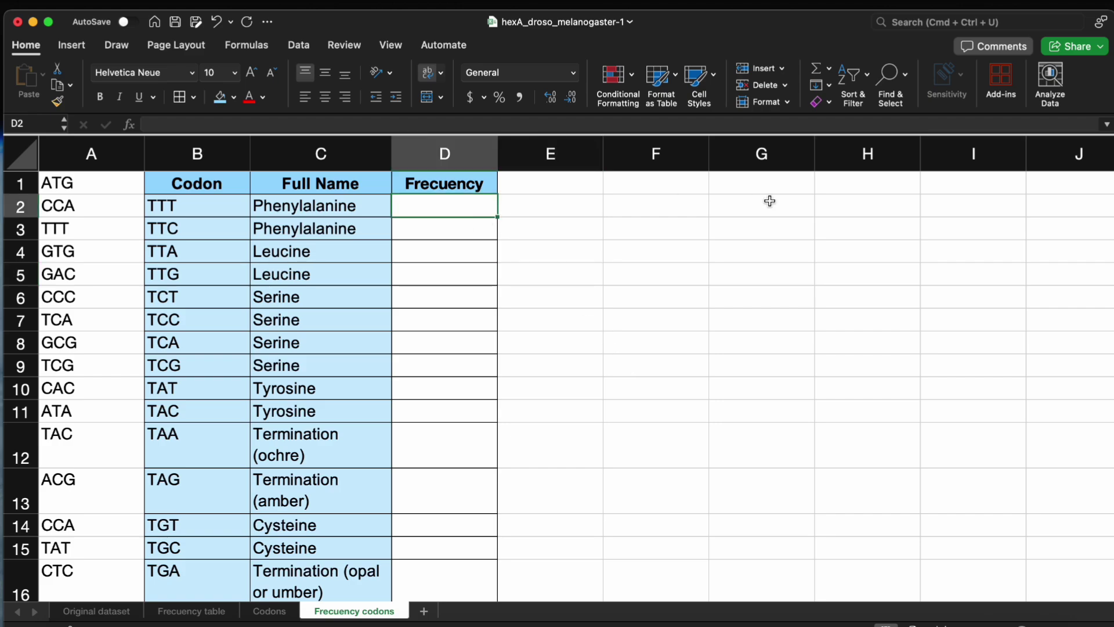
pyautogui.write('=COUN')
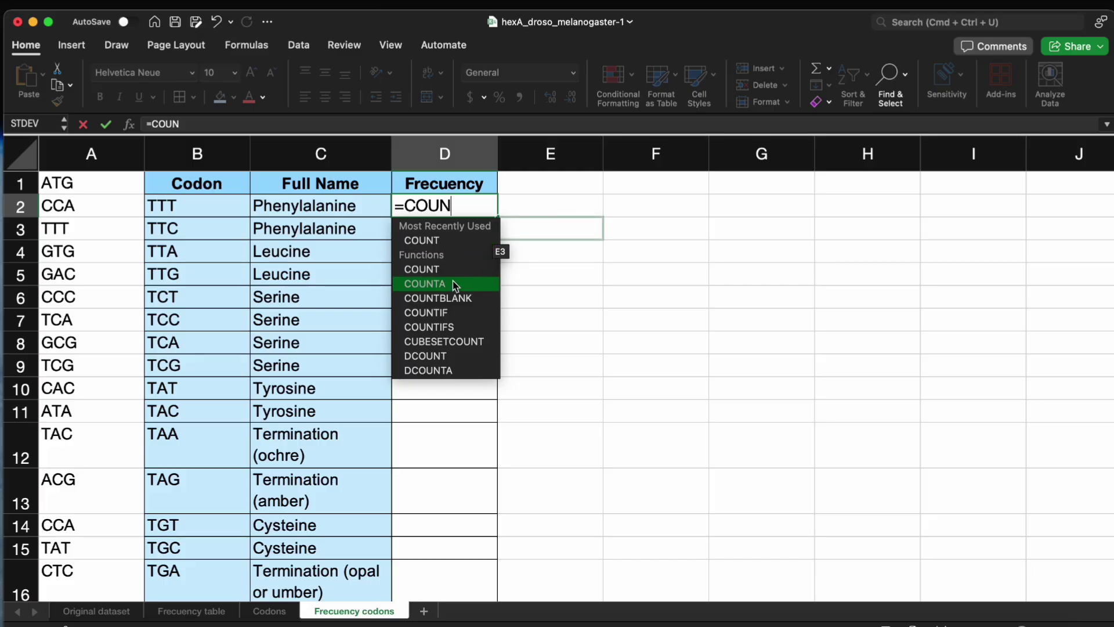
pyautogui.doubleClick(470, 311)
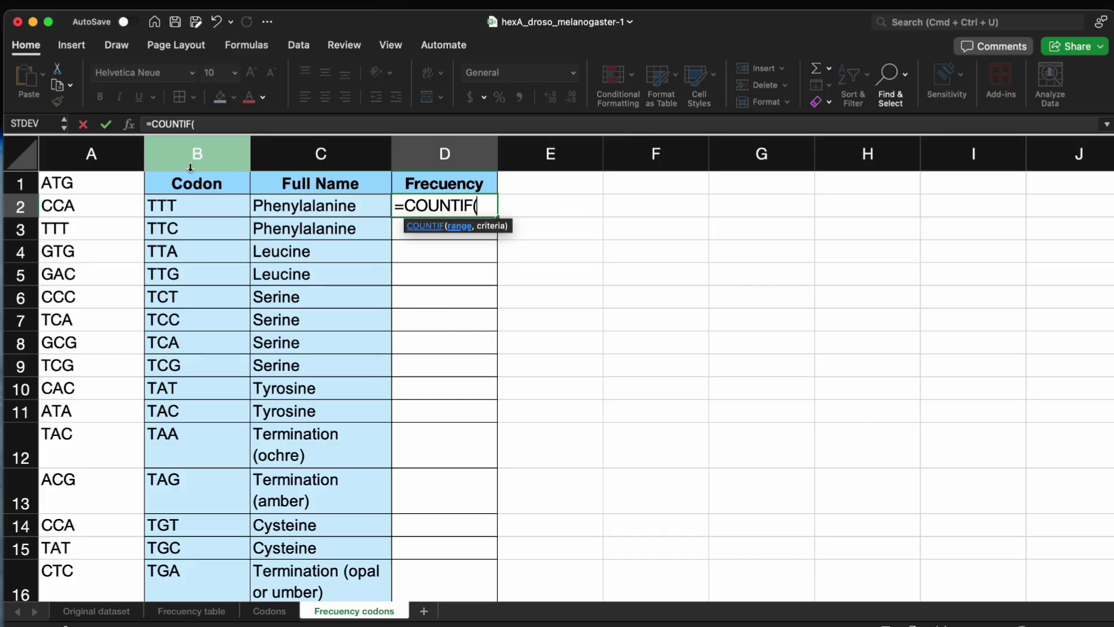
pyautogui.click(98, 186)
pyautogui.moveTo(98, 186); pyautogui.dragTo(94, 390)
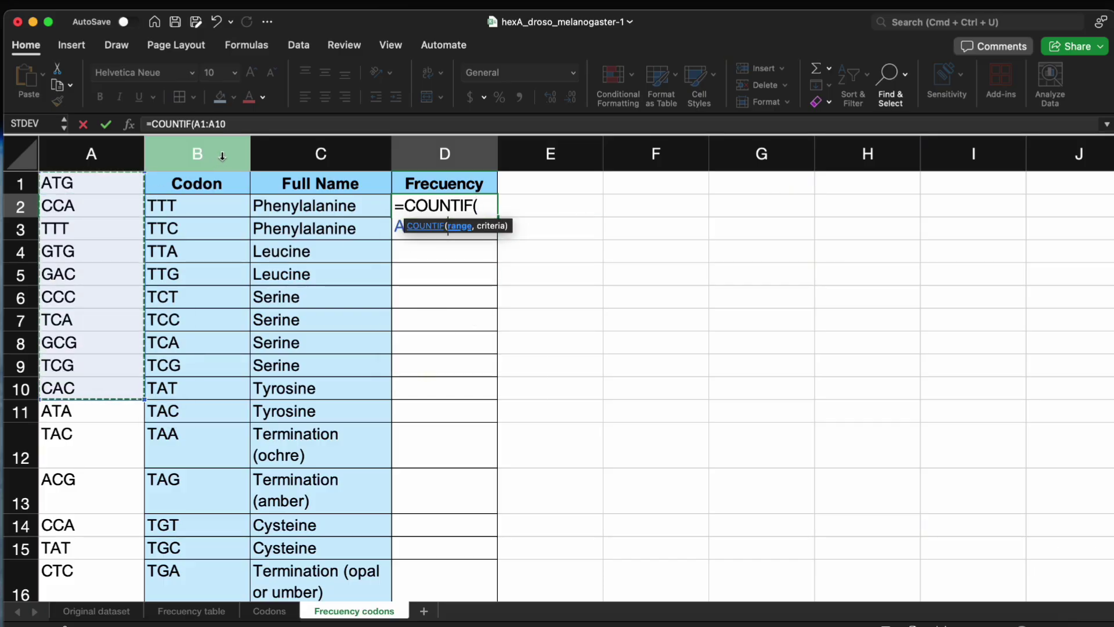
pyautogui.click(240, 125)
pyautogui.press('BackSpace')
pyautogui.press('BackSpace')
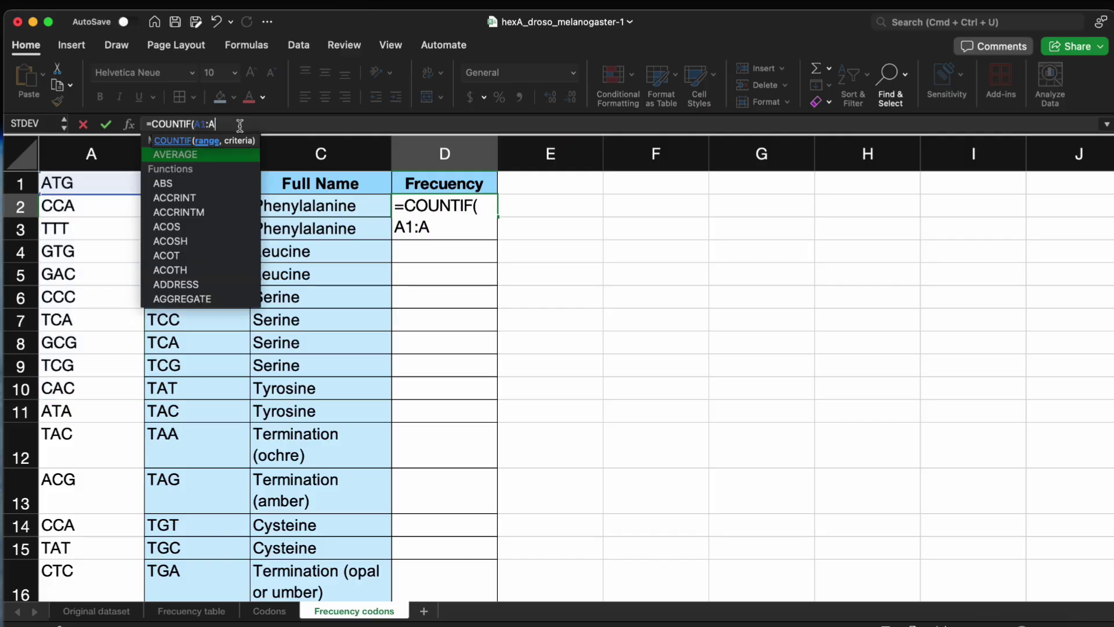
pyautogui.write('1')
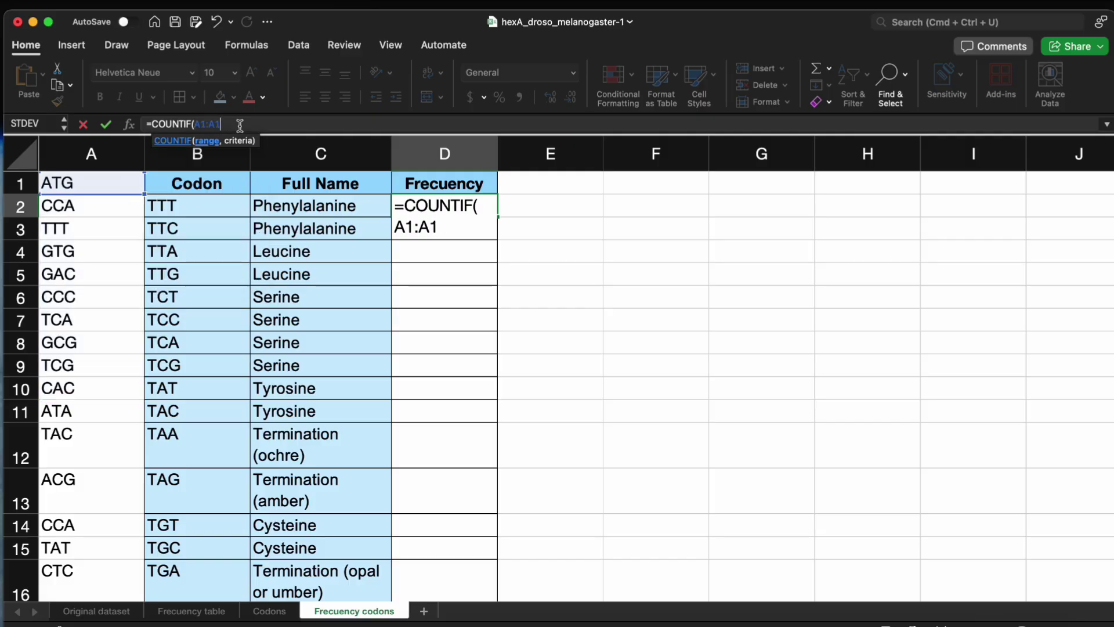
pyautogui.write('380')
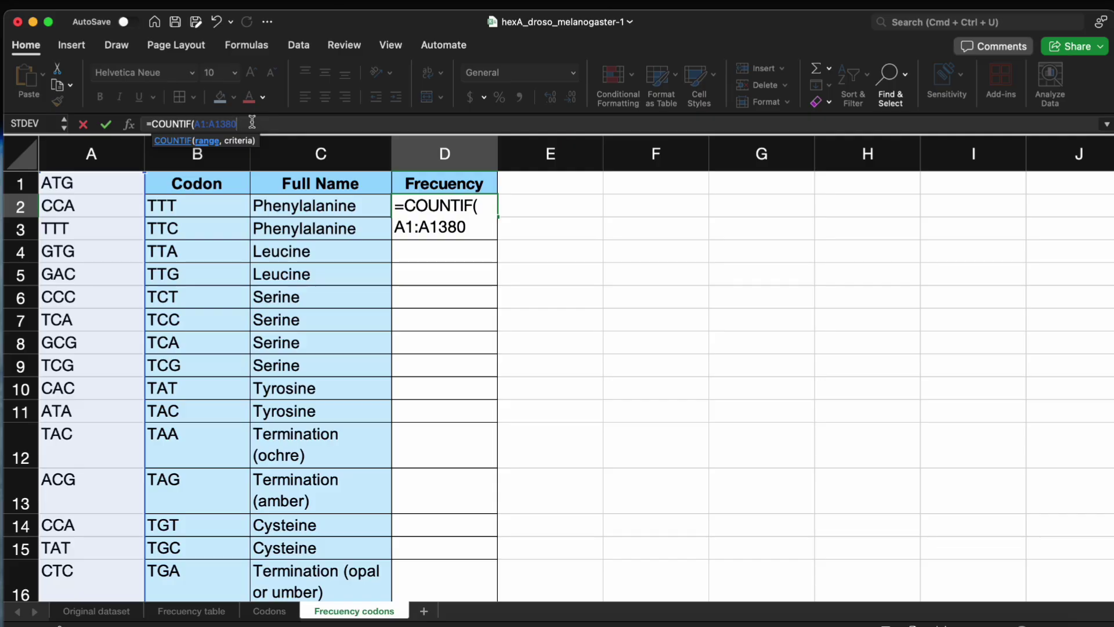
# - Use codon cell B2 as the criterion, completing D2's formula as =COUNTIF(A1:A1380,B2)
pyautogui.write(',')
pyautogui.click(211, 202)
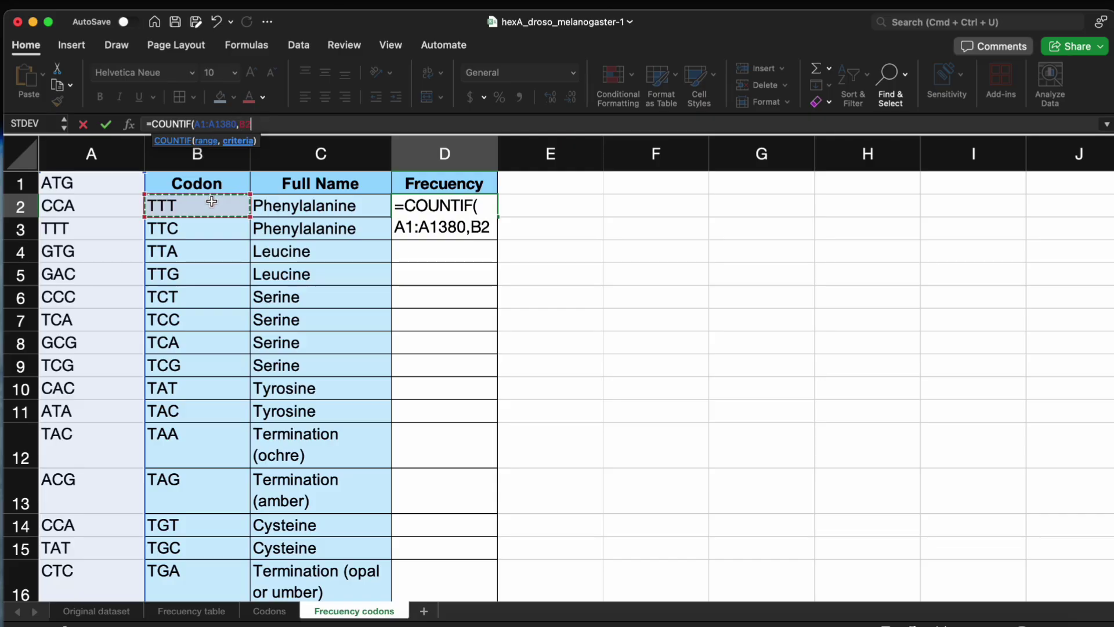
pyautogui.press('Return')
# - Make the COUNTIF range in D2 absolute as $A$1:$A$1380 and fill the formula down to D67
pyautogui.click(444, 205)
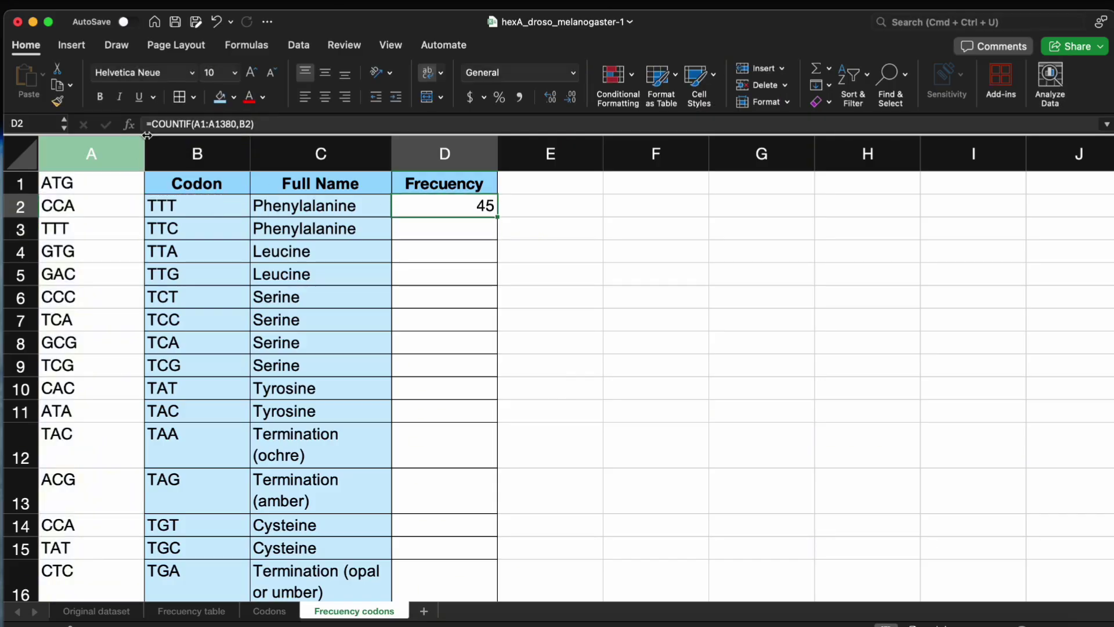
pyautogui.click(201, 125)
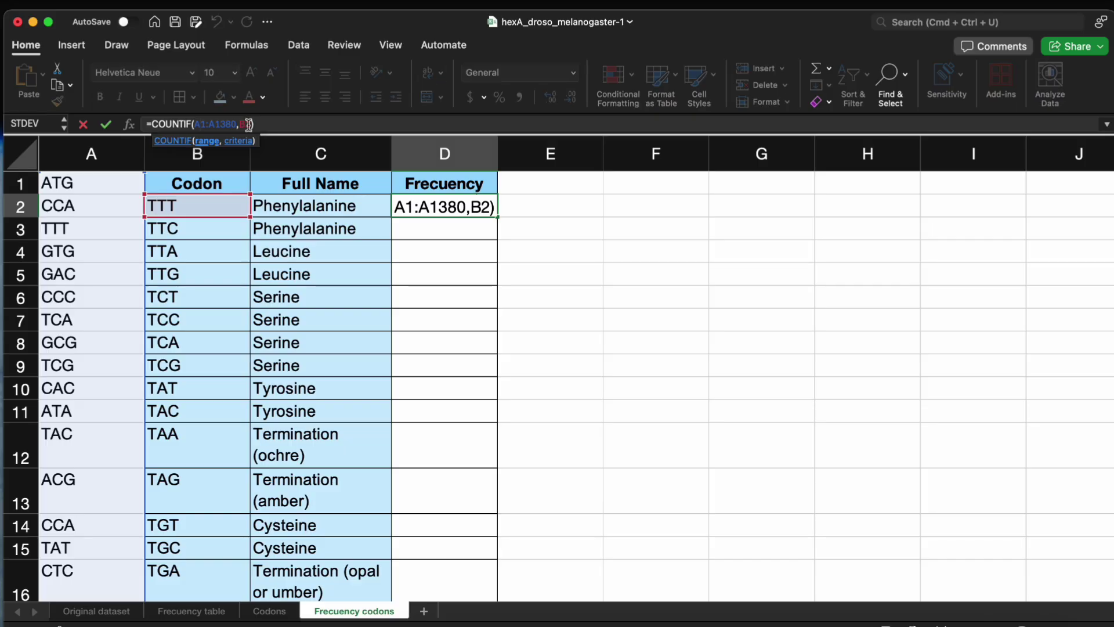
pyautogui.write('$A')
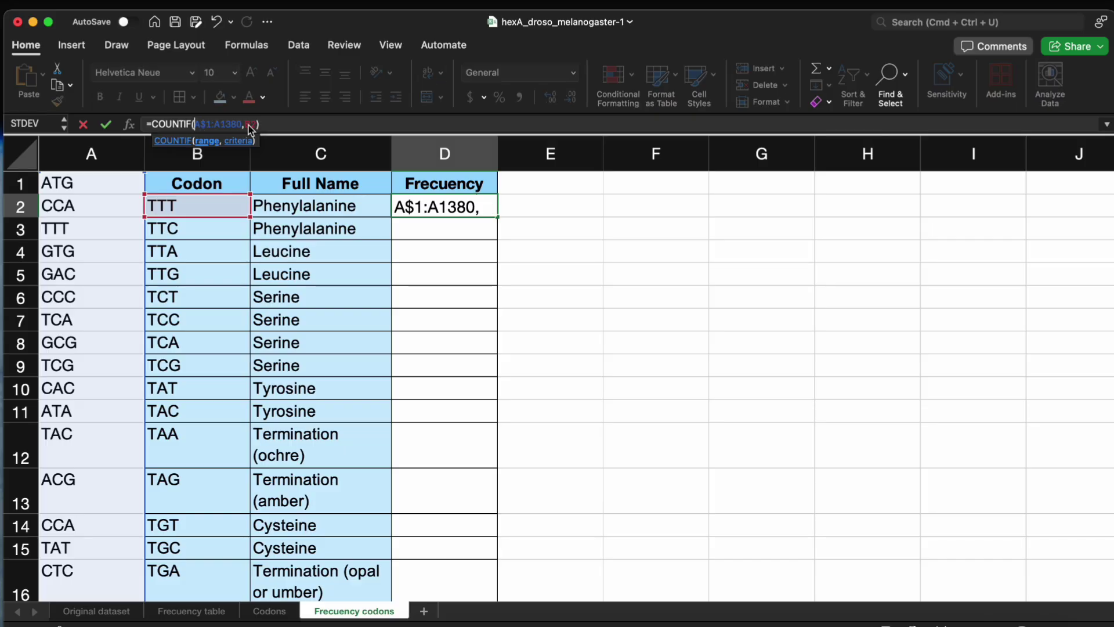
pyautogui.write('$')
pyautogui.click(227, 125)
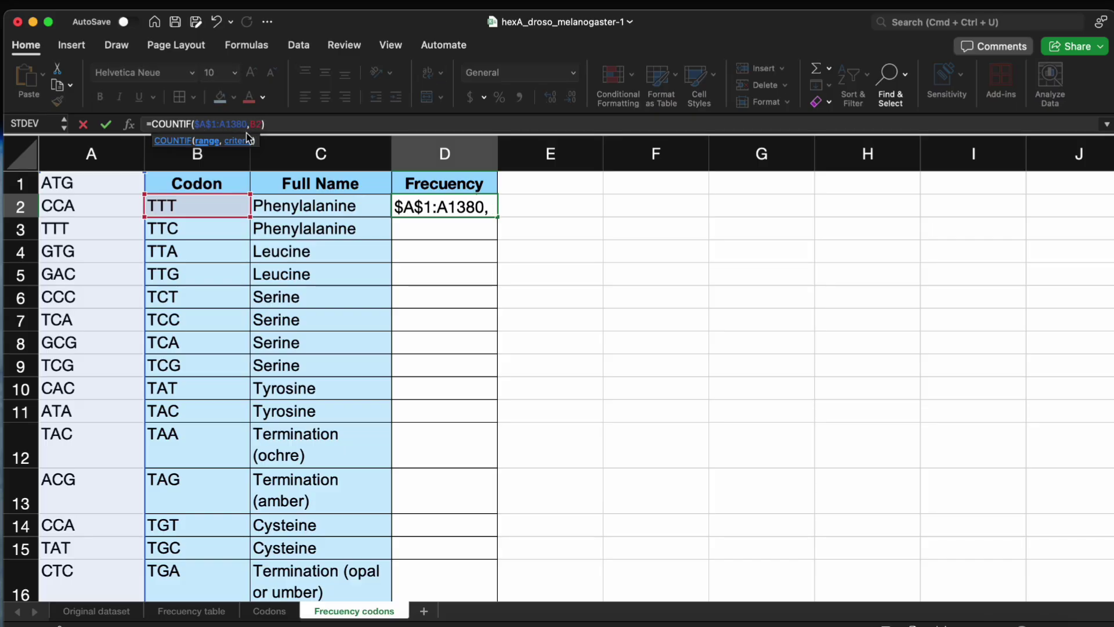
pyautogui.write('$A$')
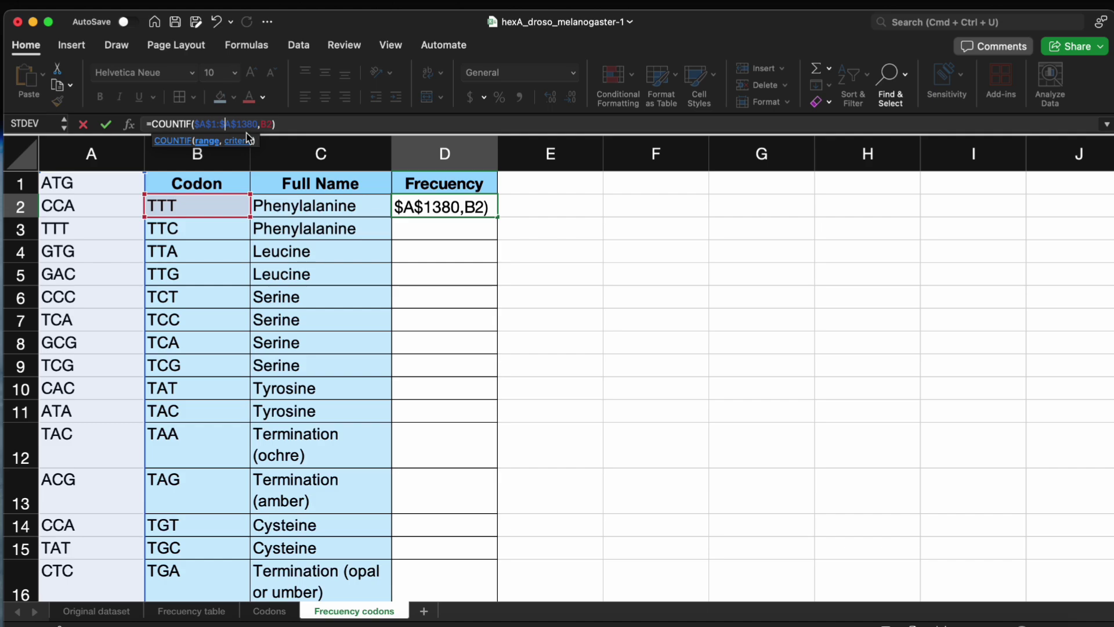
pyautogui.press('Return')
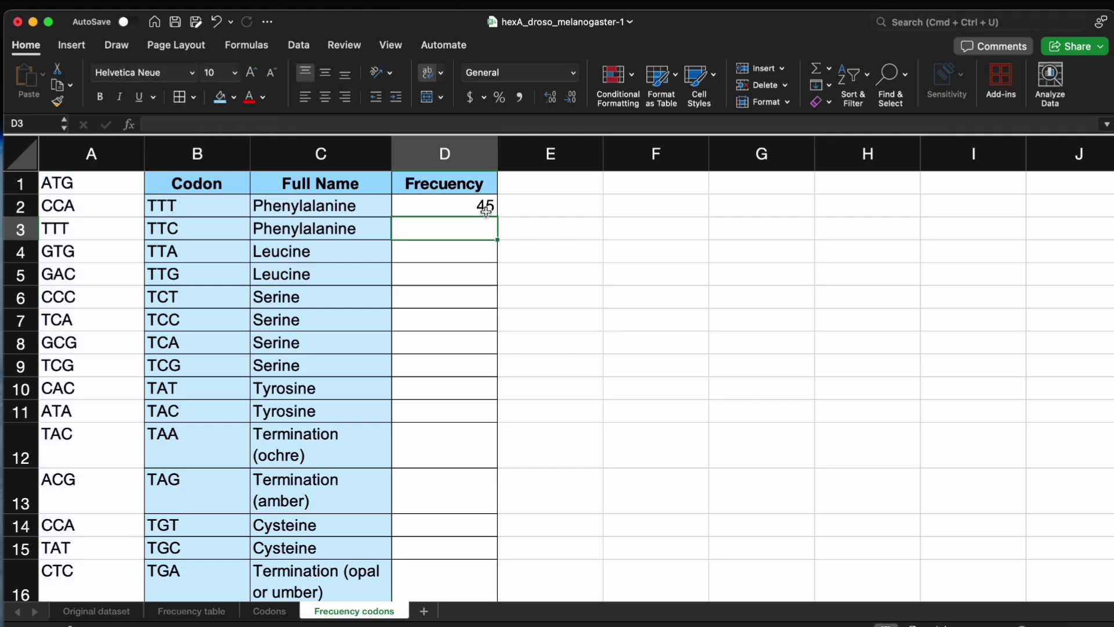
pyautogui.click(489, 206)
pyautogui.moveTo(496, 218); pyautogui.dragTo(474, 492)
# - Total the codon frequencies in D68 with a SUM of D2:D67
pyautogui.click(465, 505)
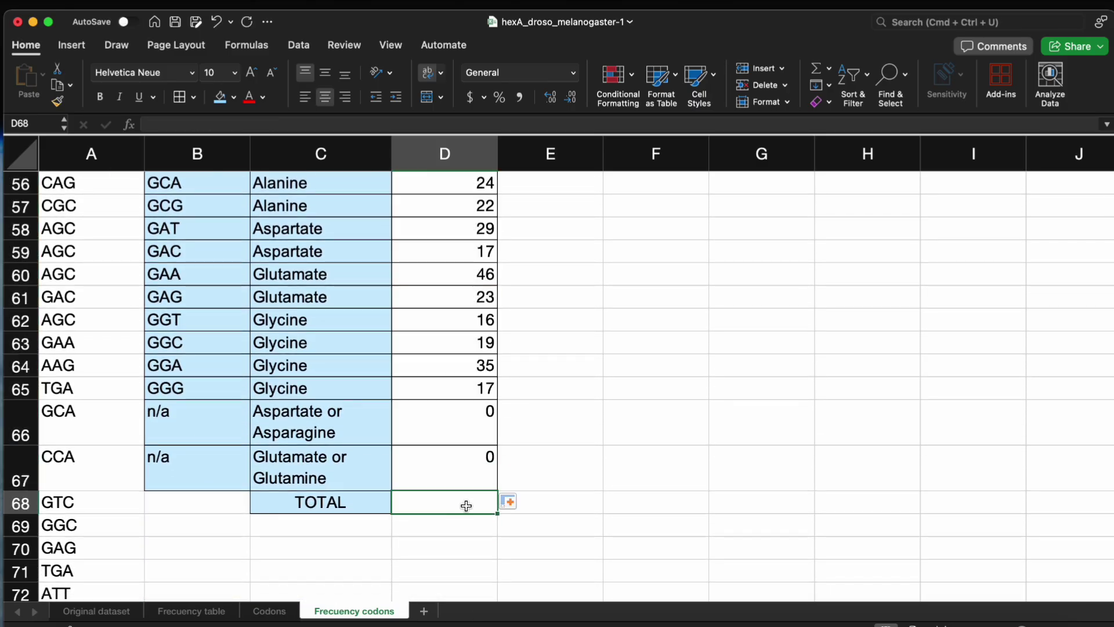
pyautogui.write('=SUM')
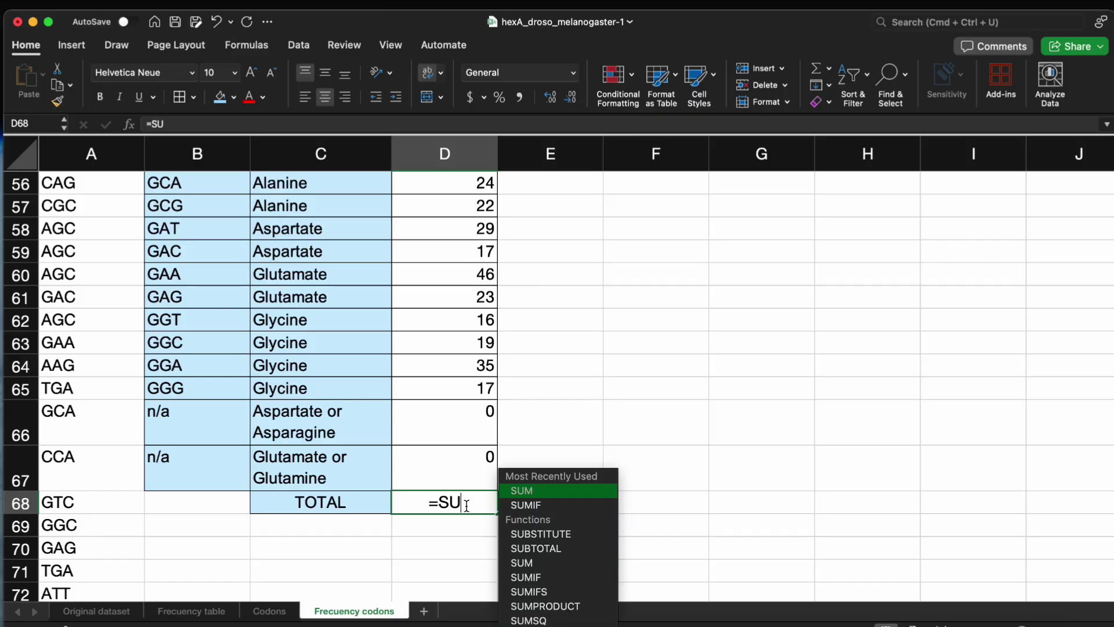
pyautogui.doubleClick(525, 491)
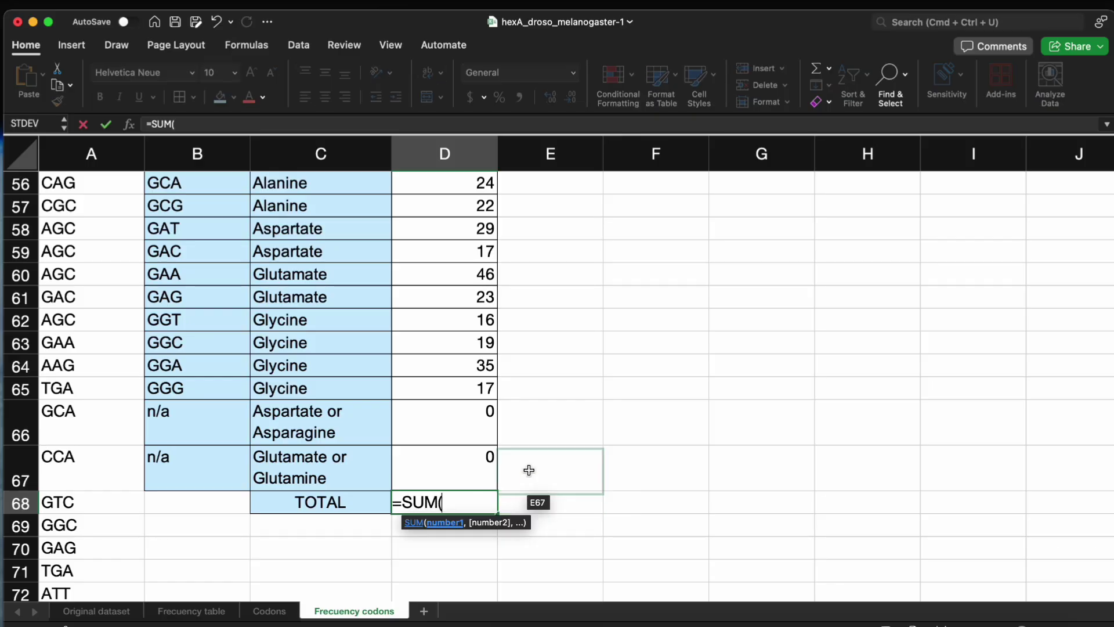
pyautogui.scroll(15, 487, 360)
pyautogui.scroll(-1, 493, 261)
pyautogui.moveTo(473, 205); pyautogui.dragTo(443, 209)
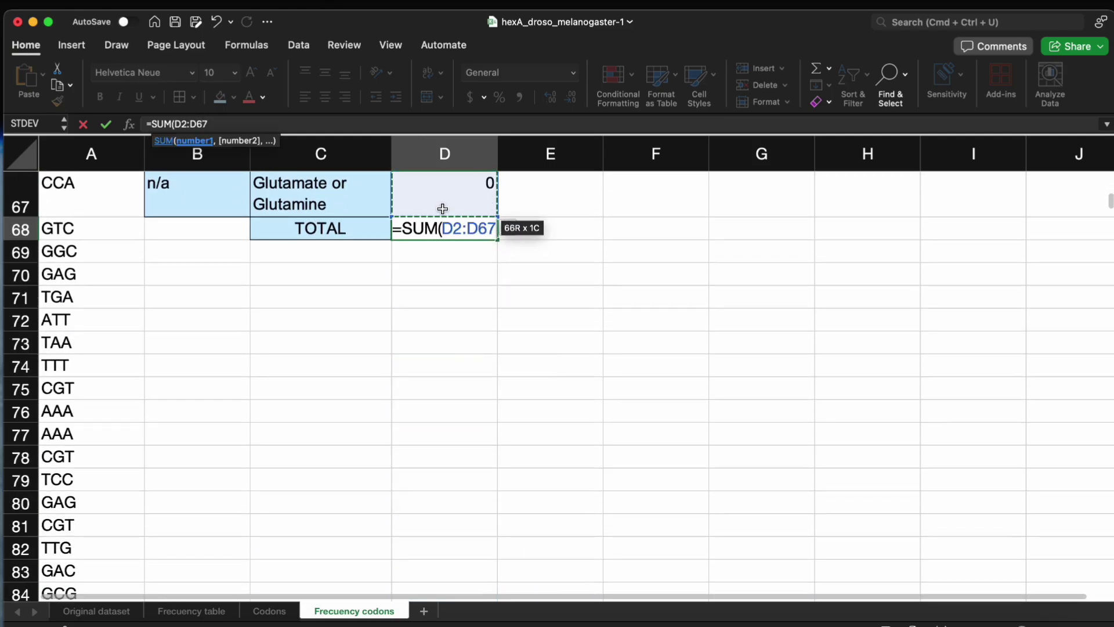
pyautogui.press('Return')
# - Make the codon frequency total in D68 bold
pyautogui.scroll(5, 500, 330)
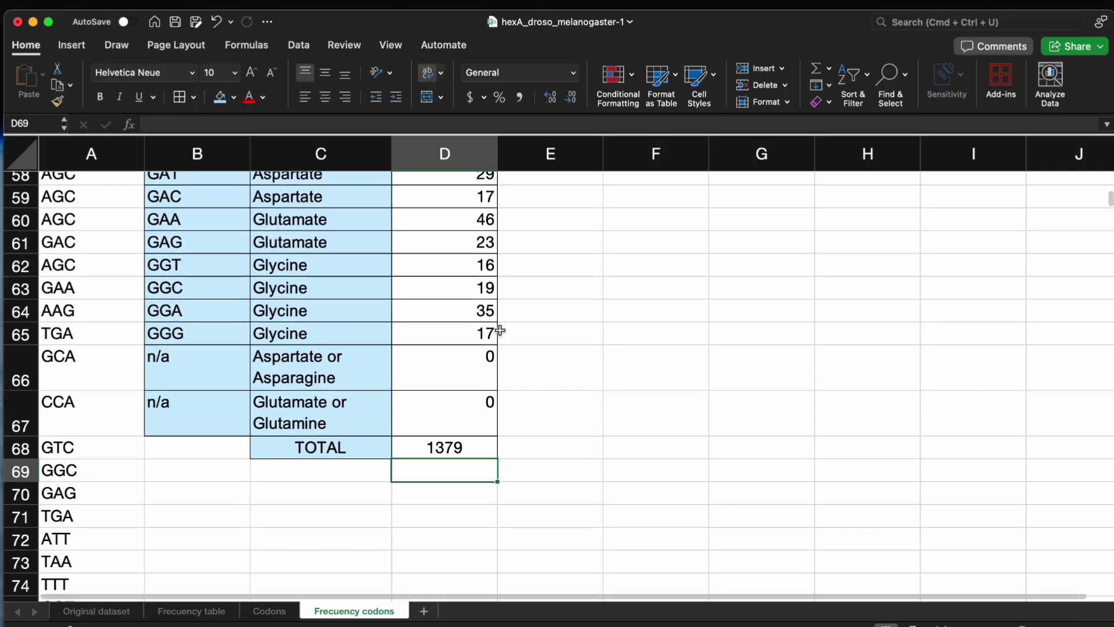
pyautogui.click(468, 497)
pyautogui.press('super+b')
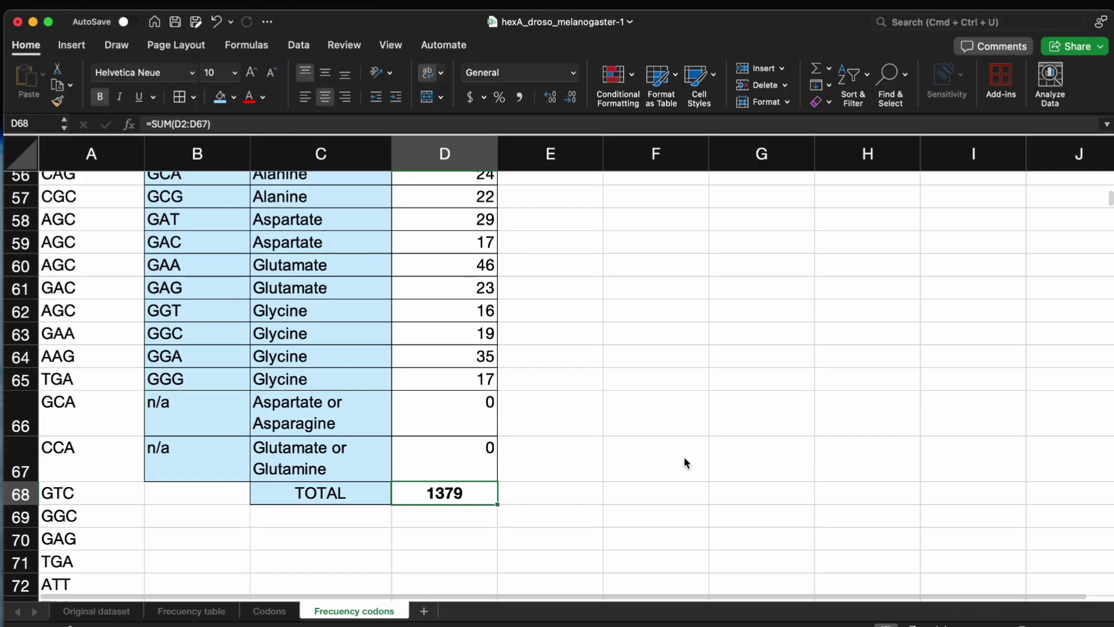